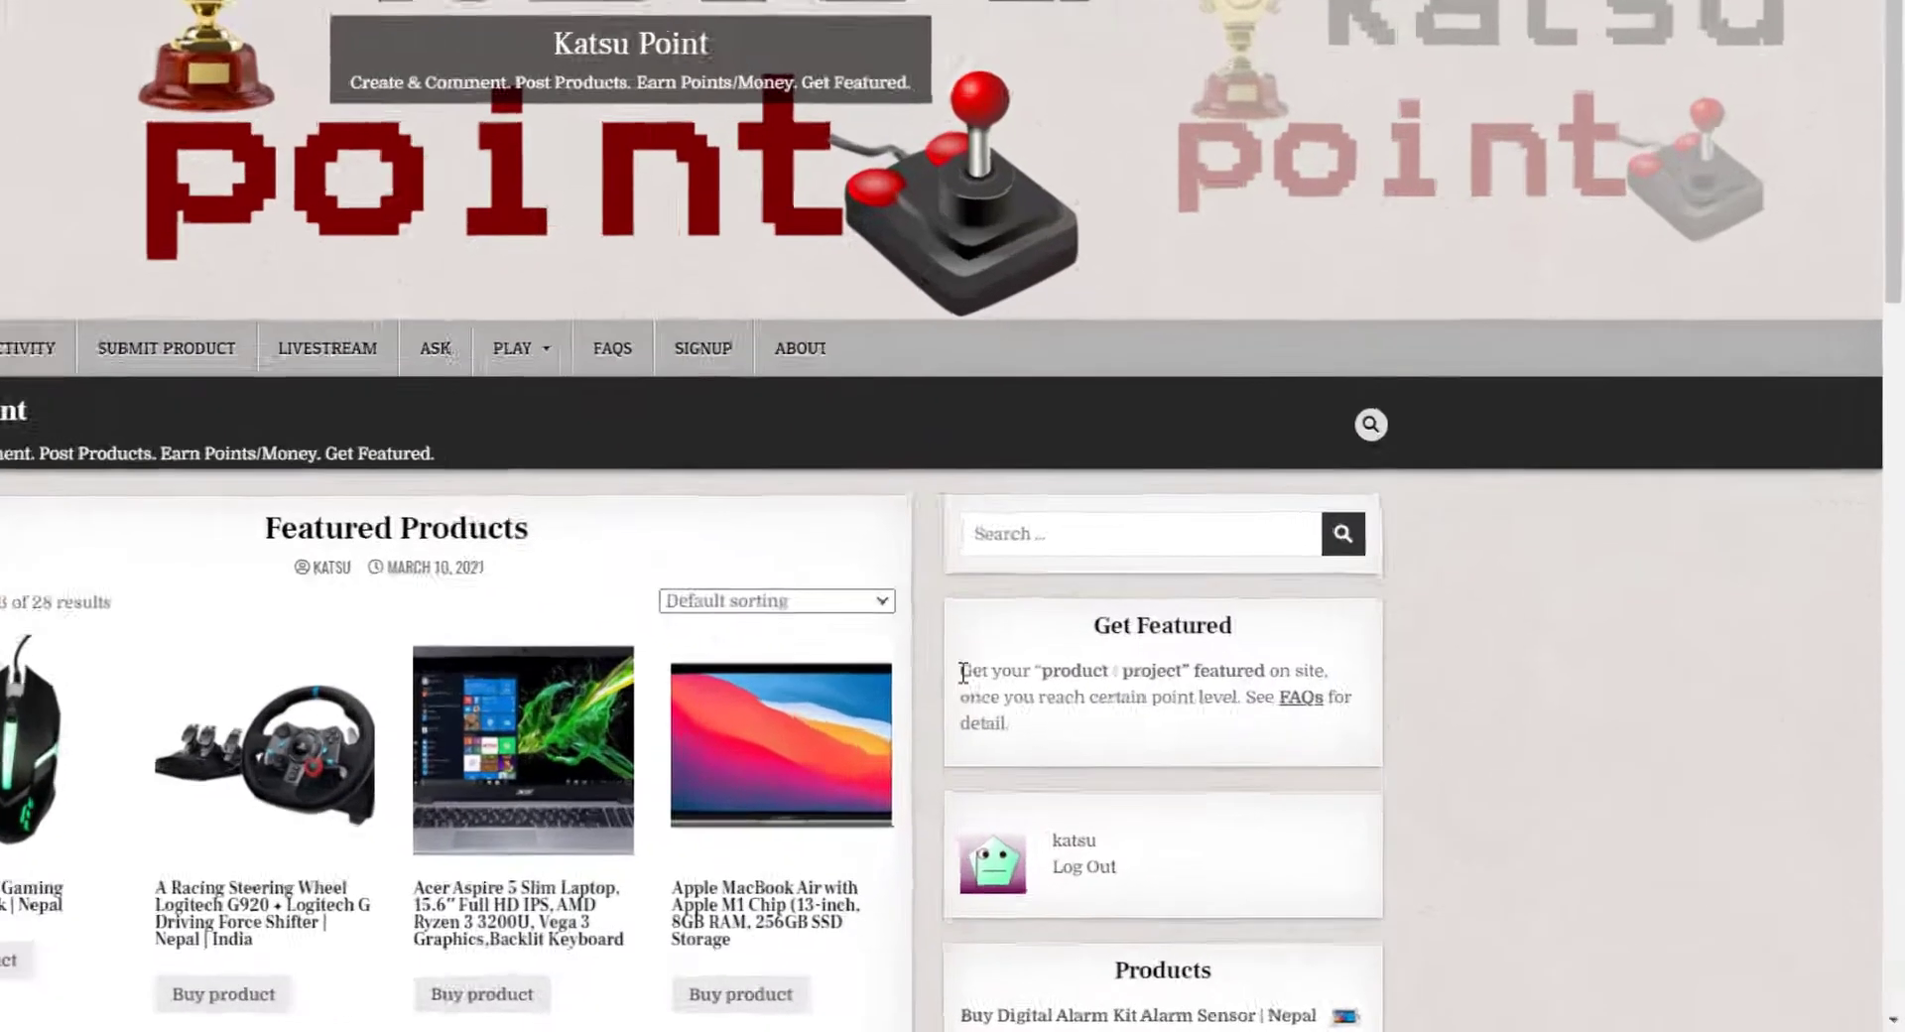
drag(1192, 761, 1275, 765)
drag(633, 494, 1031, 490)
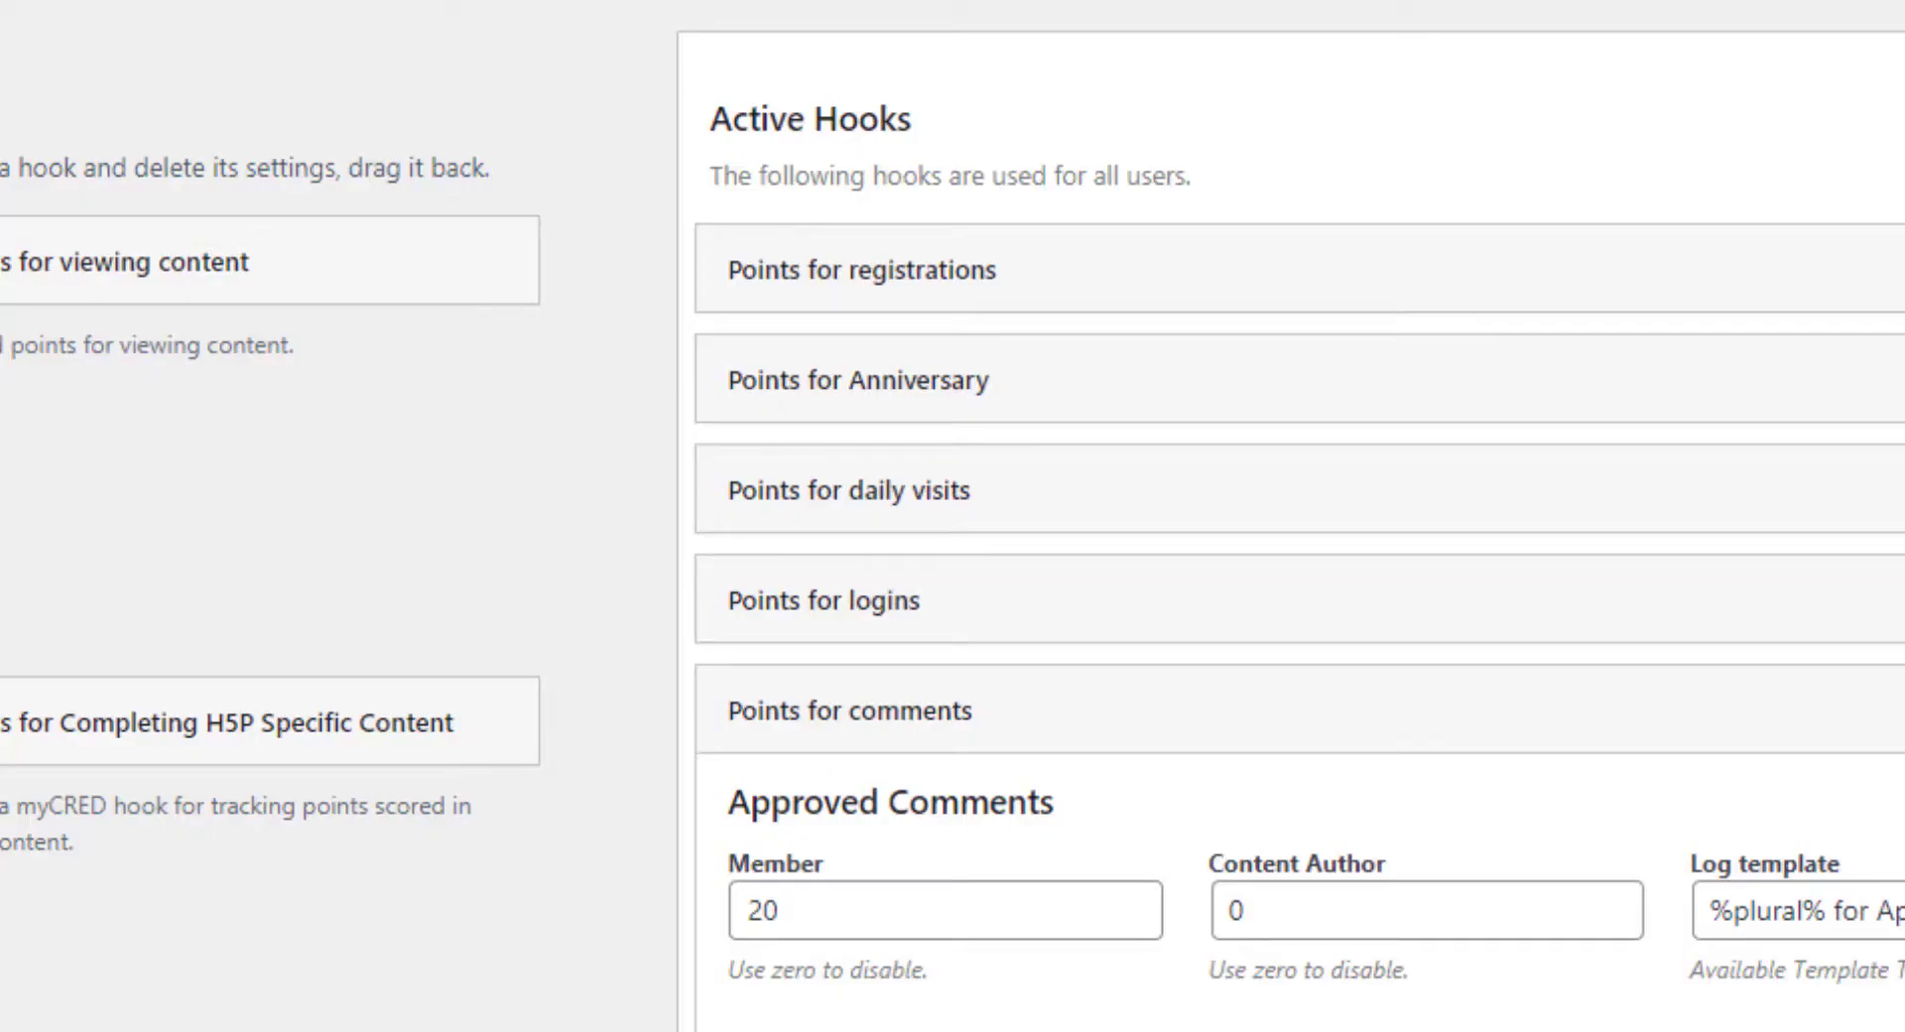
Set the Member points for Approved Comments to 10 in the Points for comments hook.
scroll(1300, 595, down, 2)
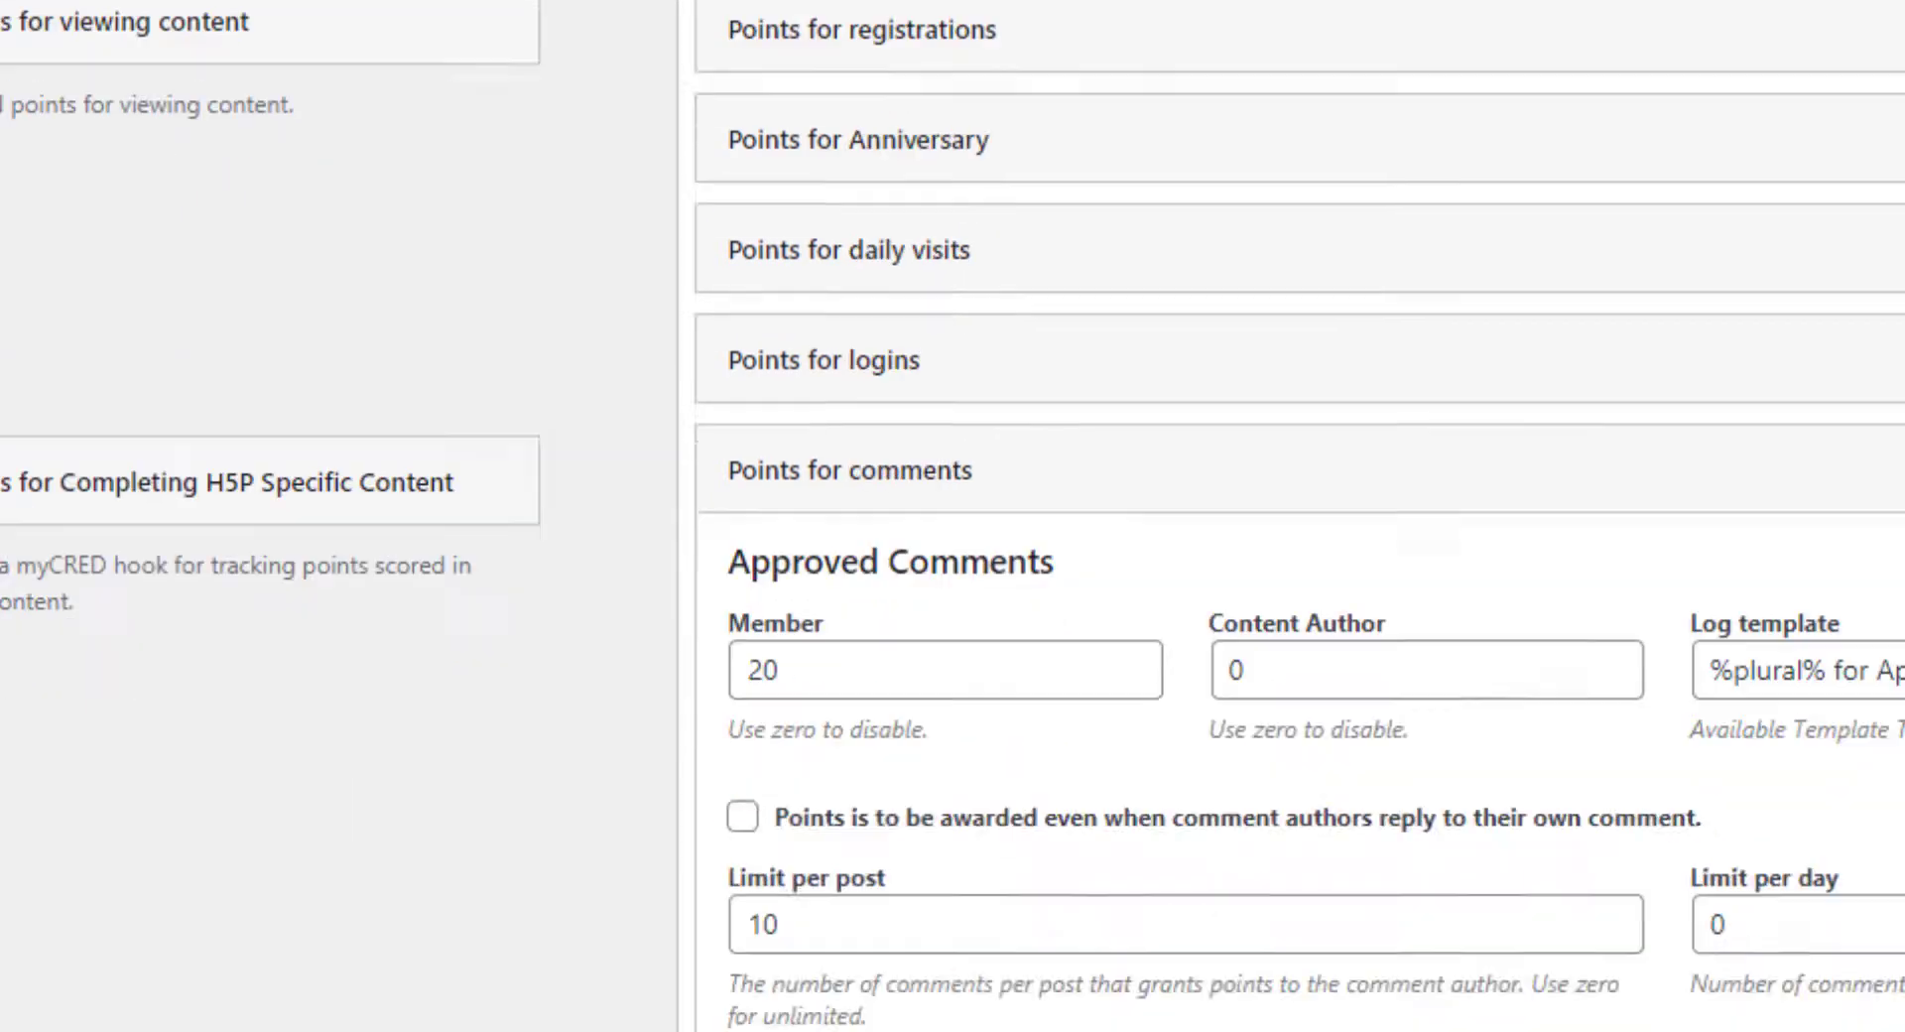
scroll(1300, 595, down, 3)
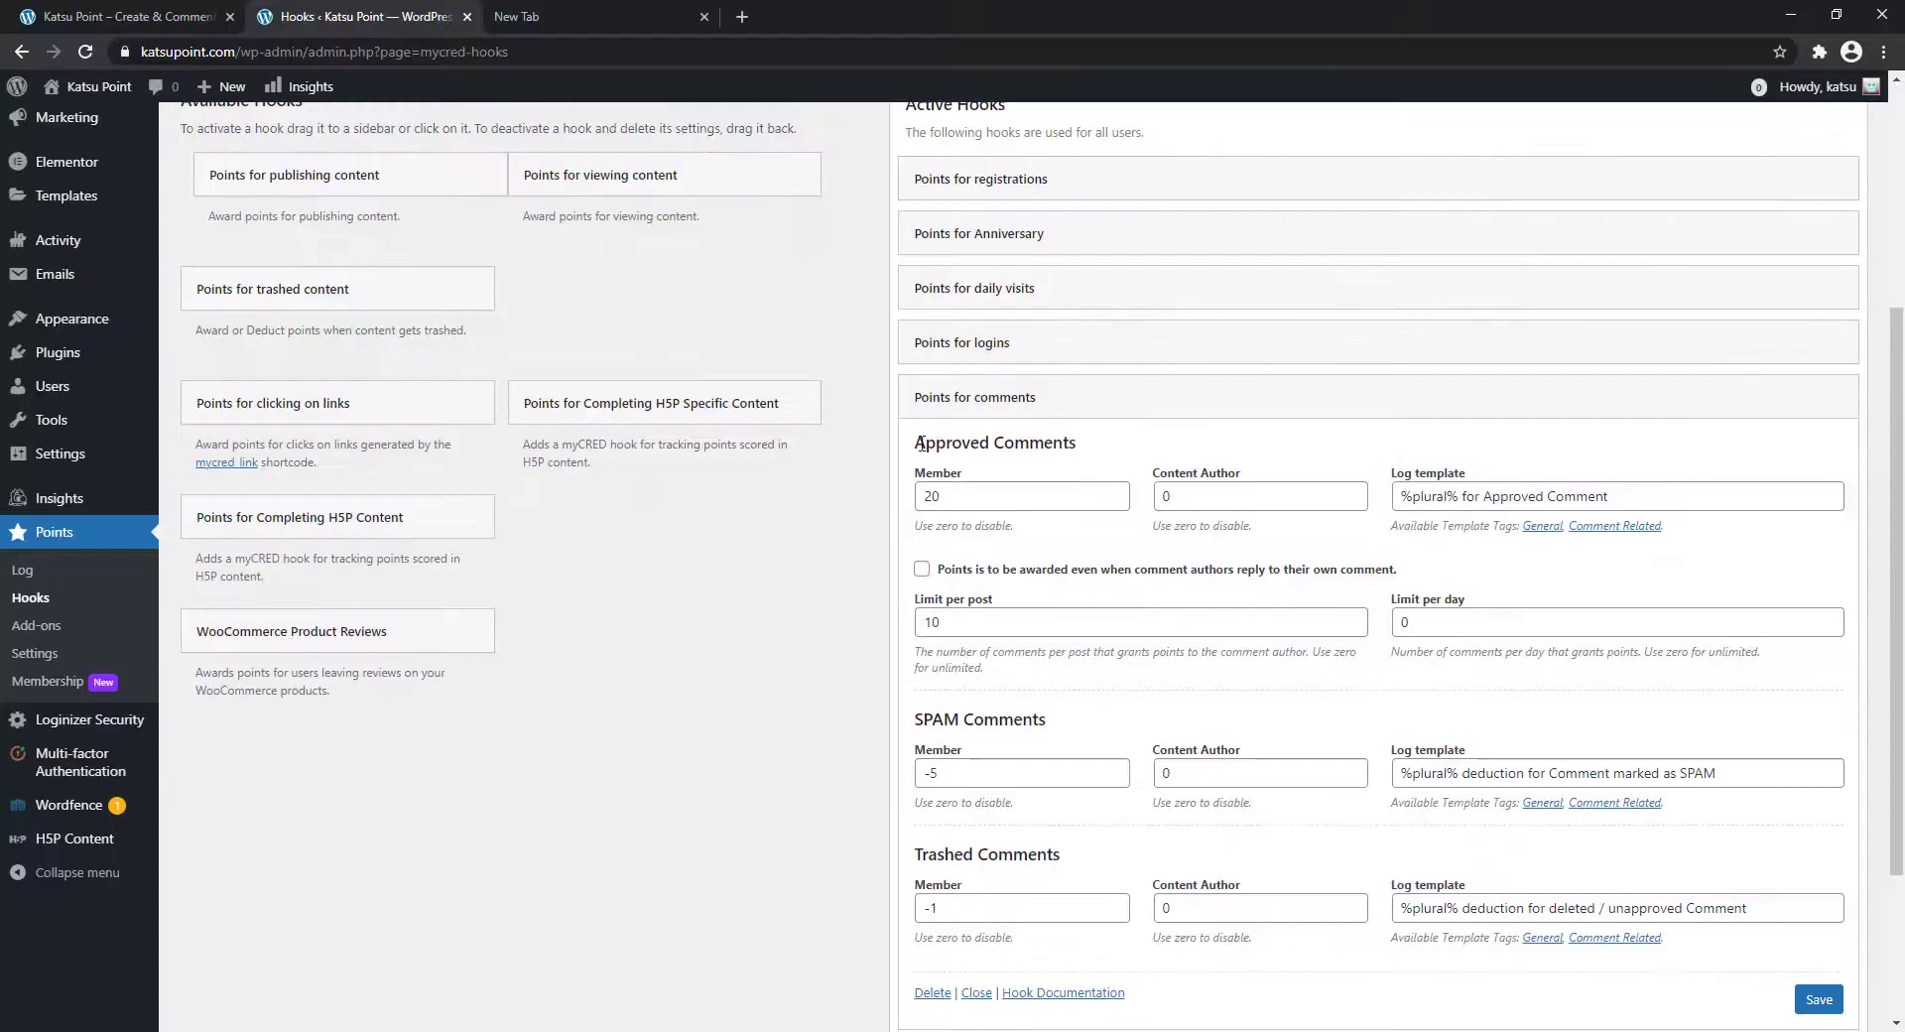
drag(728, 225, 1087, 233)
click(1094, 229)
double_click(991, 493)
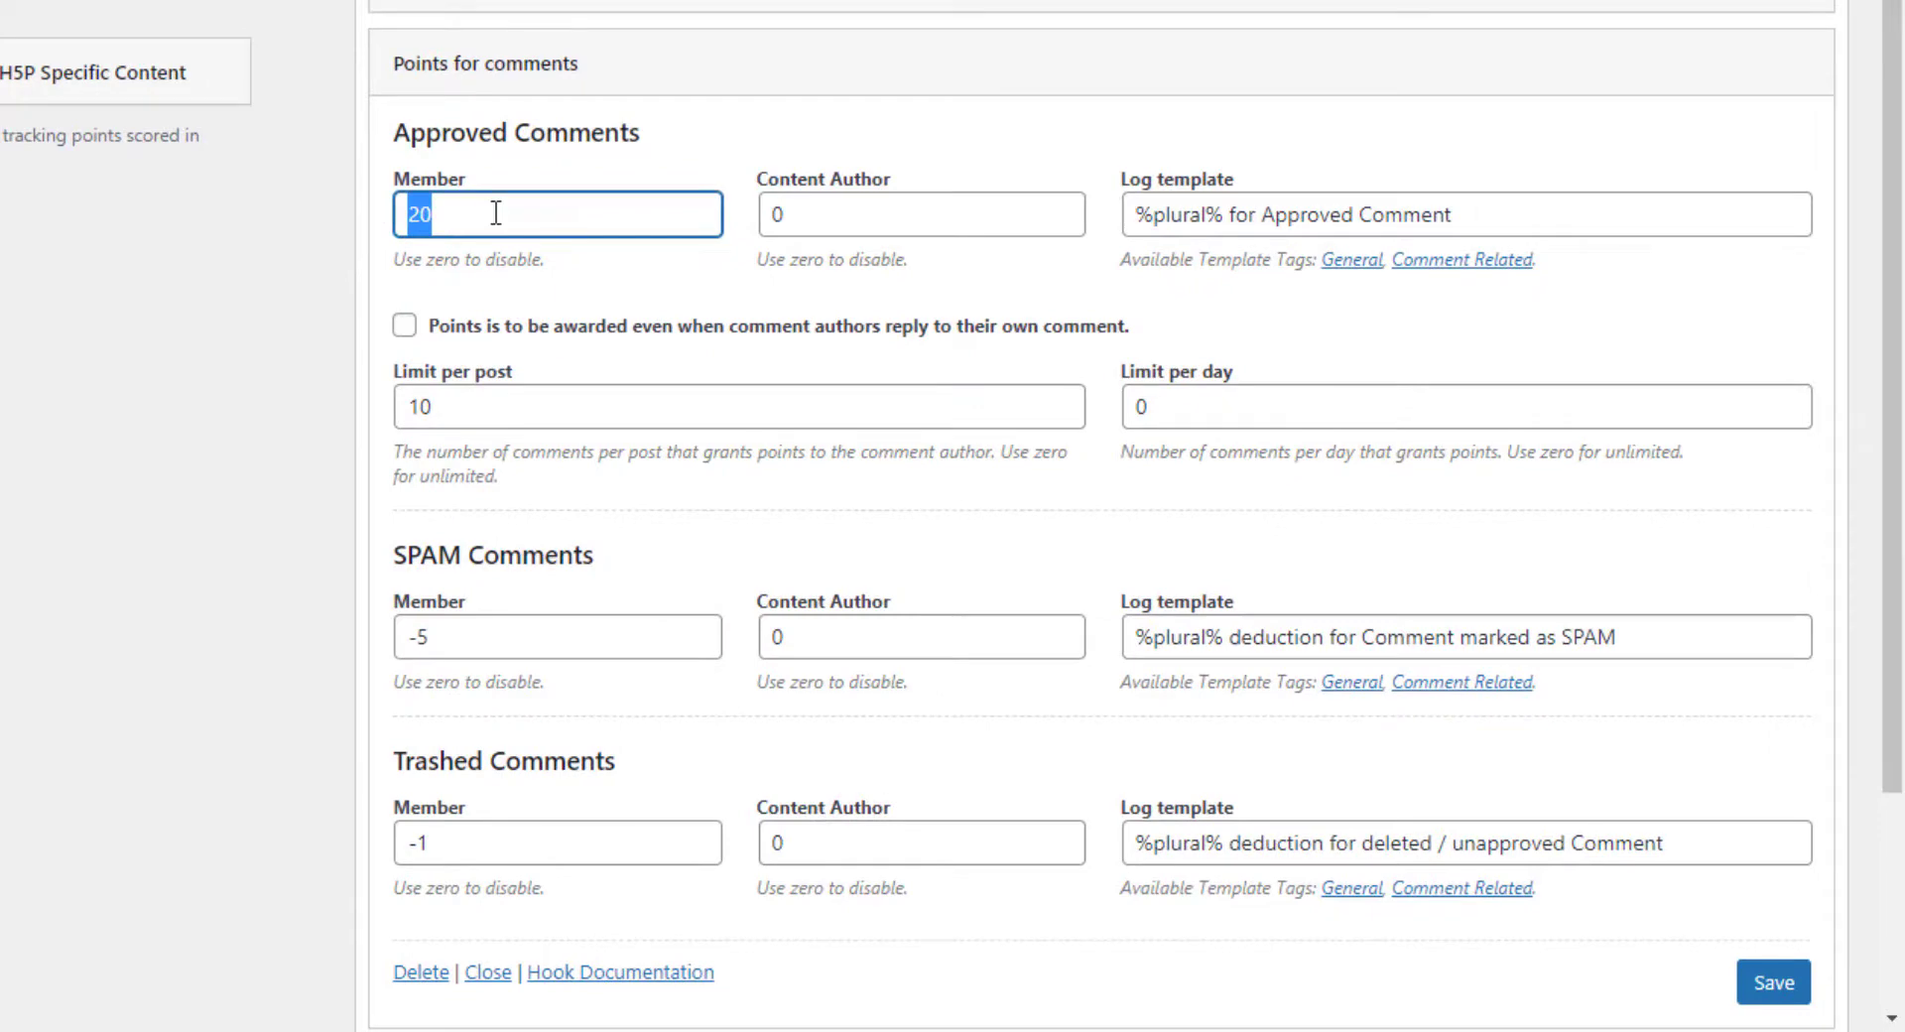
text(10)
drag(791, 179, 906, 192)
click(910, 161)
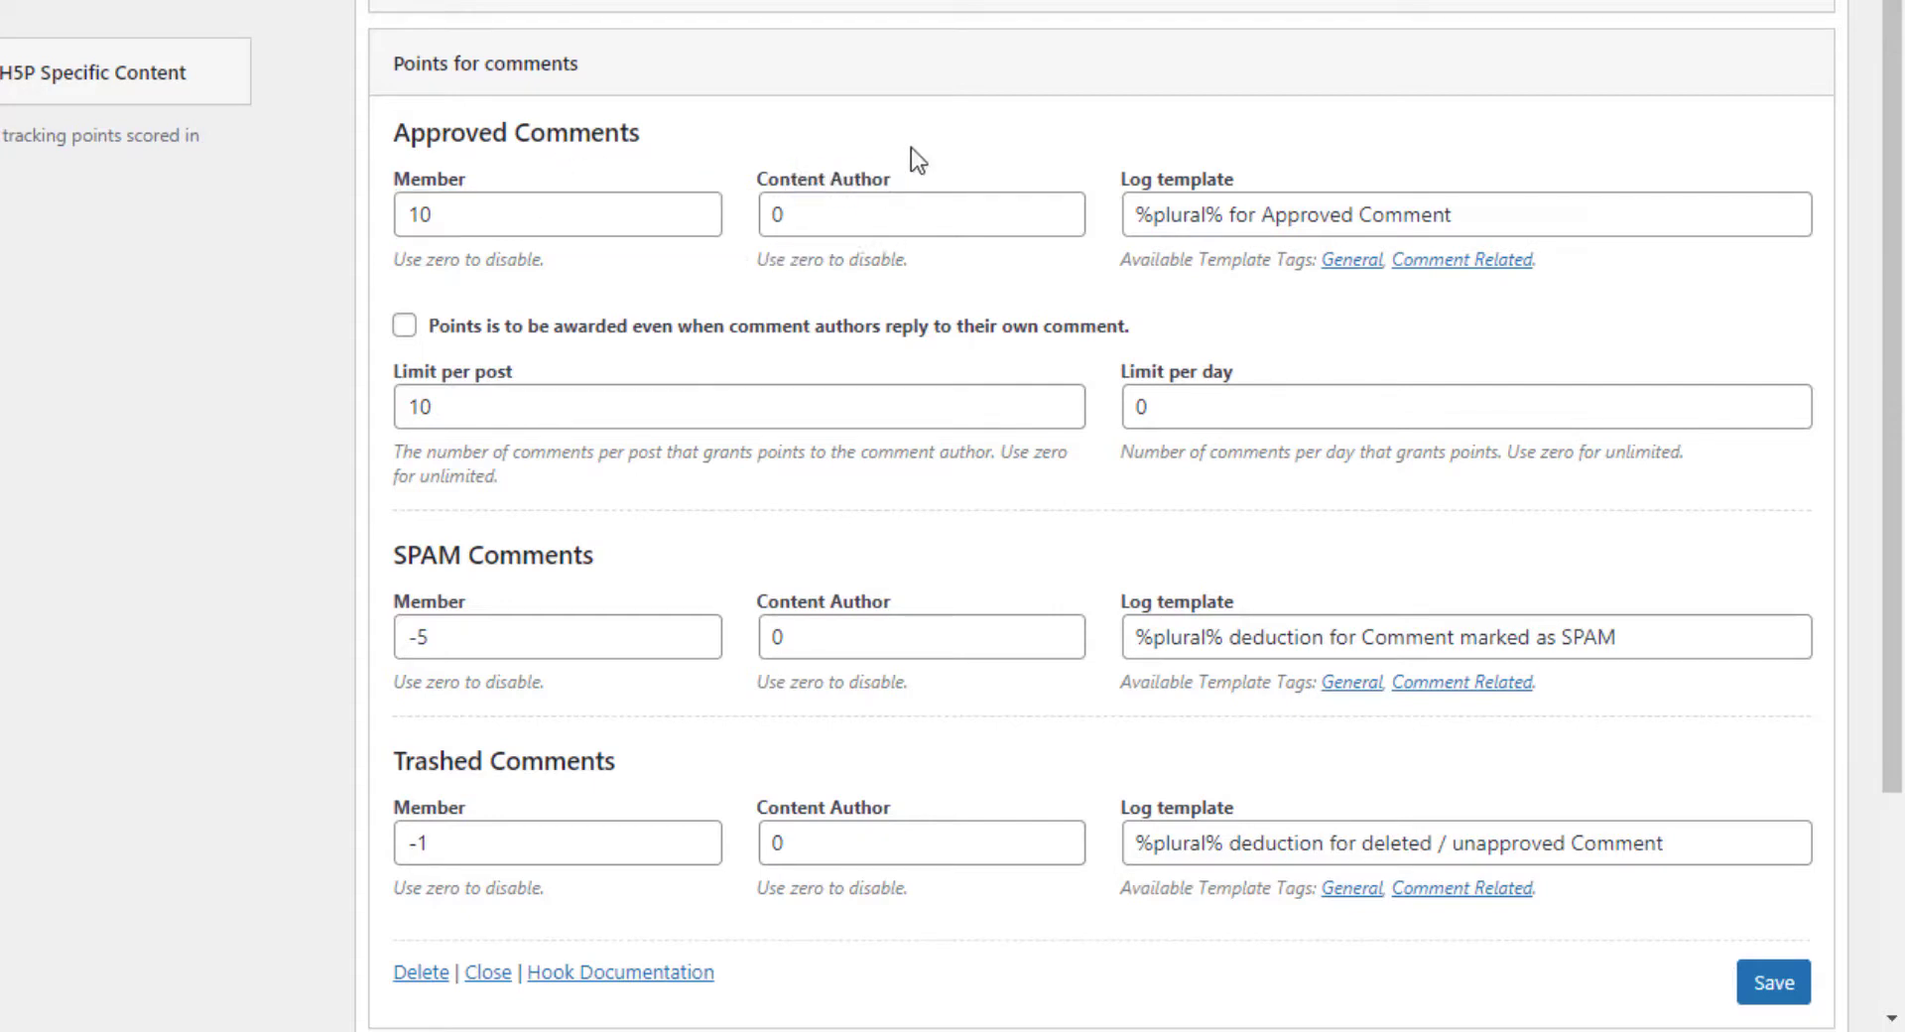
Set the Limit per post for Approved Comments to 0 so rewarded comments are unlimited.
click(833, 225)
key(ctrl+a)
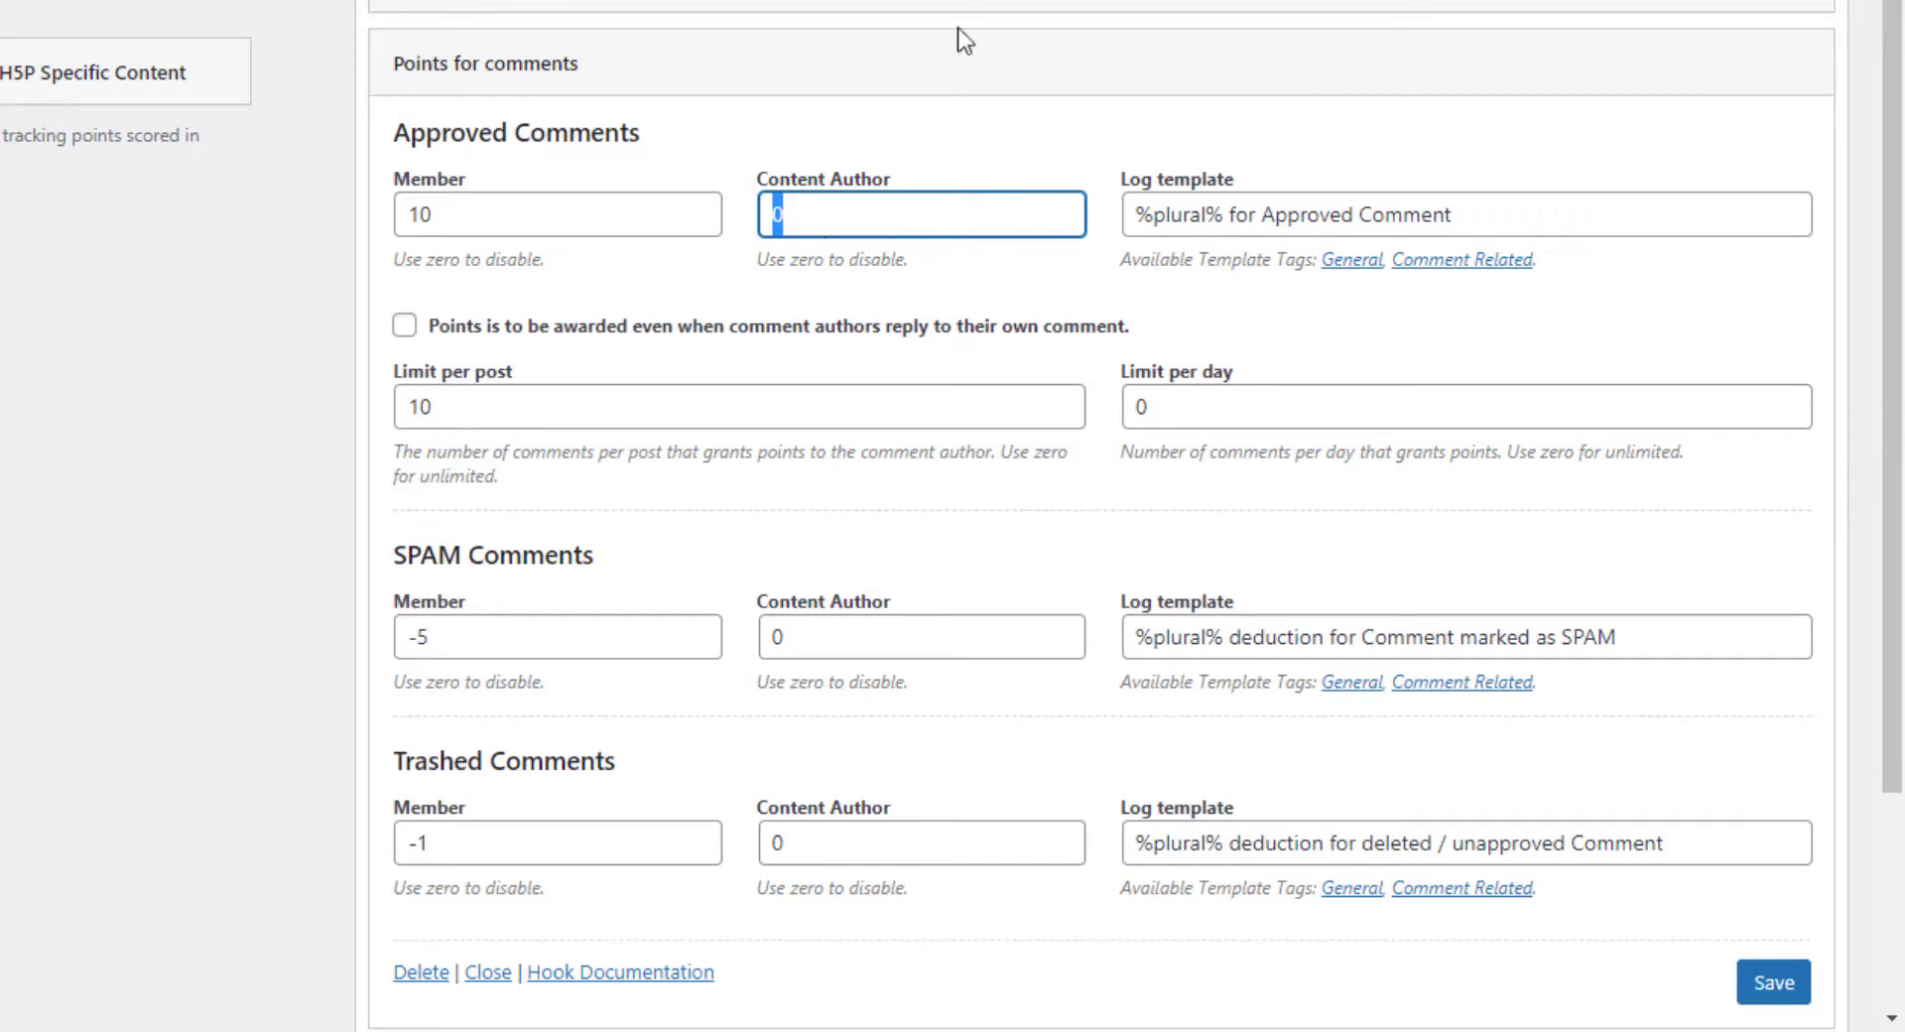
scroll(1893, 124, down, 1)
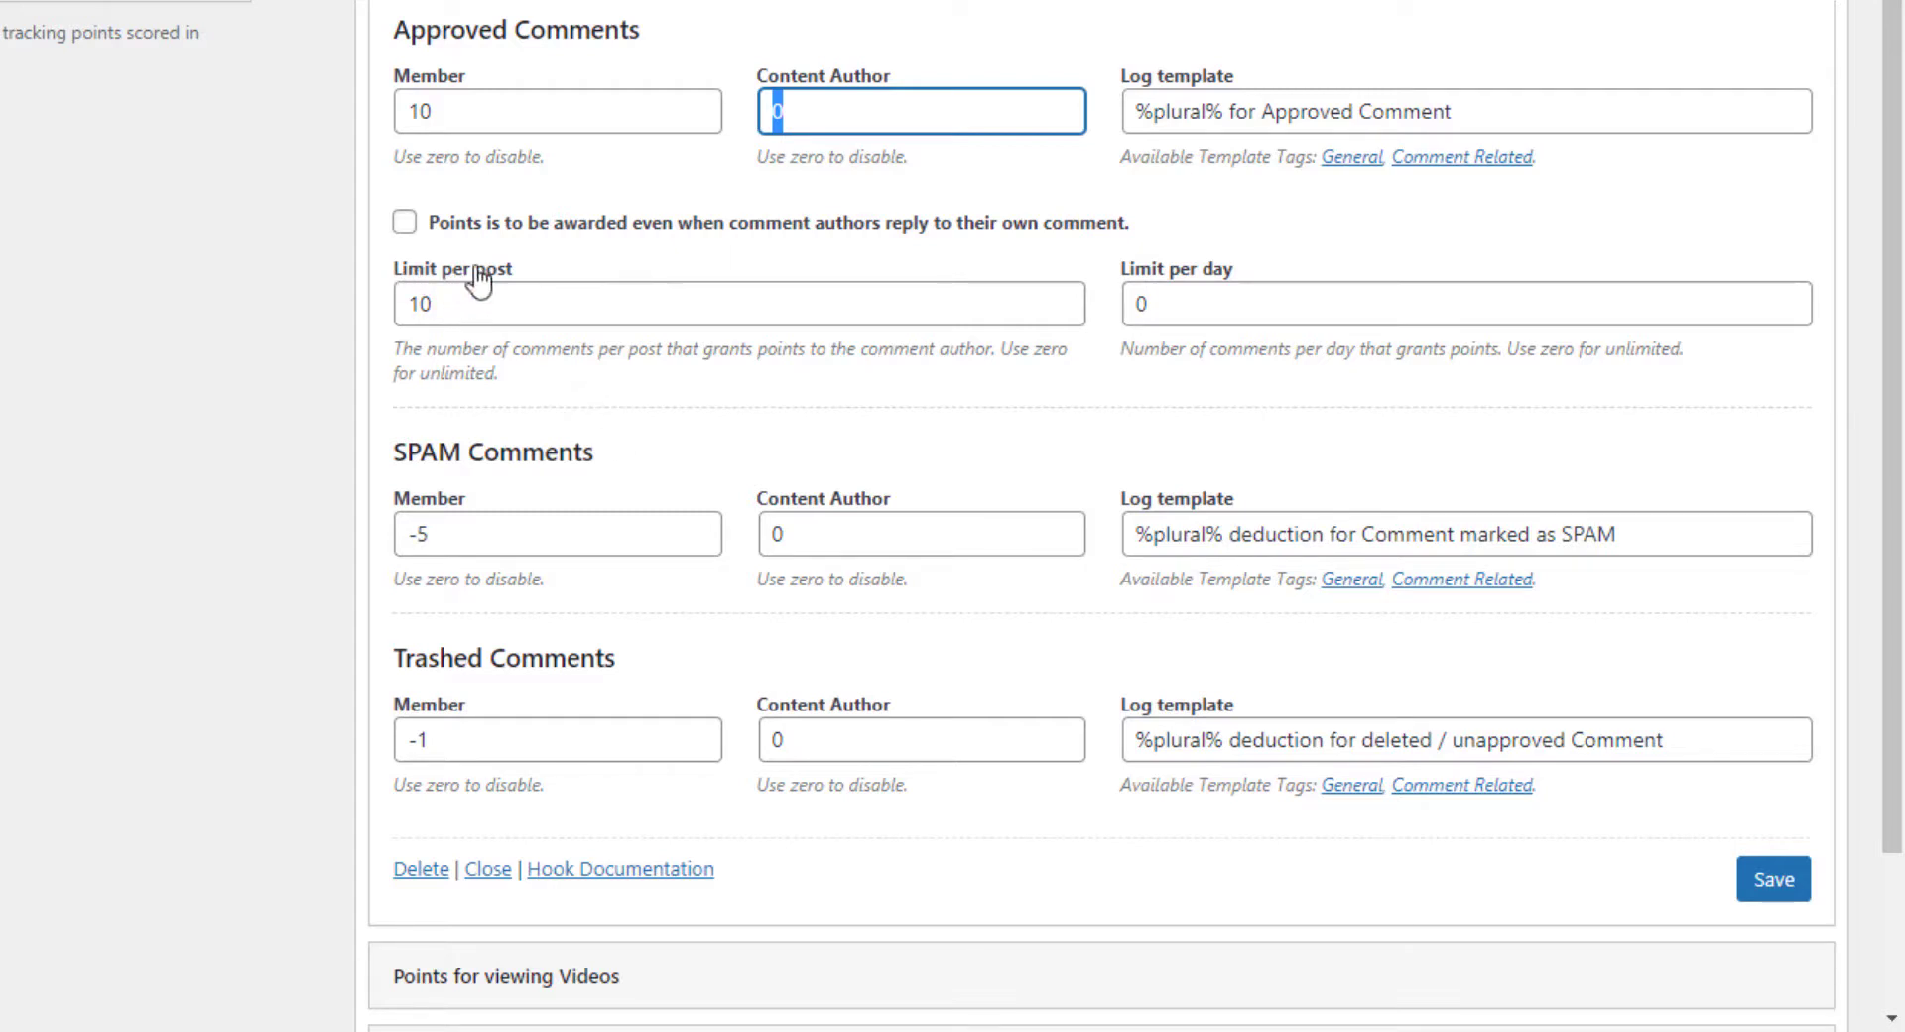
drag(477, 303, 395, 302)
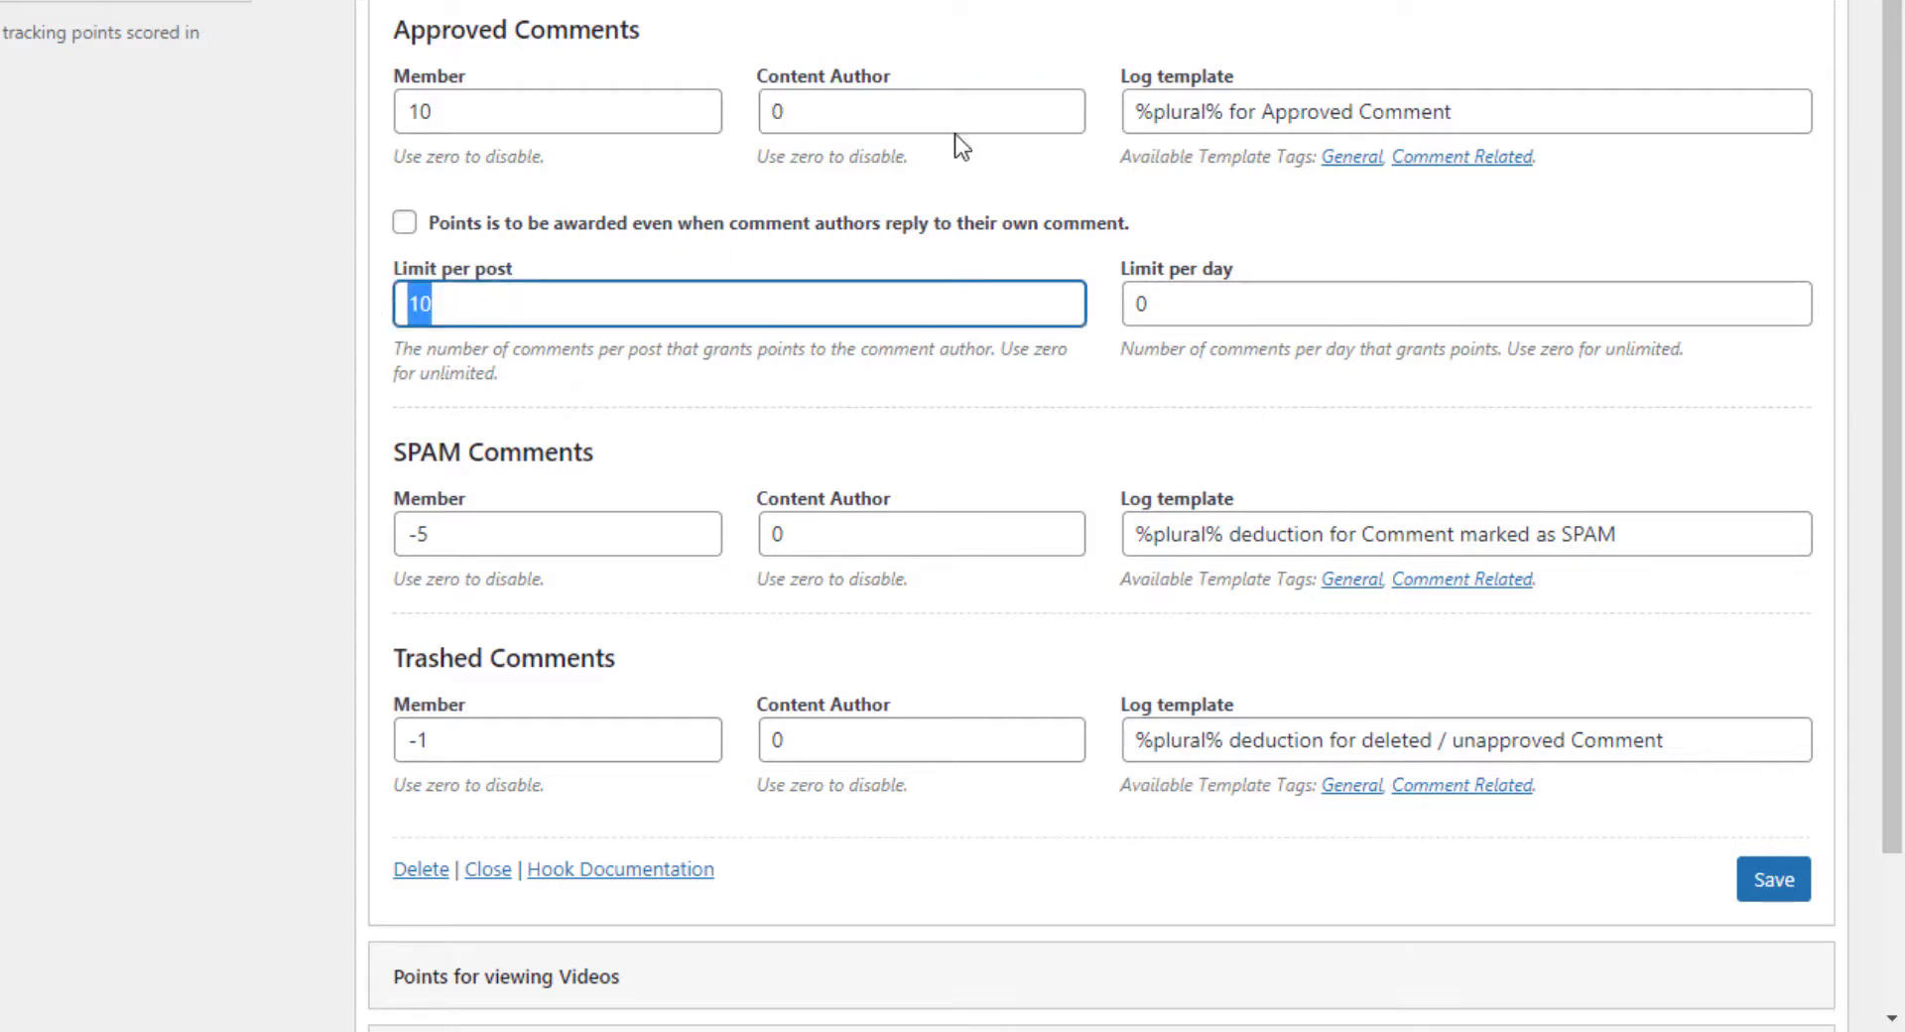
text(0)
click(405, 227)
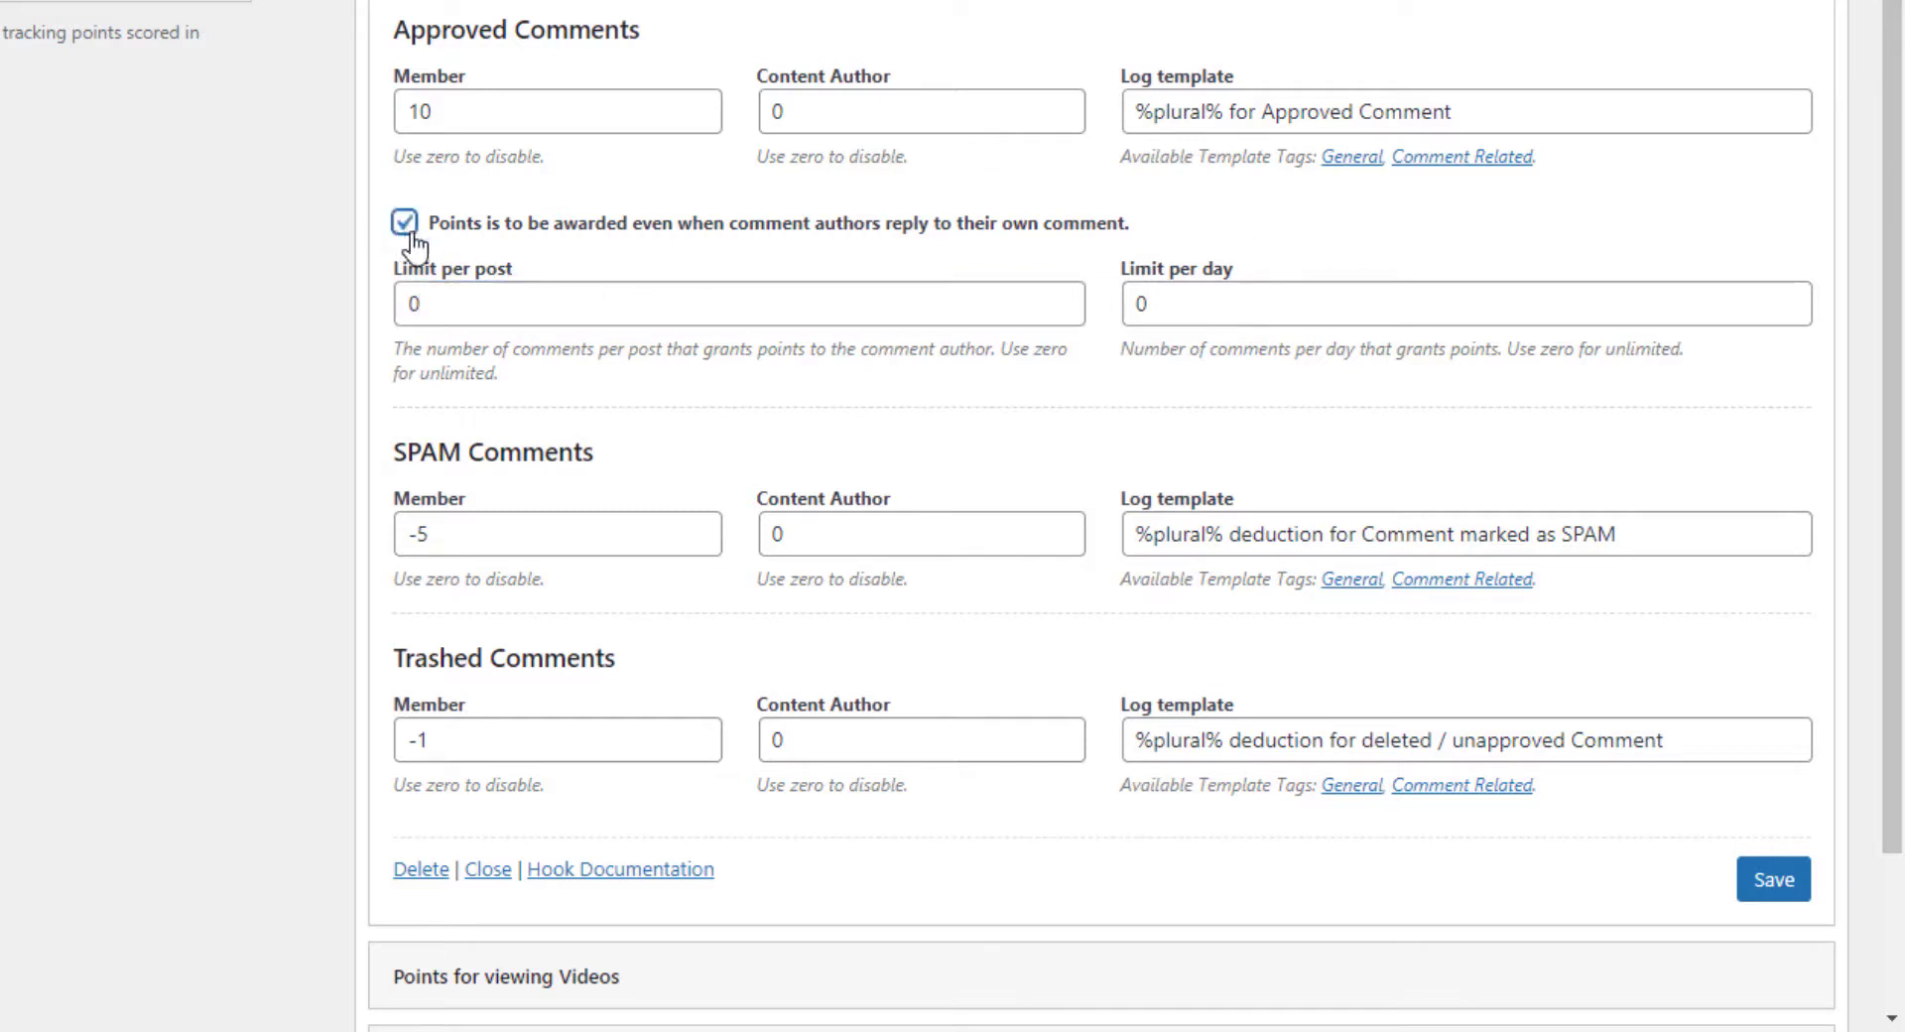
click(406, 226)
Review the member deductions for SPAM and Trashed Comments, and save the Points for comments hook.
scroll(1195, 307, down, 2)
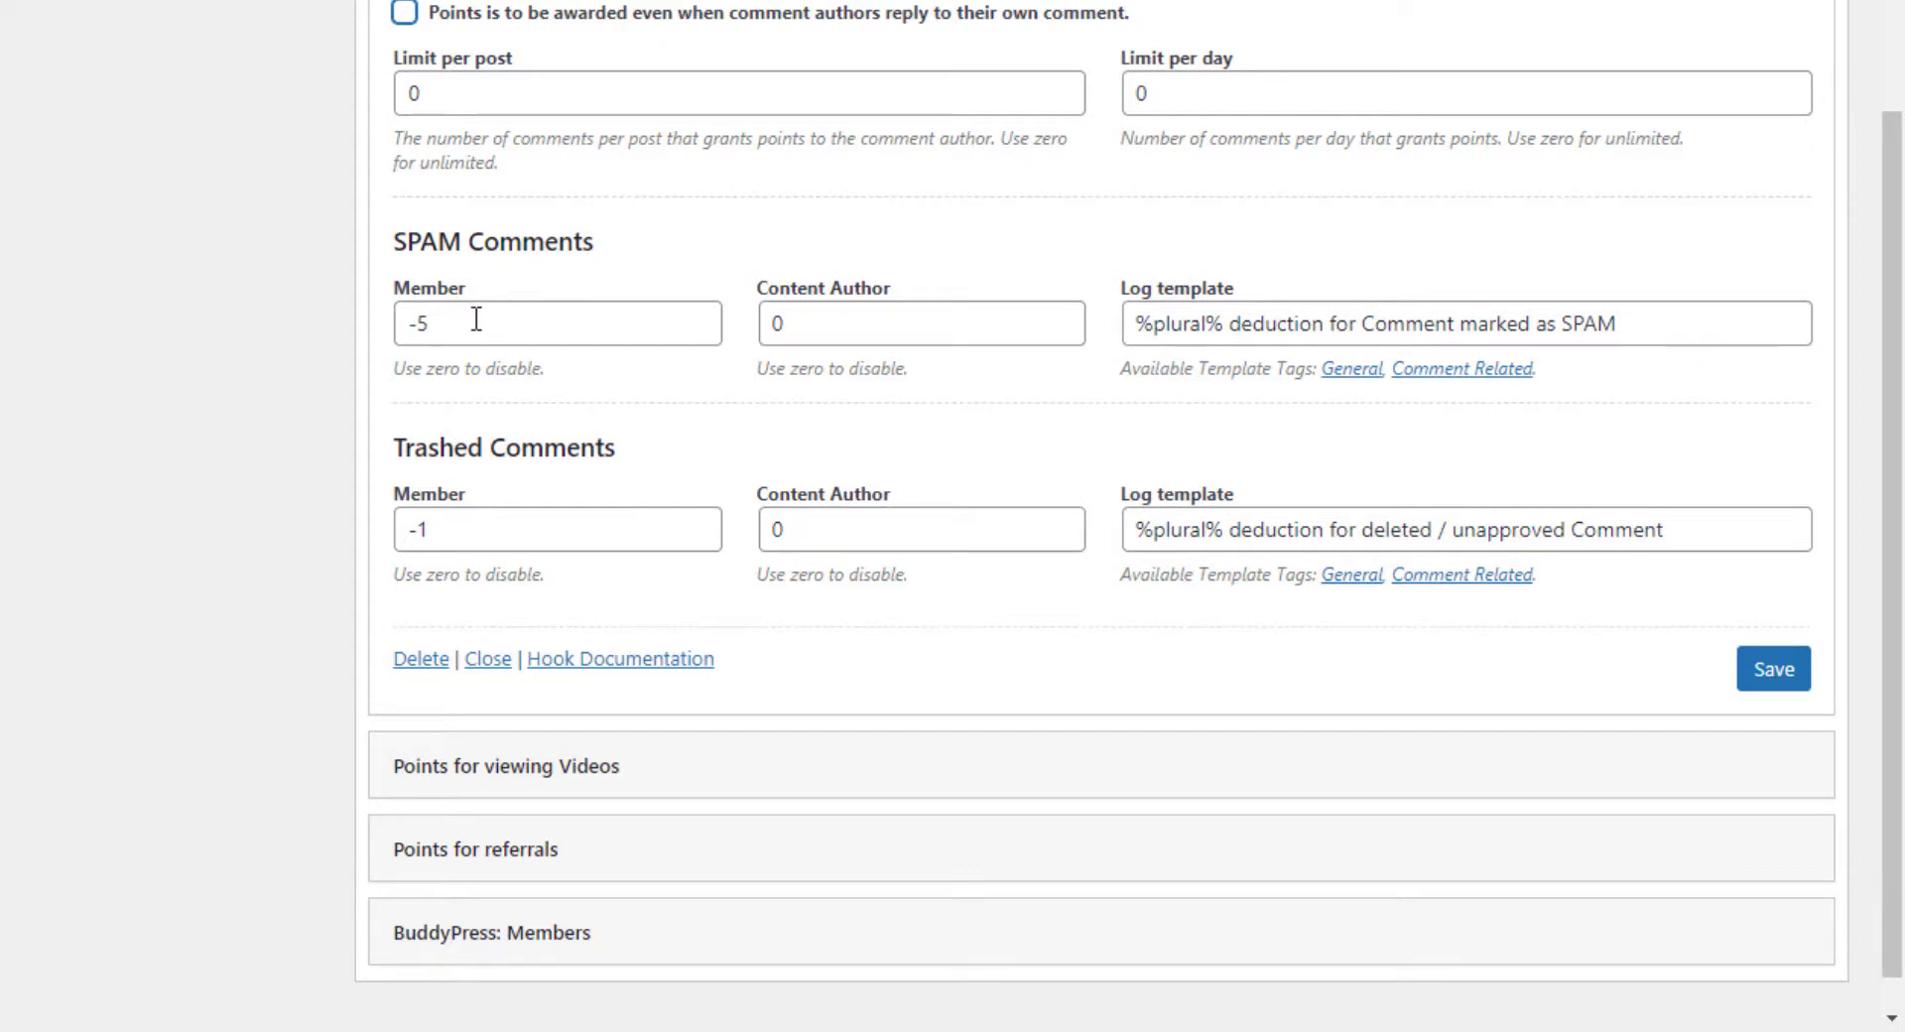
drag(459, 324, 393, 337)
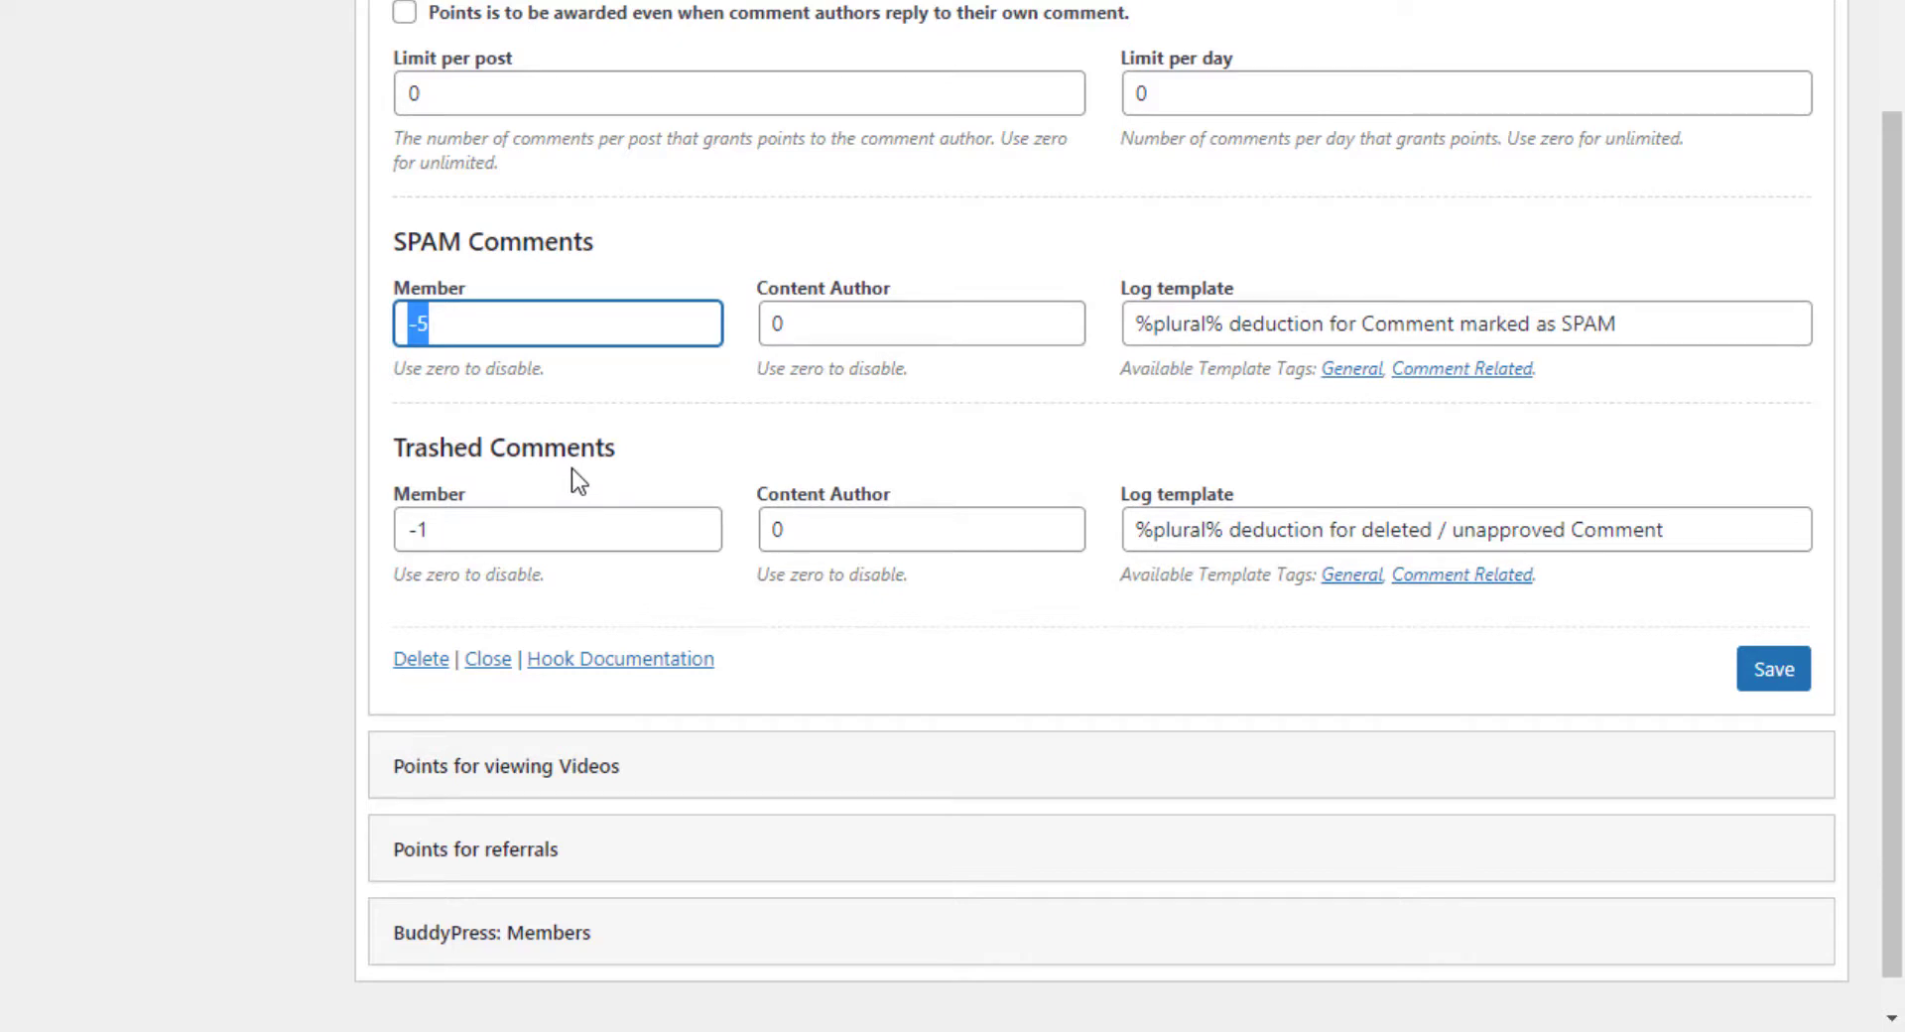
drag(494, 531, 287, 537)
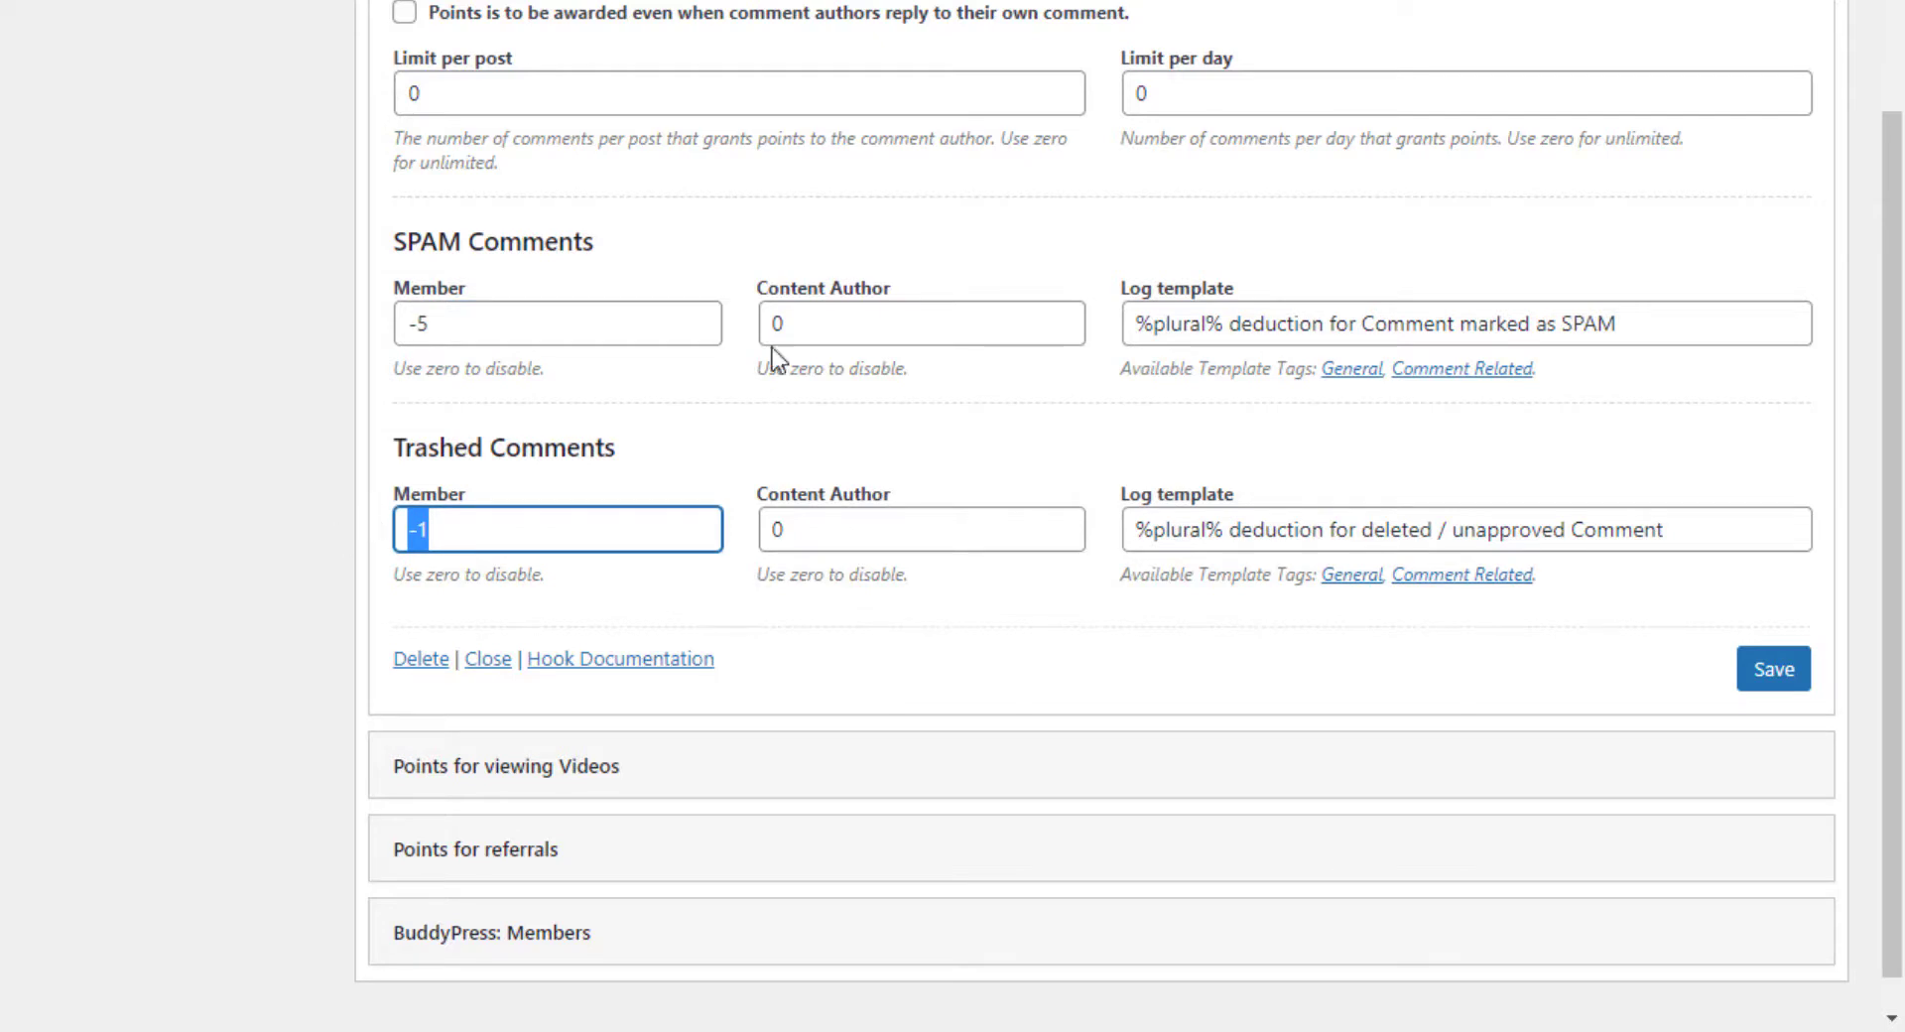
drag(1897, 335, 1897, 269)
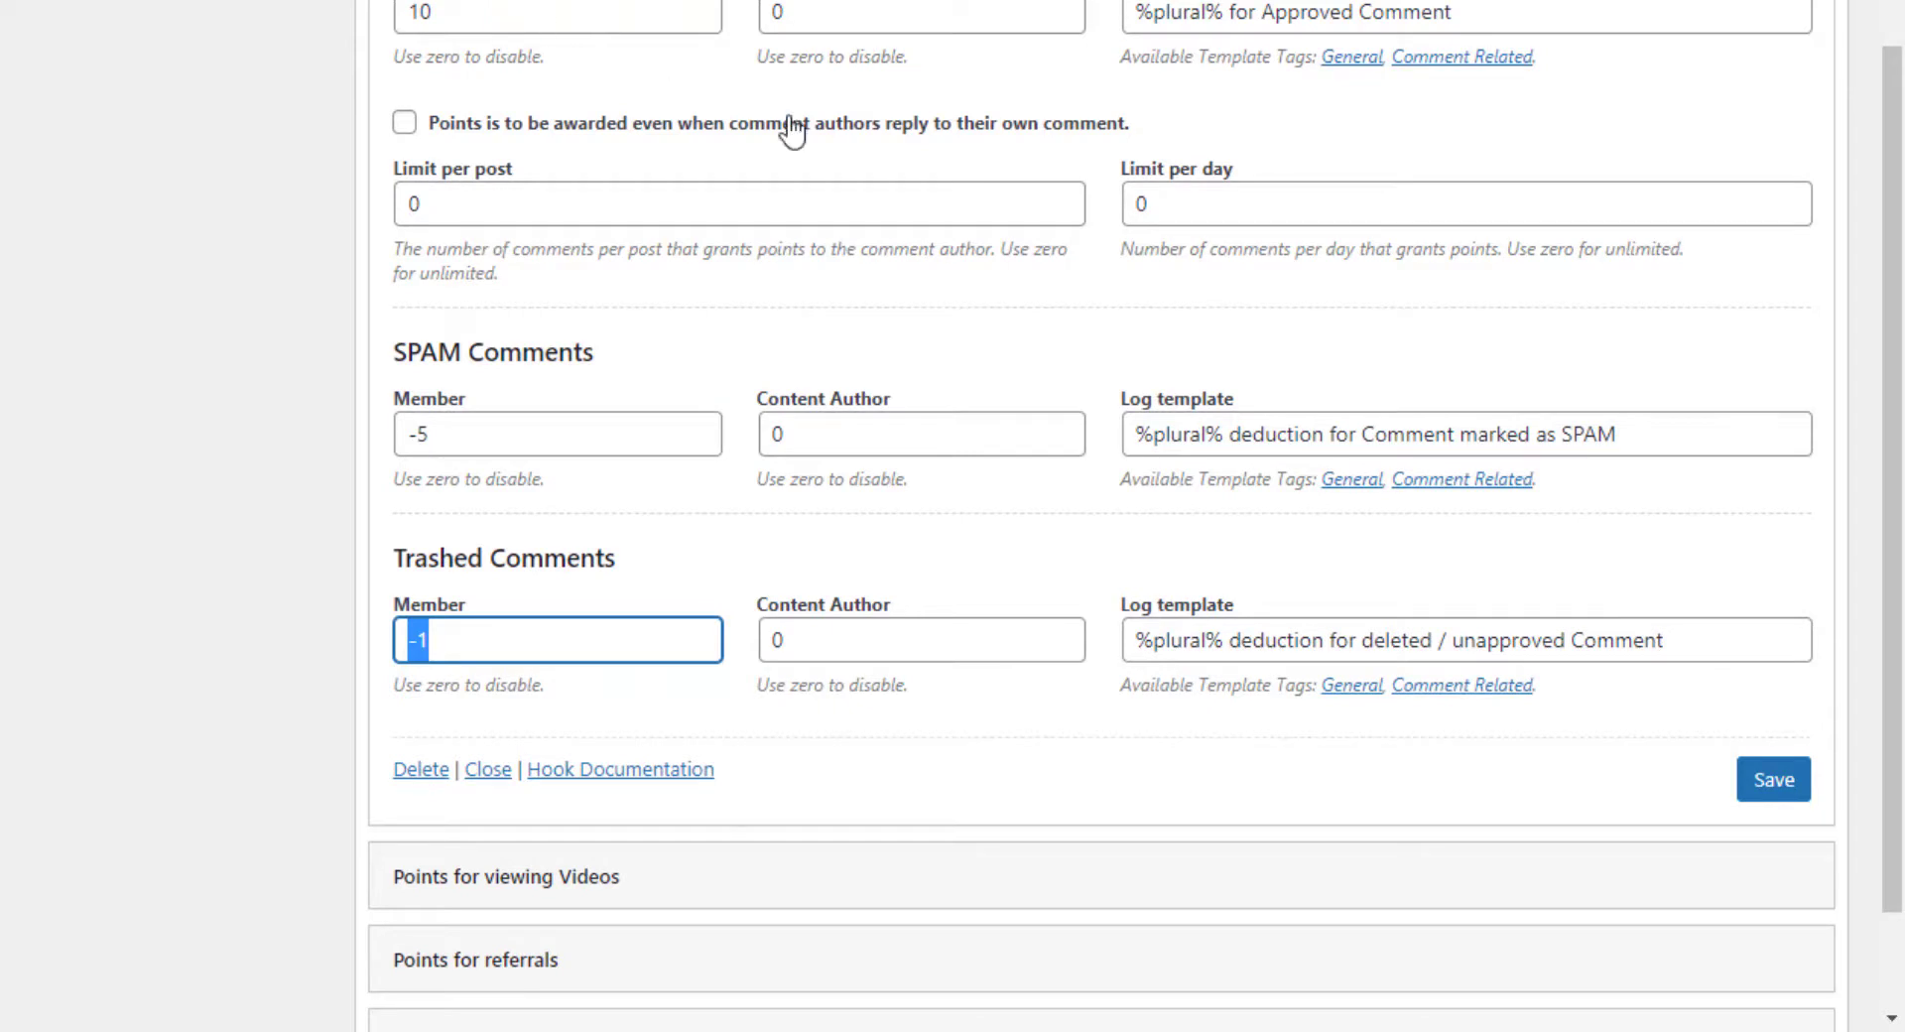
drag(1893, 156, 1895, 145)
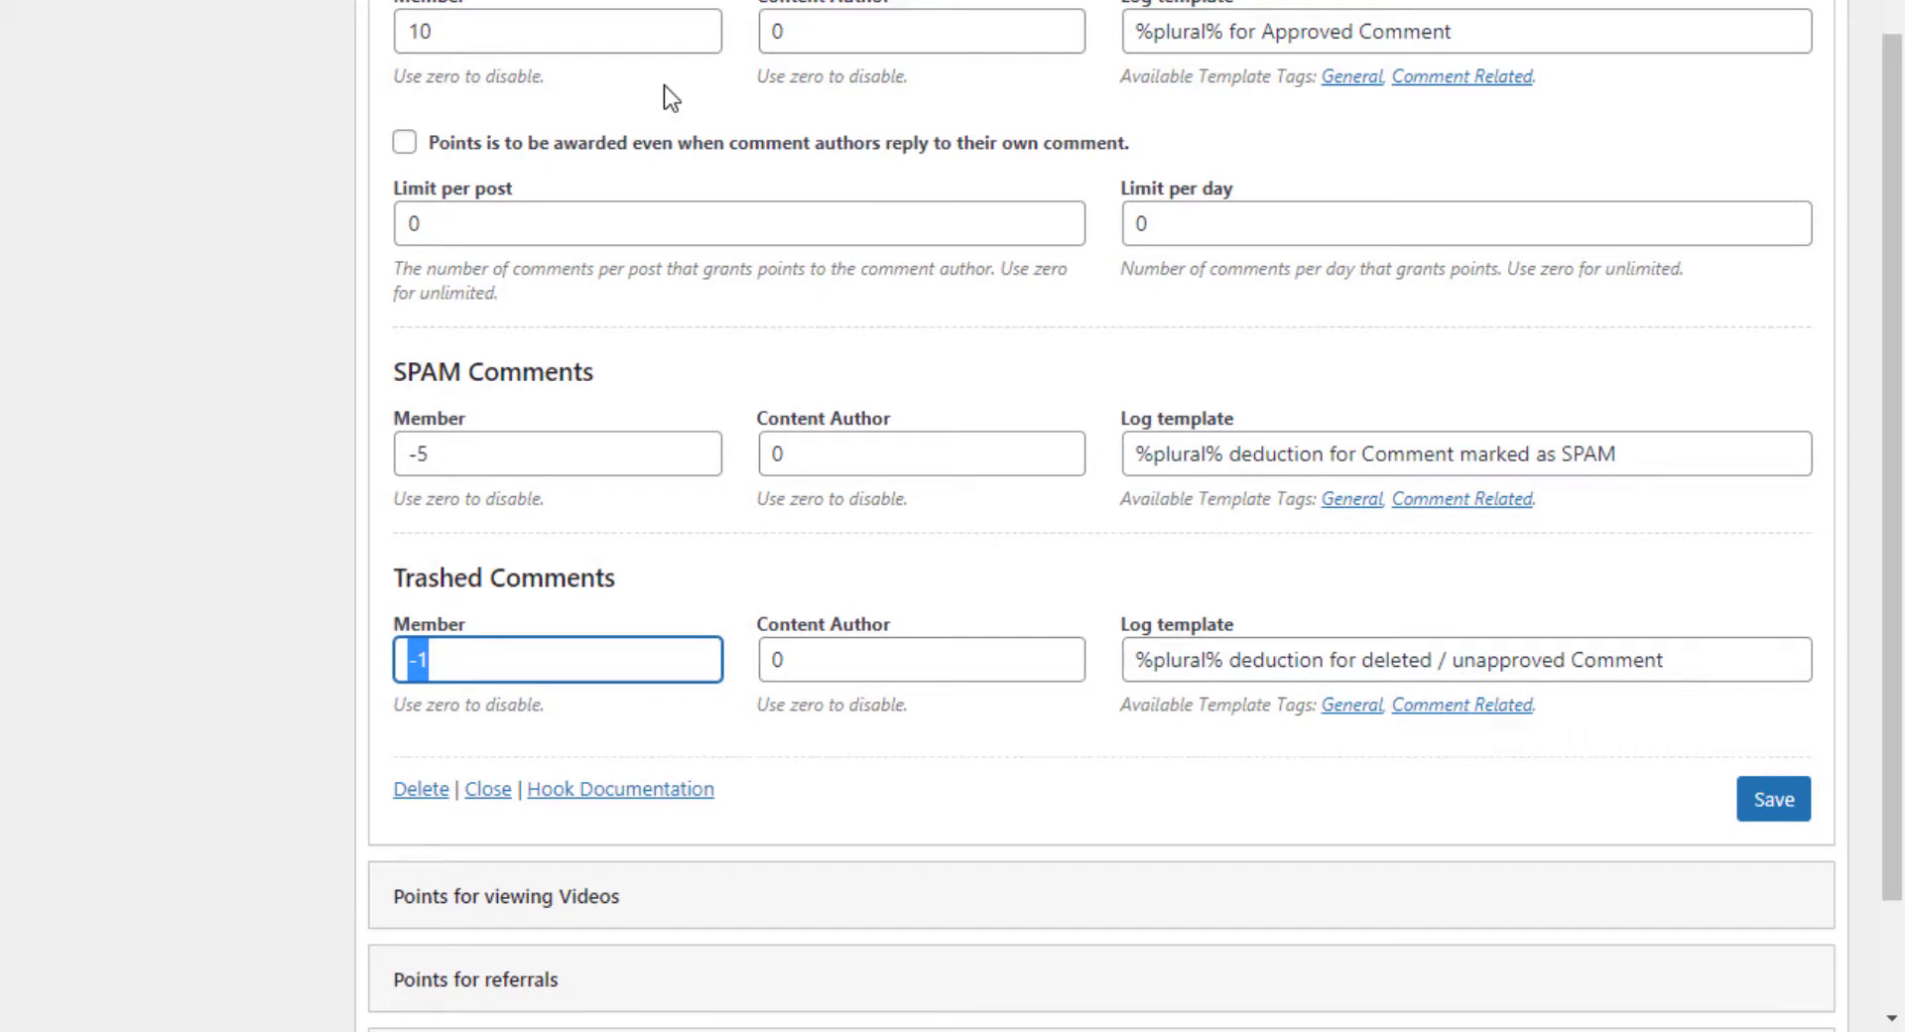
mouse_move(1902, 196)
mouse_down()
mouse_move(1902, 239)
mouse_move(1900, 197)
mouse_up()
click(1773, 785)
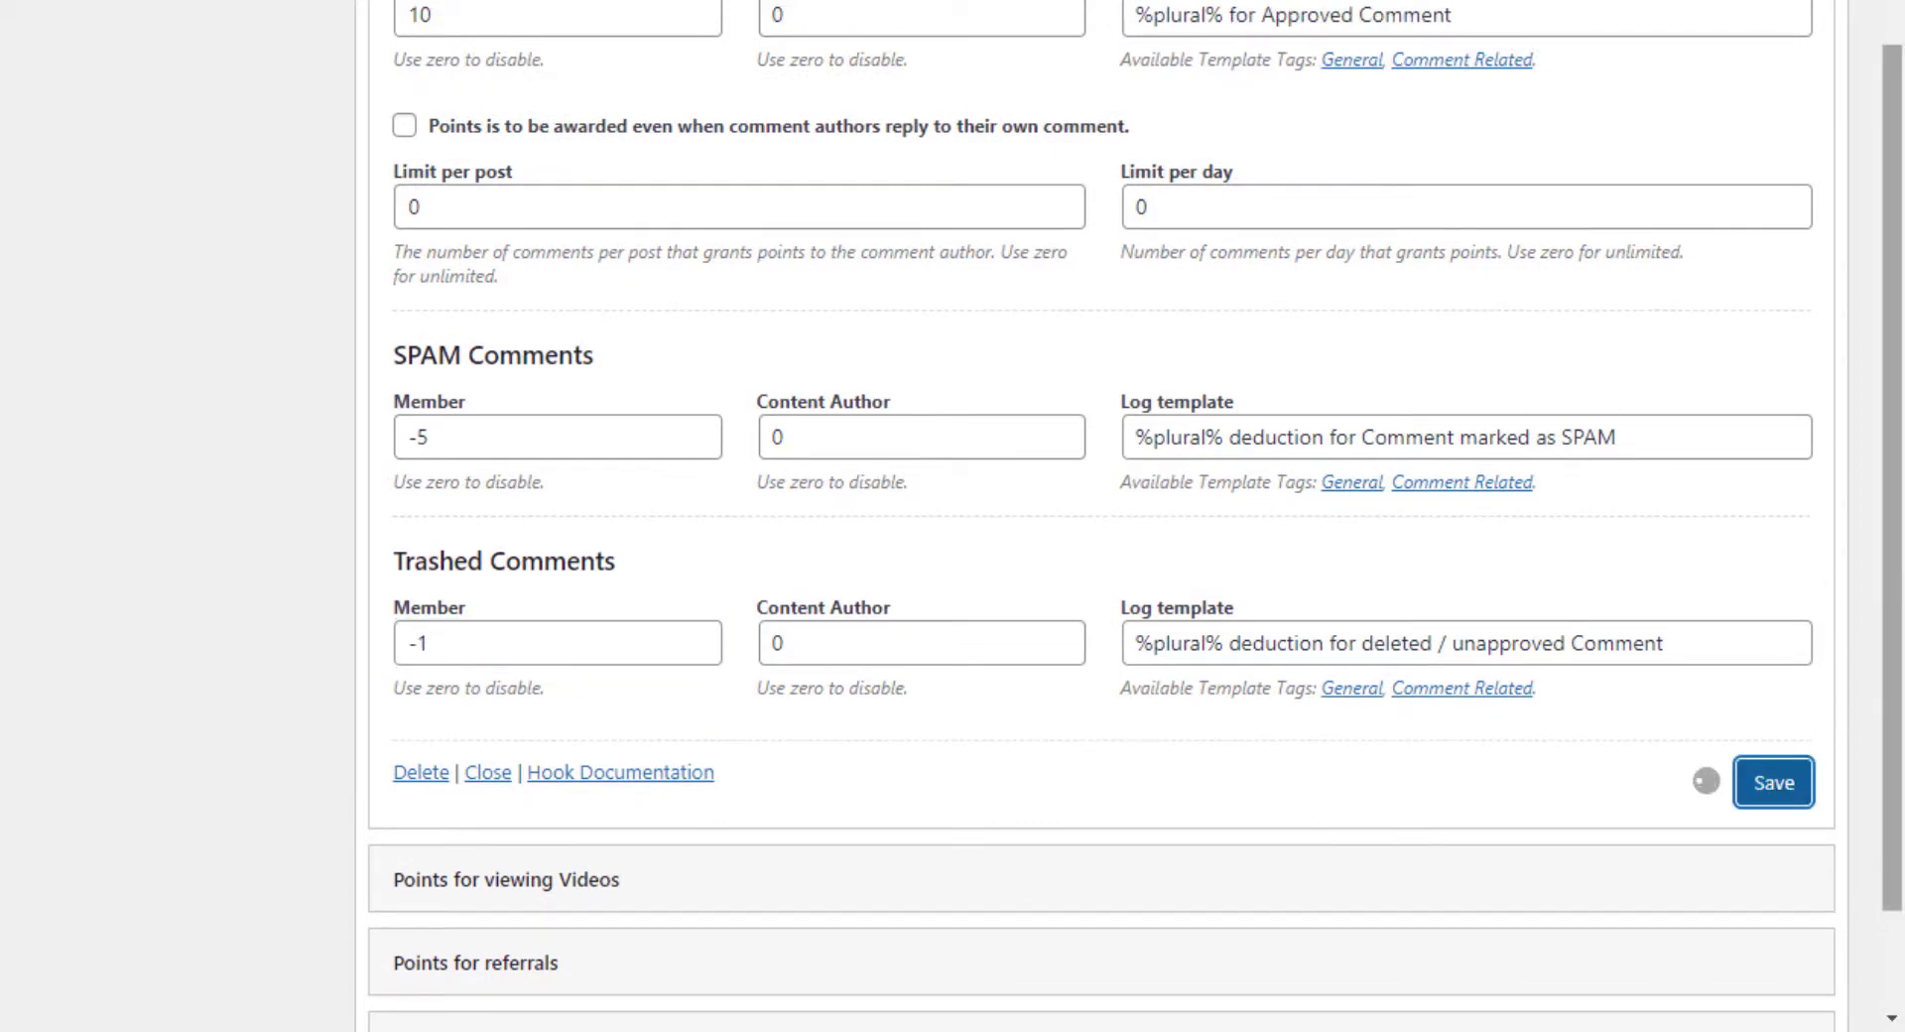
drag(1902, 565, 1902, 543)
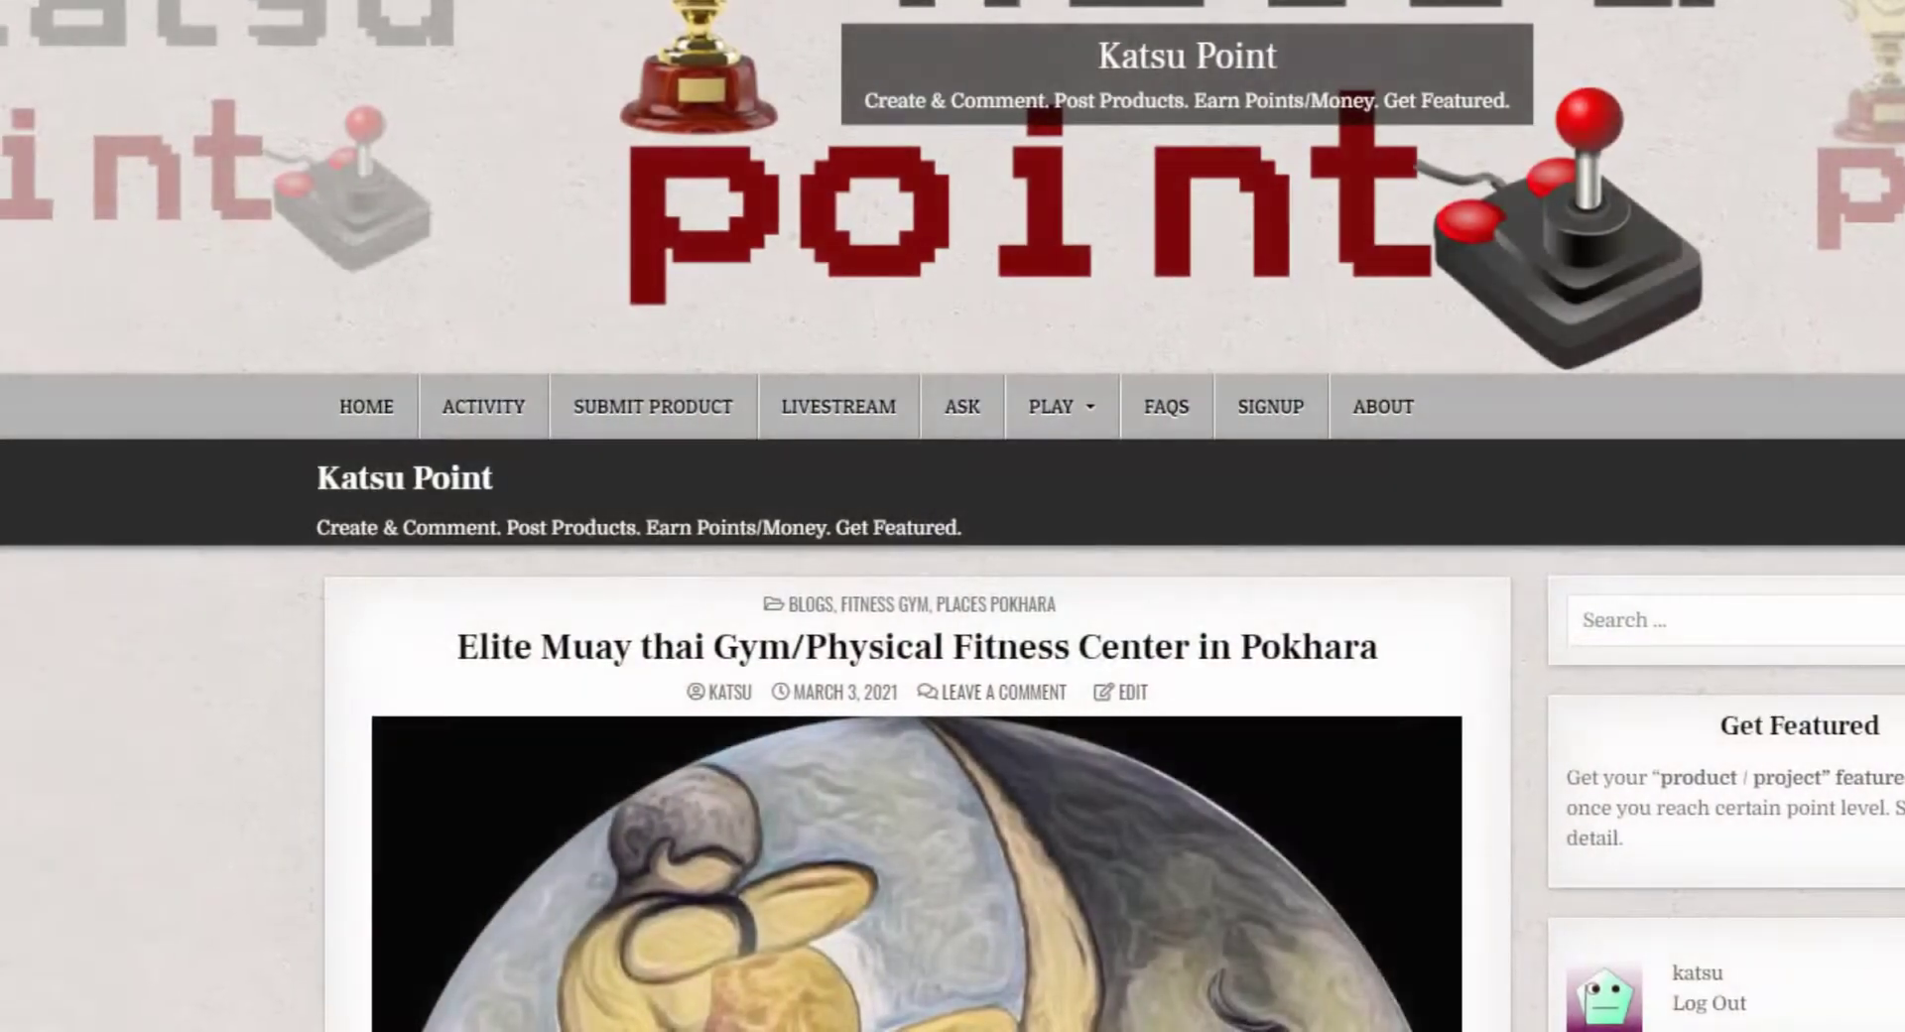
Post the comment "test" on the Elite Muay thai Gym article, completing the reCAPTCHA check.
scroll(893, 516, down, 15)
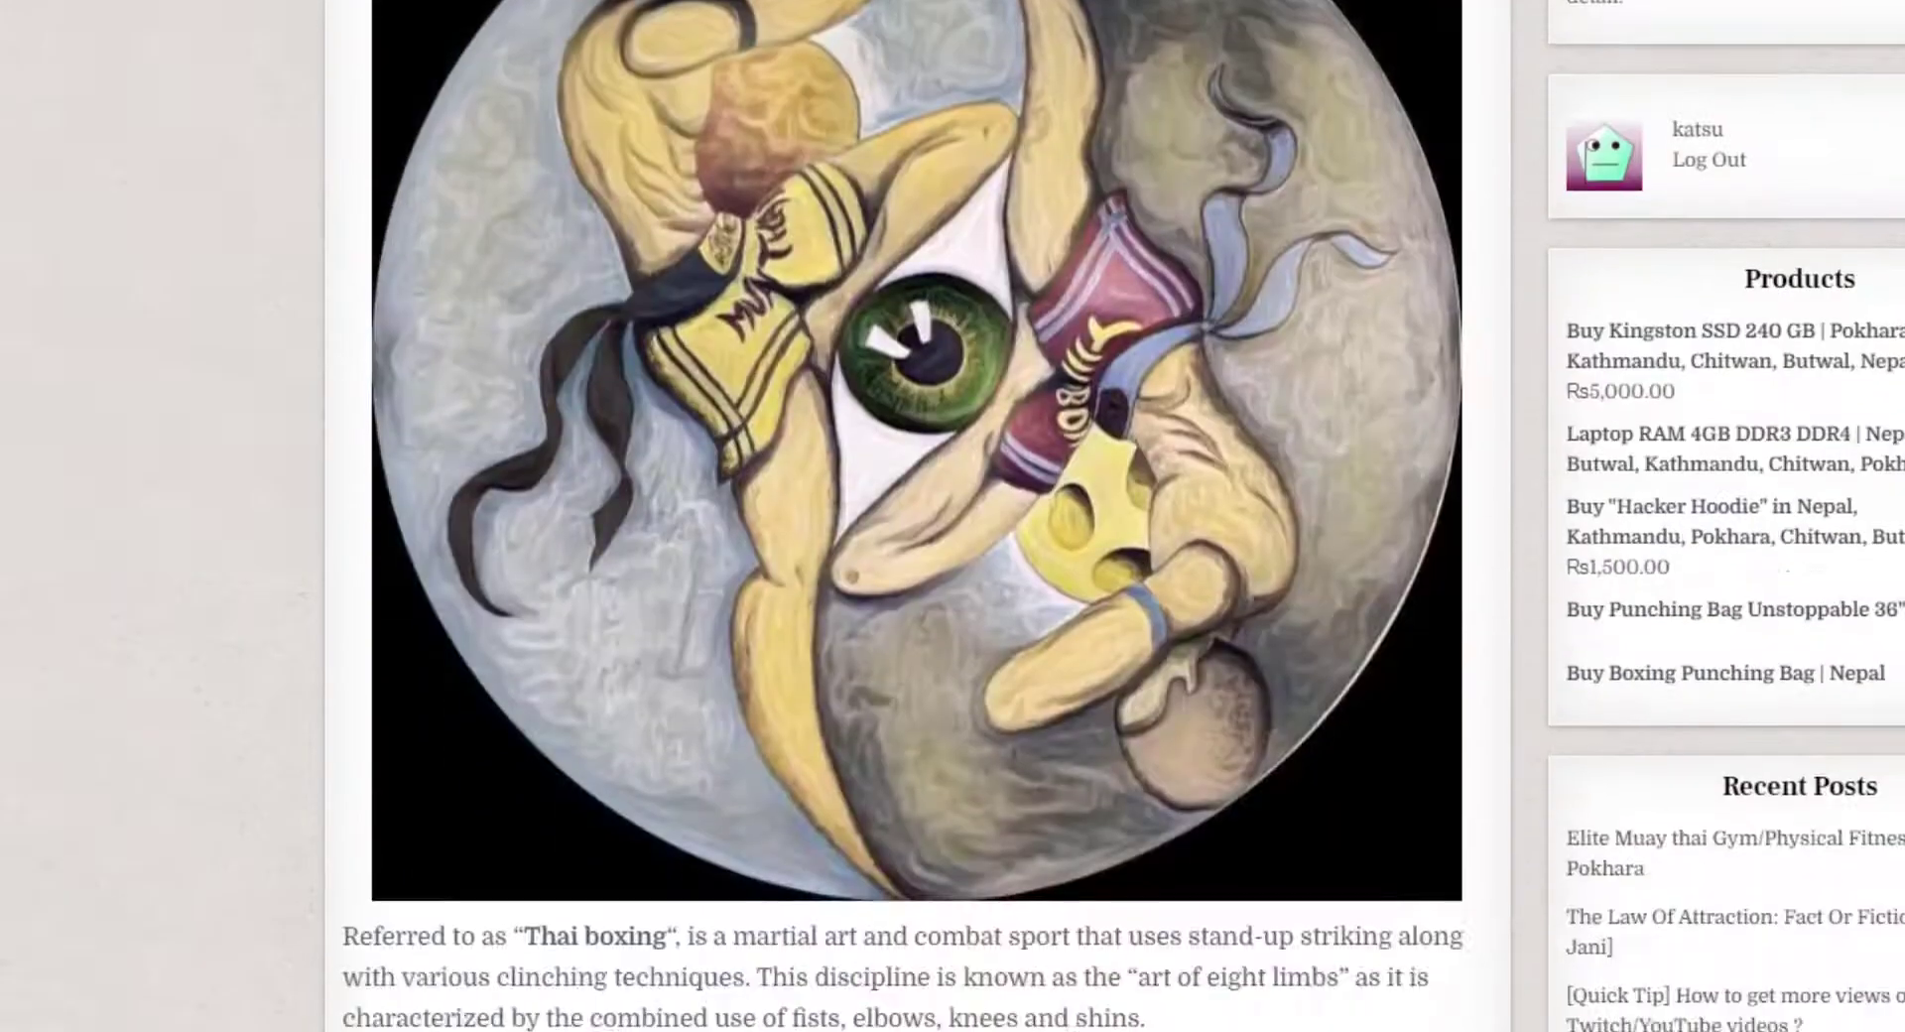
scroll(920, 516, down, 3)
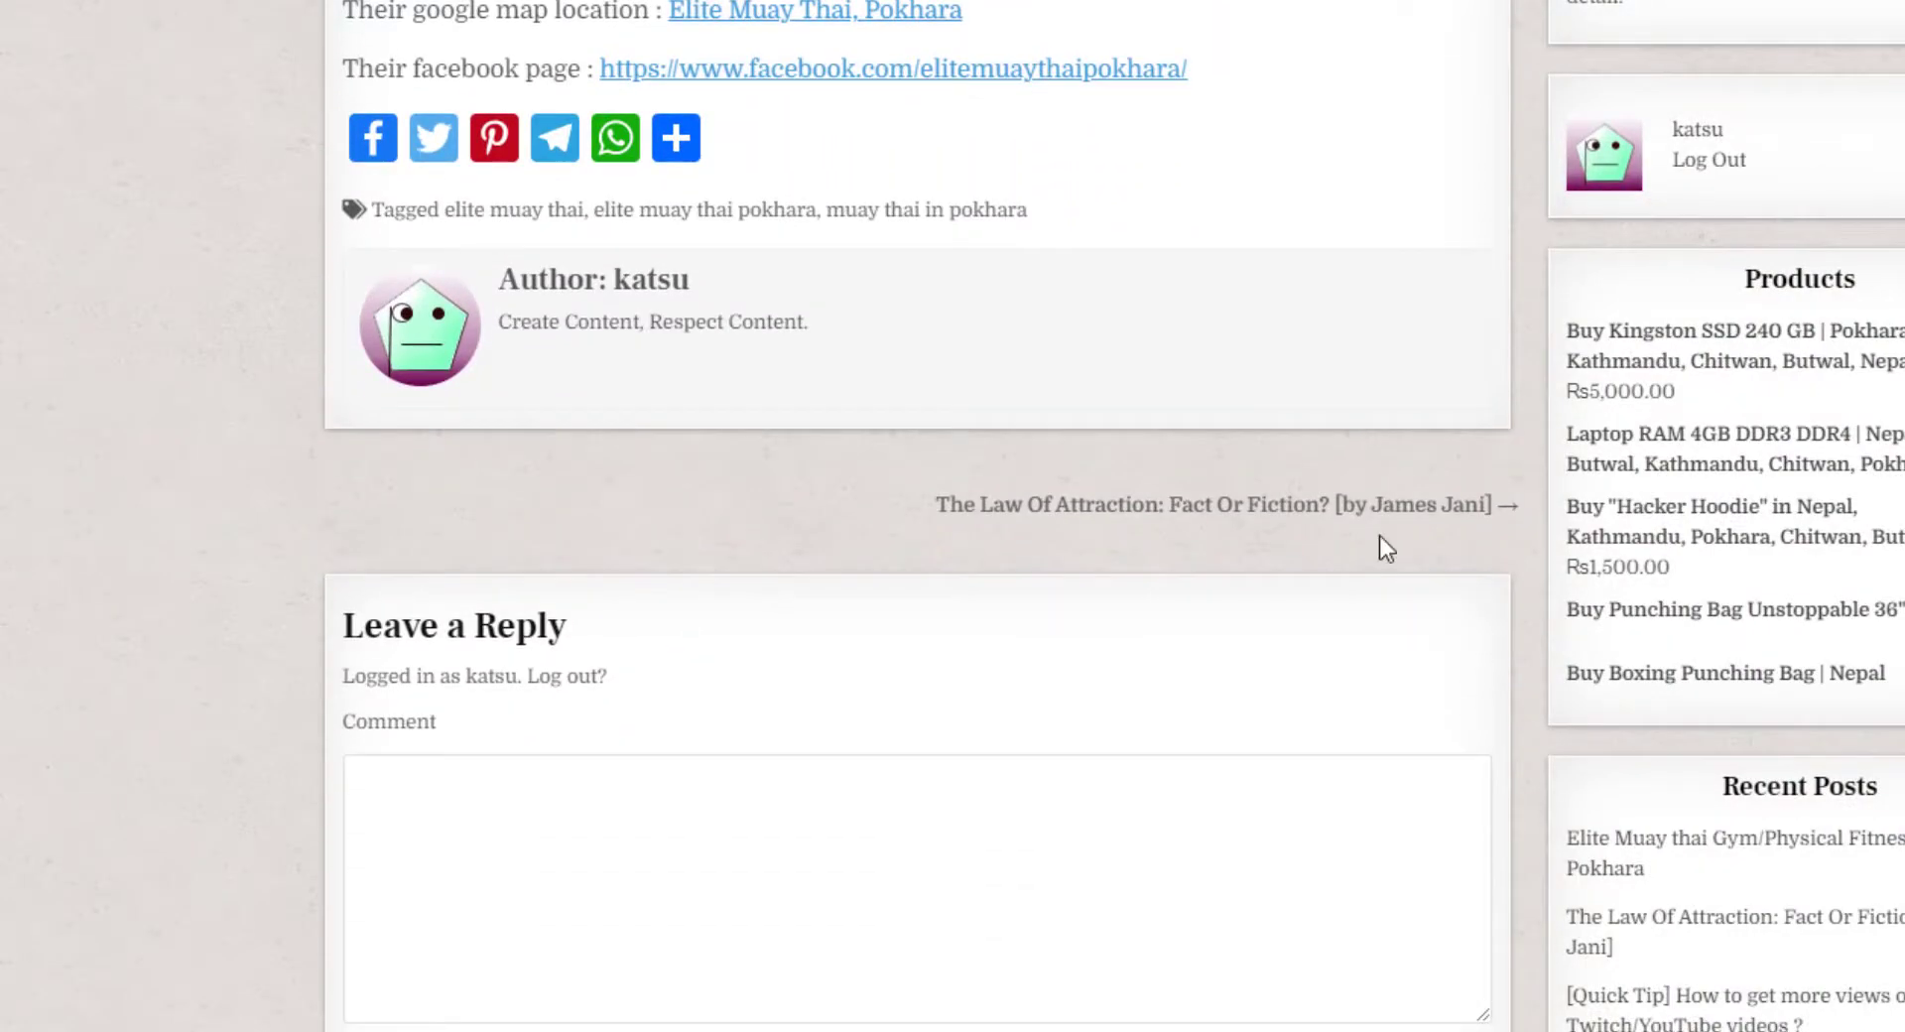
click(480, 876)
text(test)
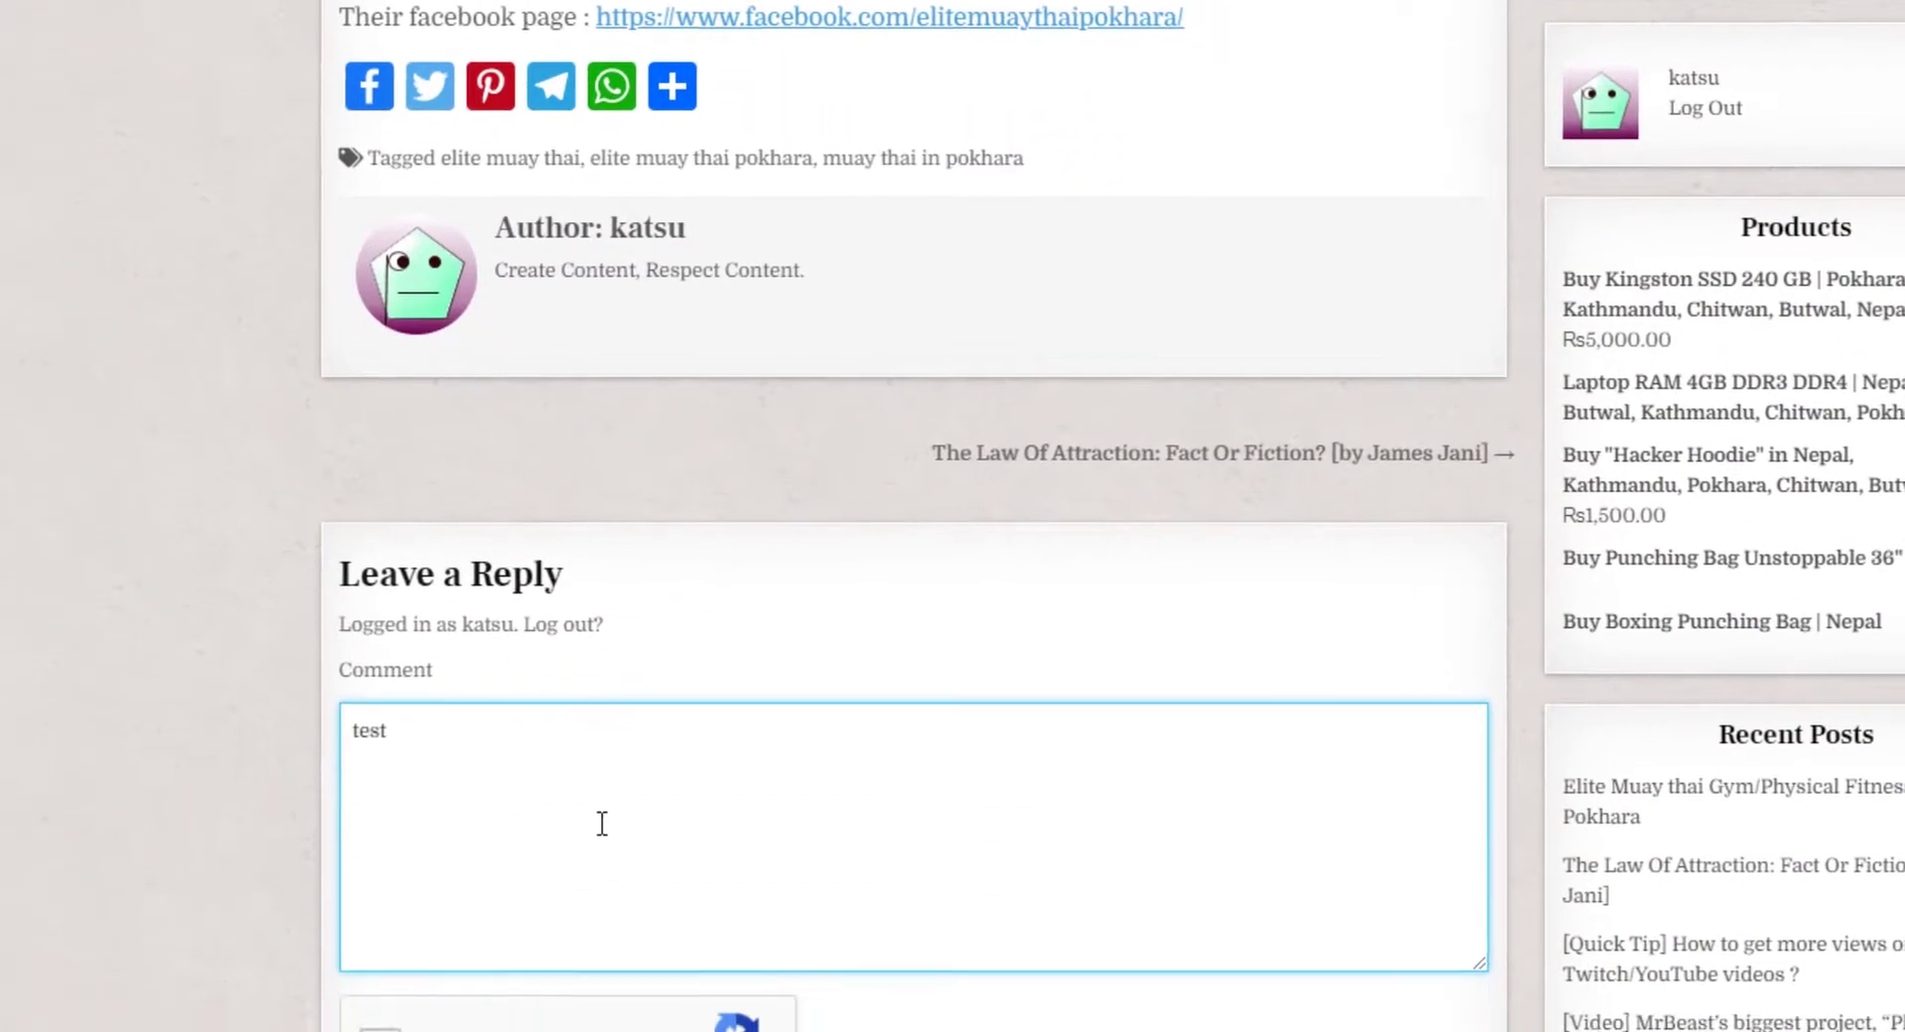
scroll(602, 824, down, 3)
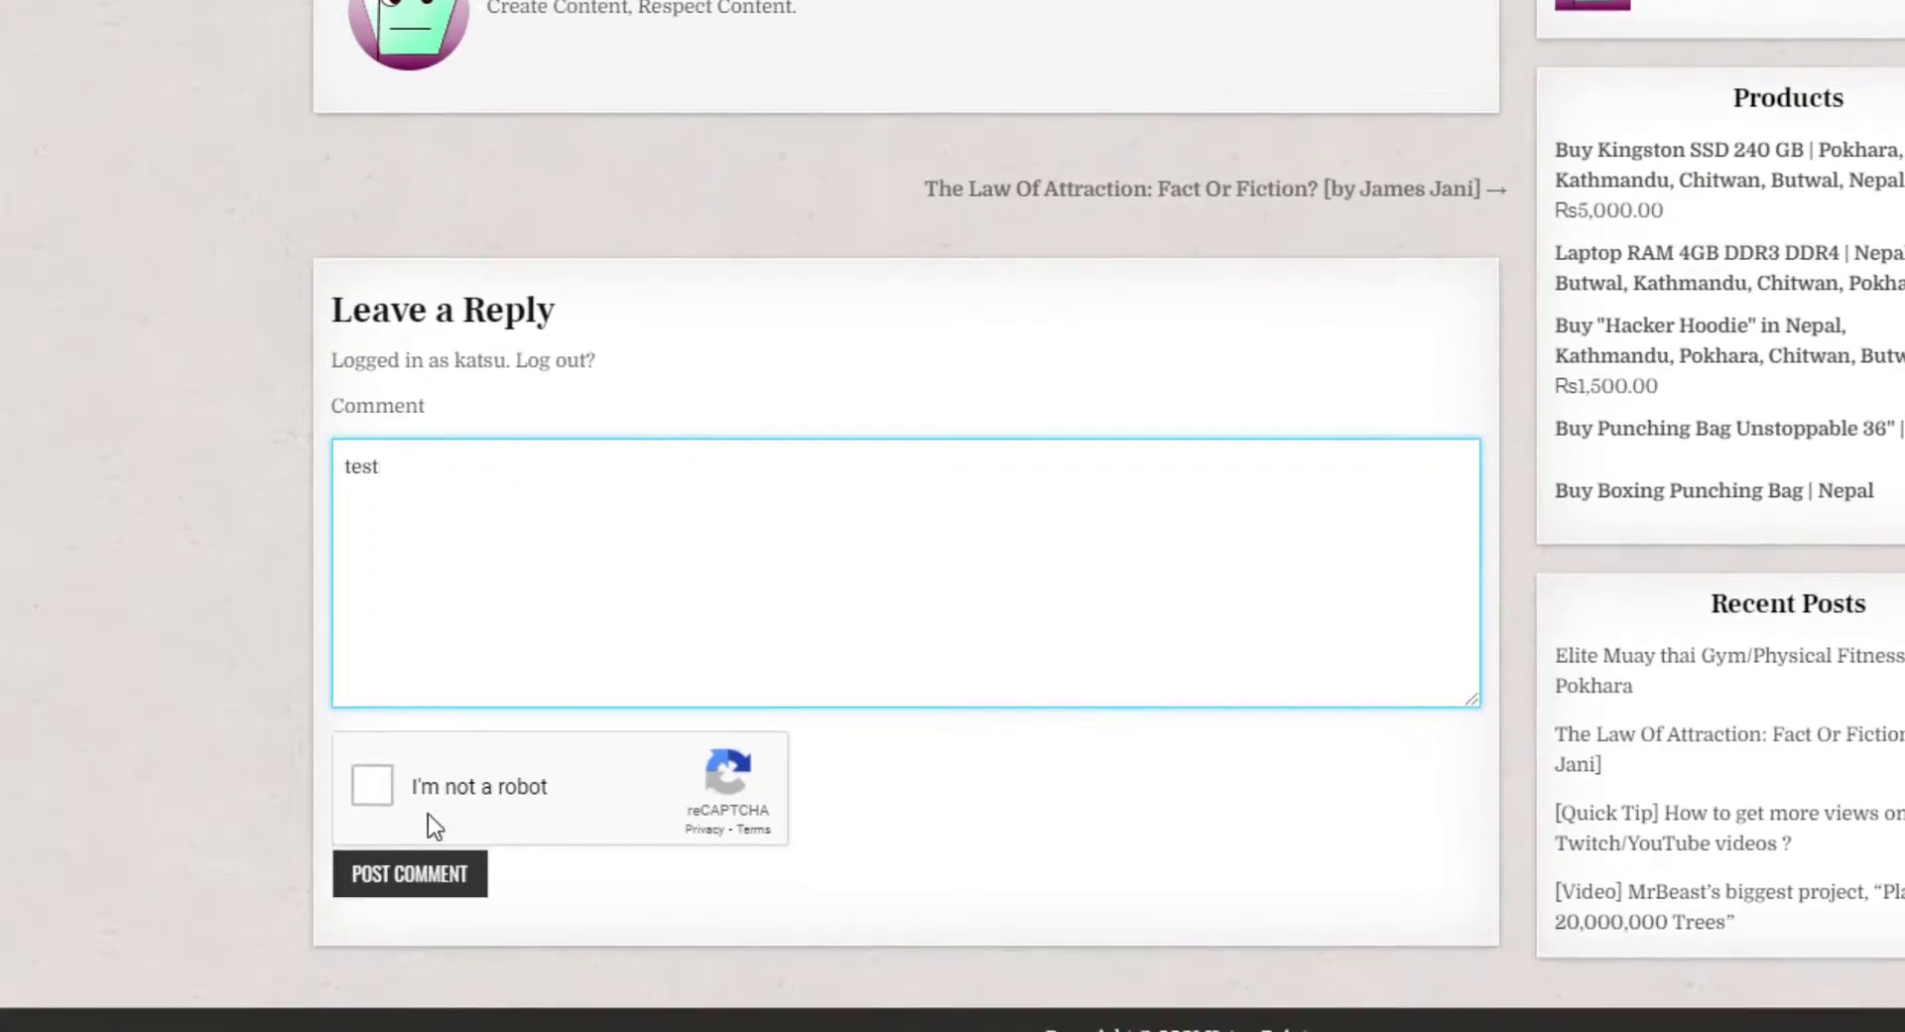
click(355, 785)
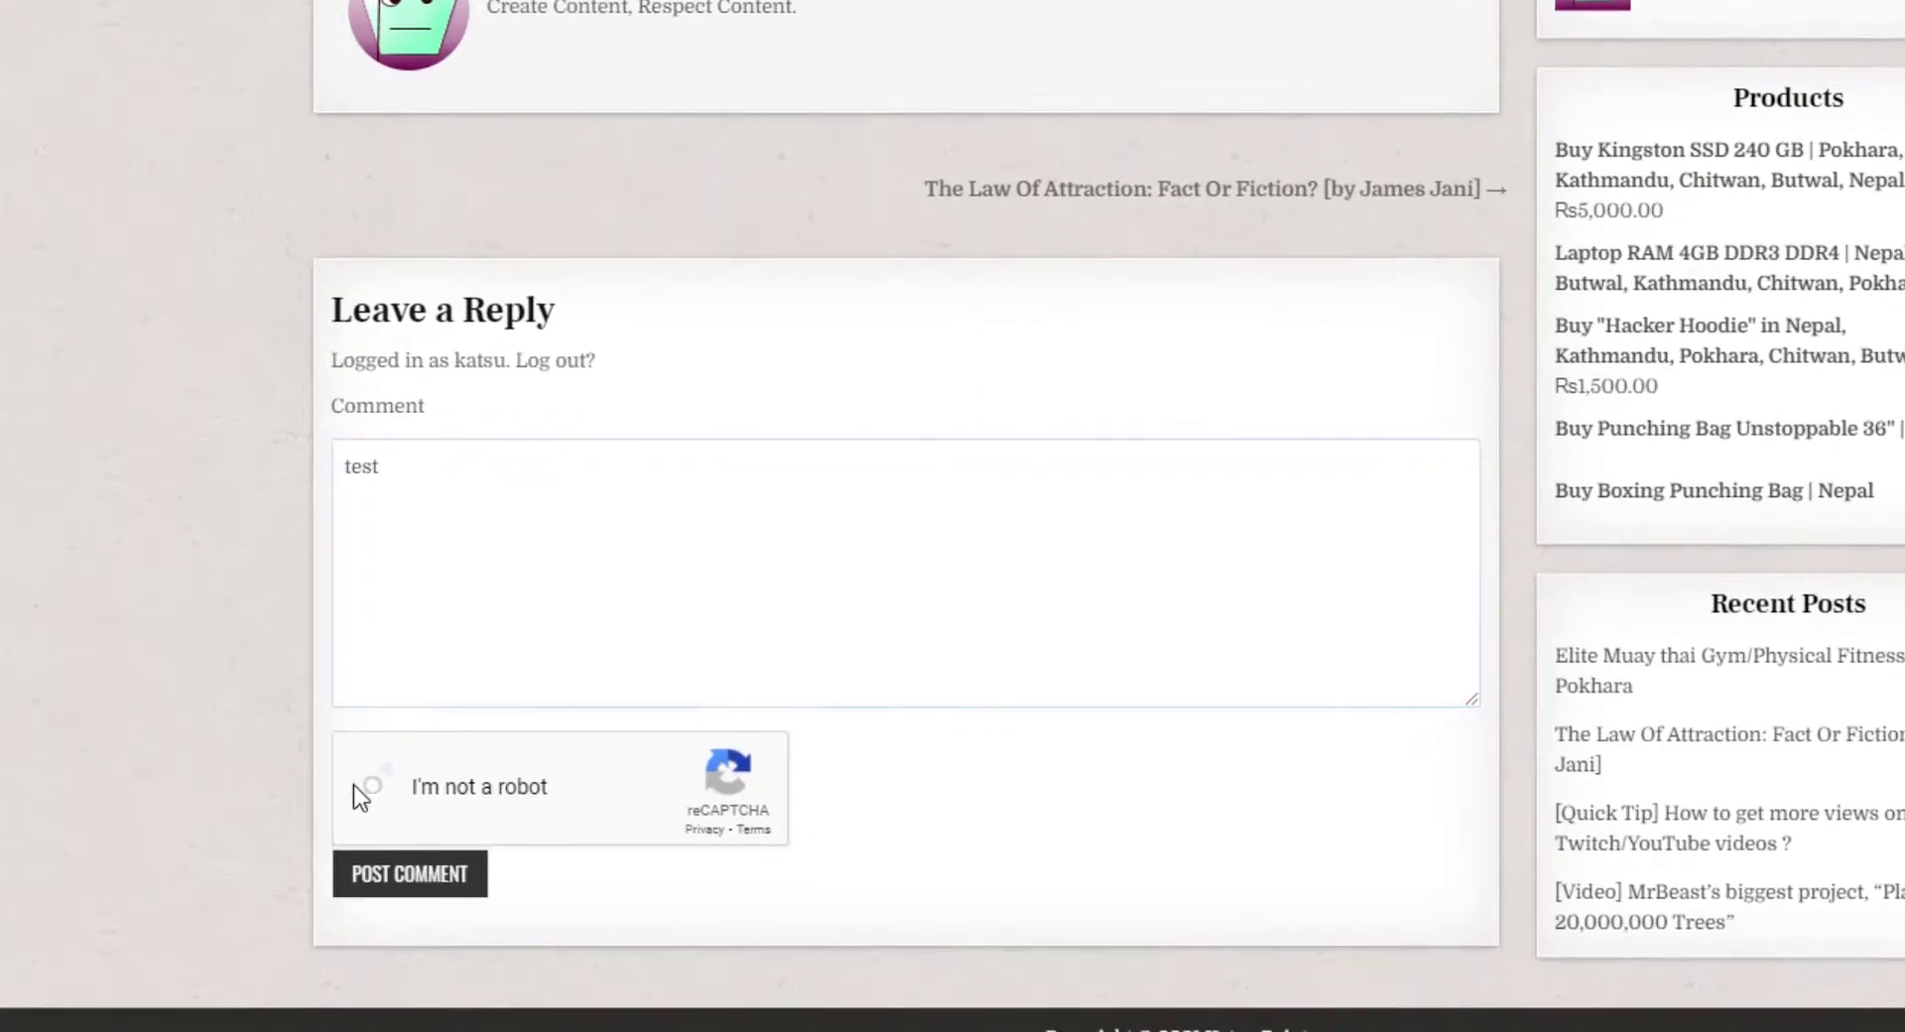
click(393, 892)
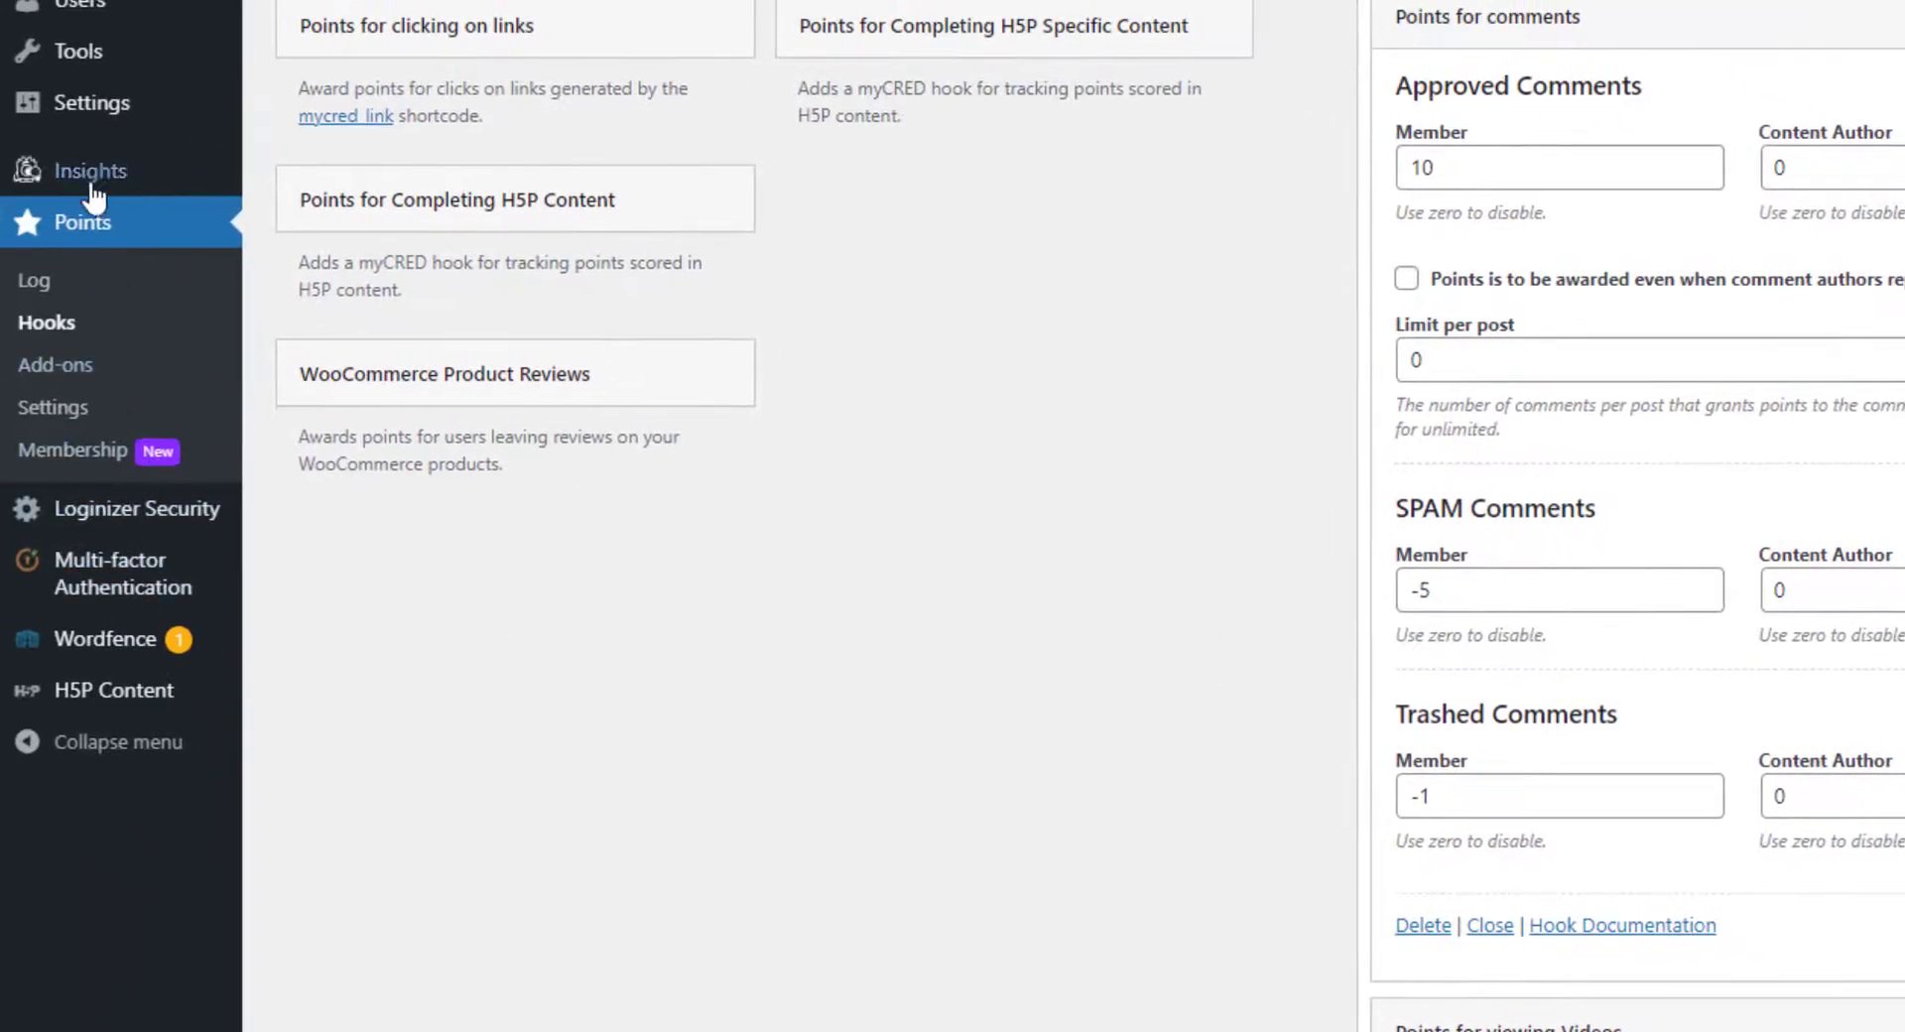
Open the points Log in a new tab and examine the Approved Comment entry and its points.
right_click(40, 279)
click(85, 301)
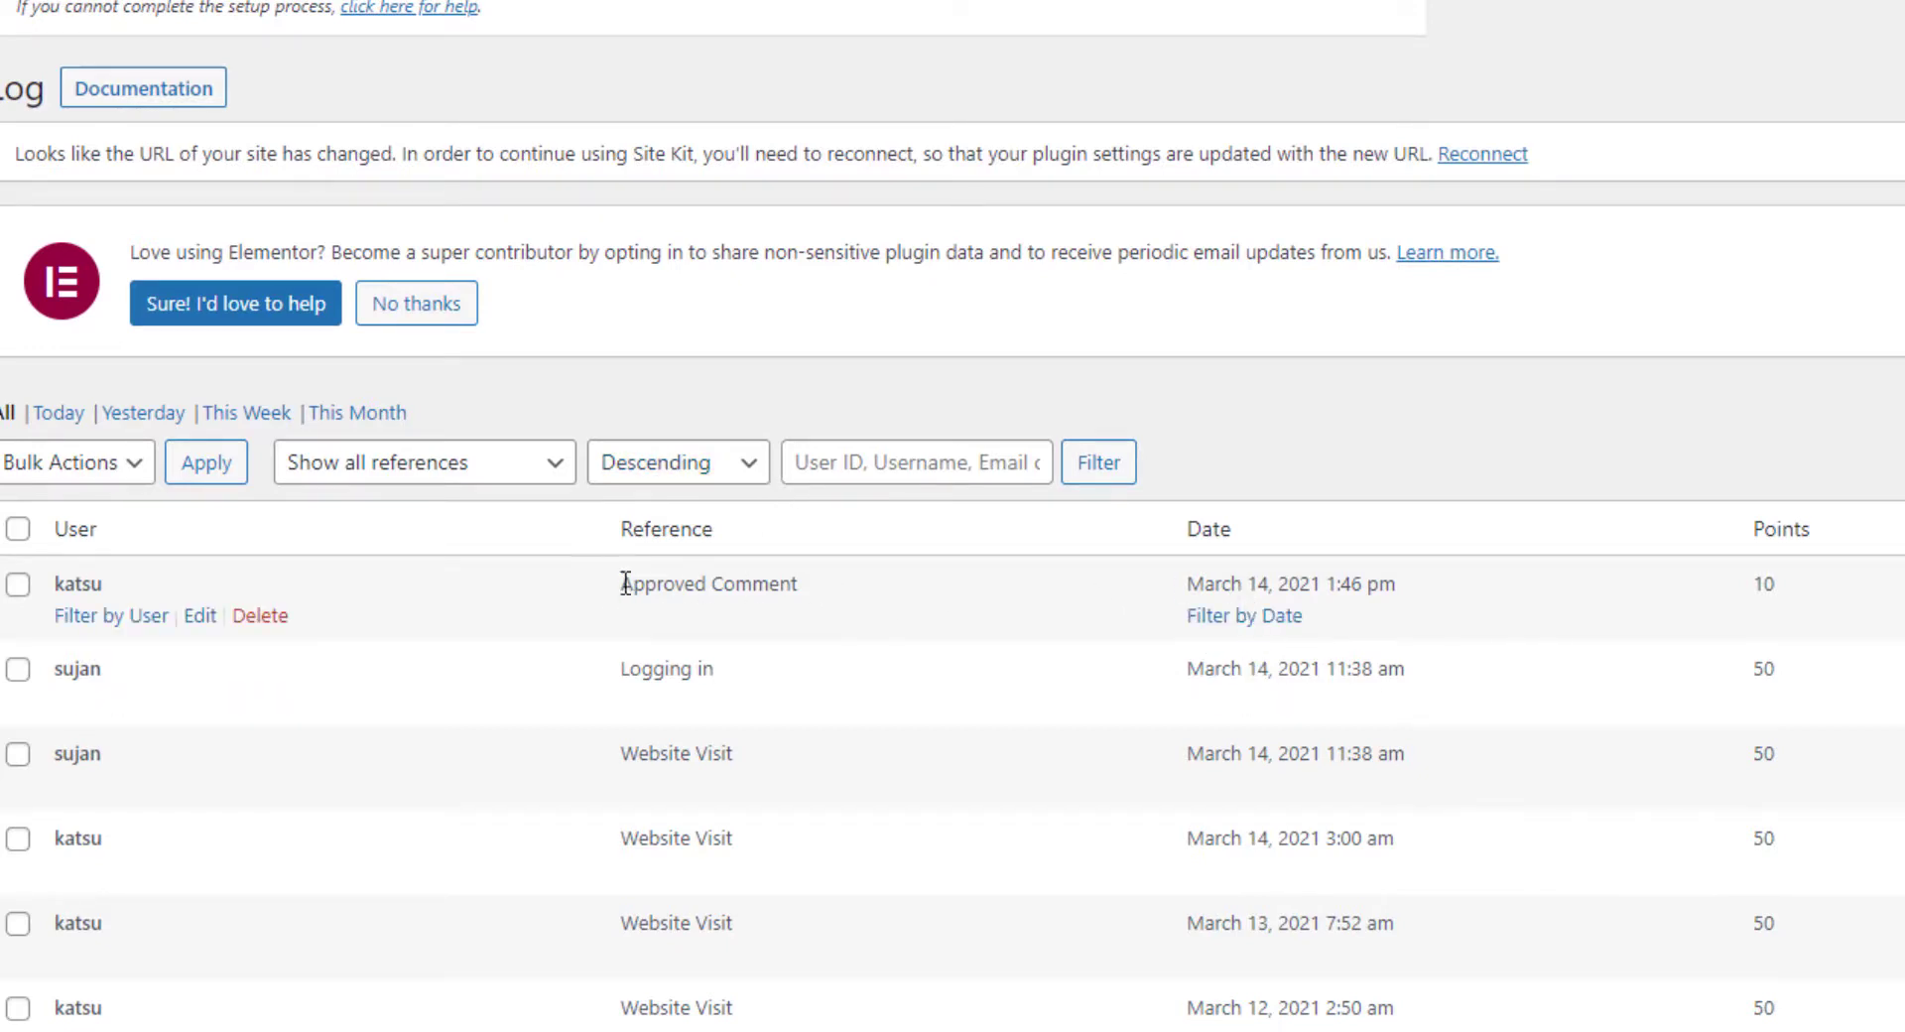
drag(625, 583, 794, 582)
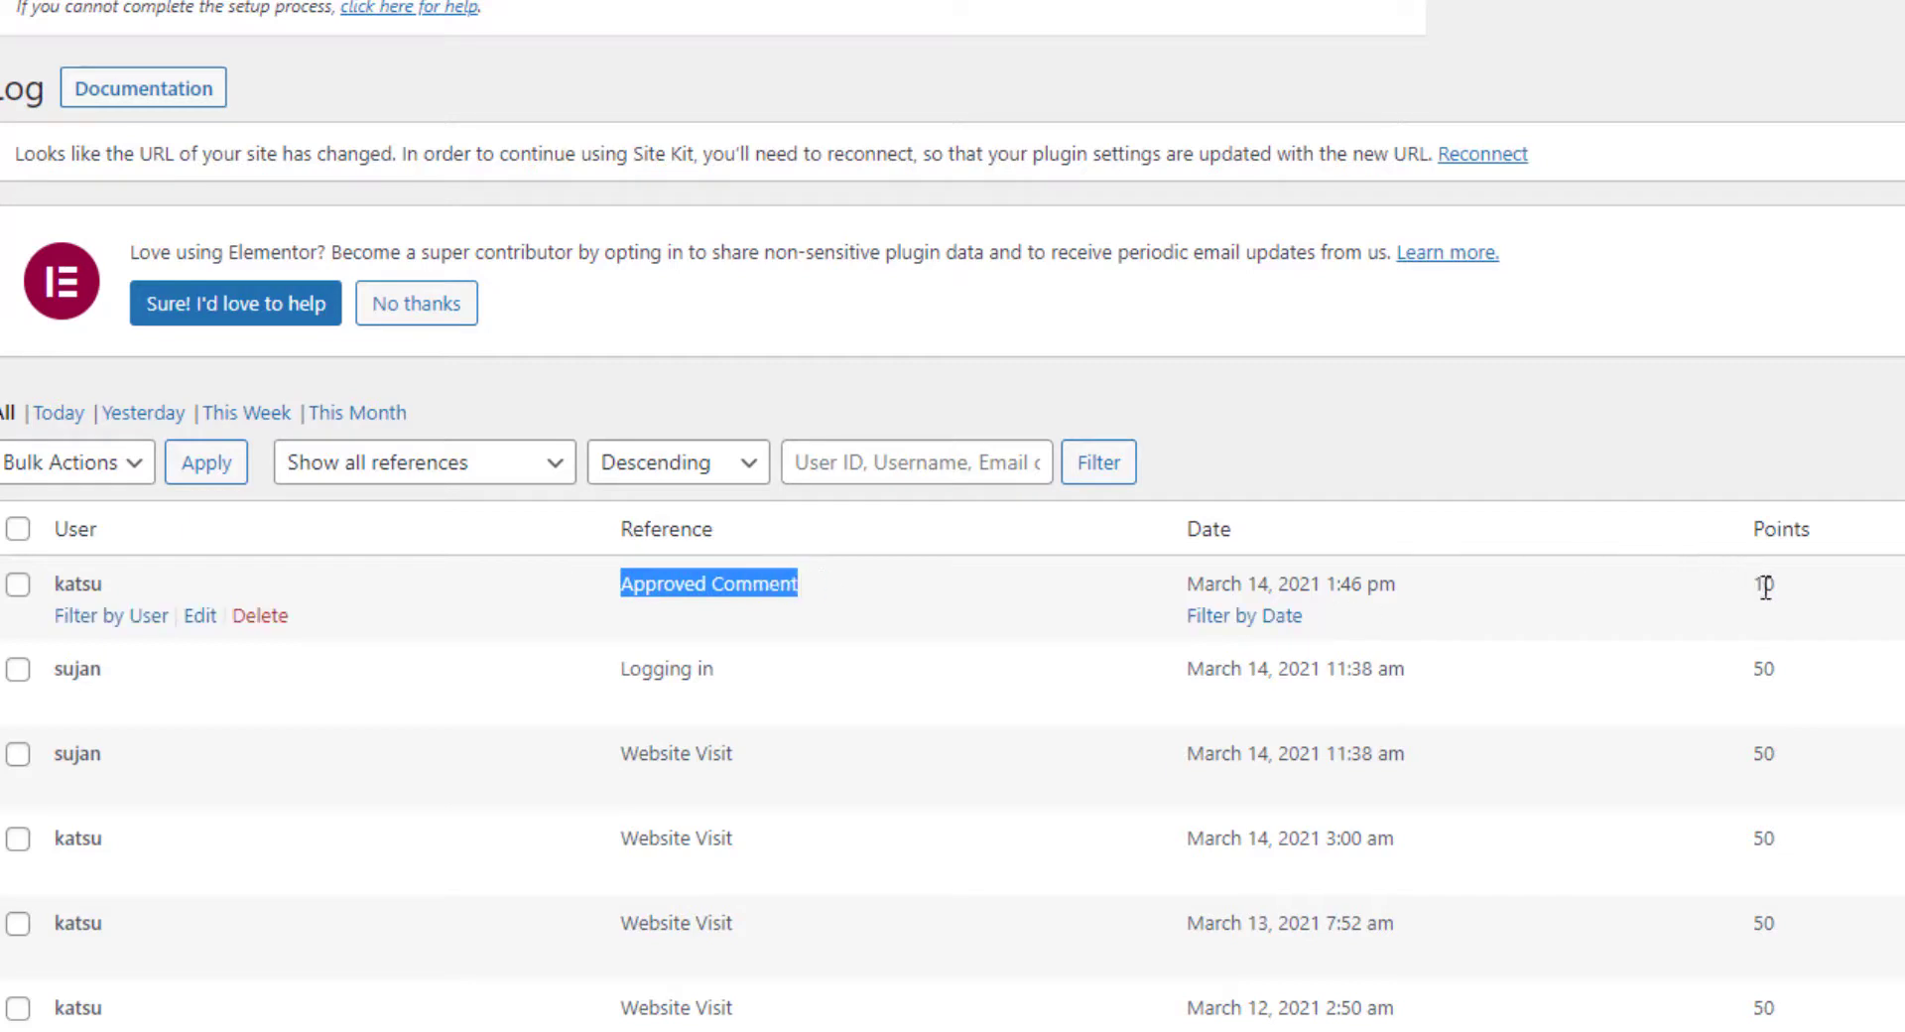
drag(1756, 586, 1794, 600)
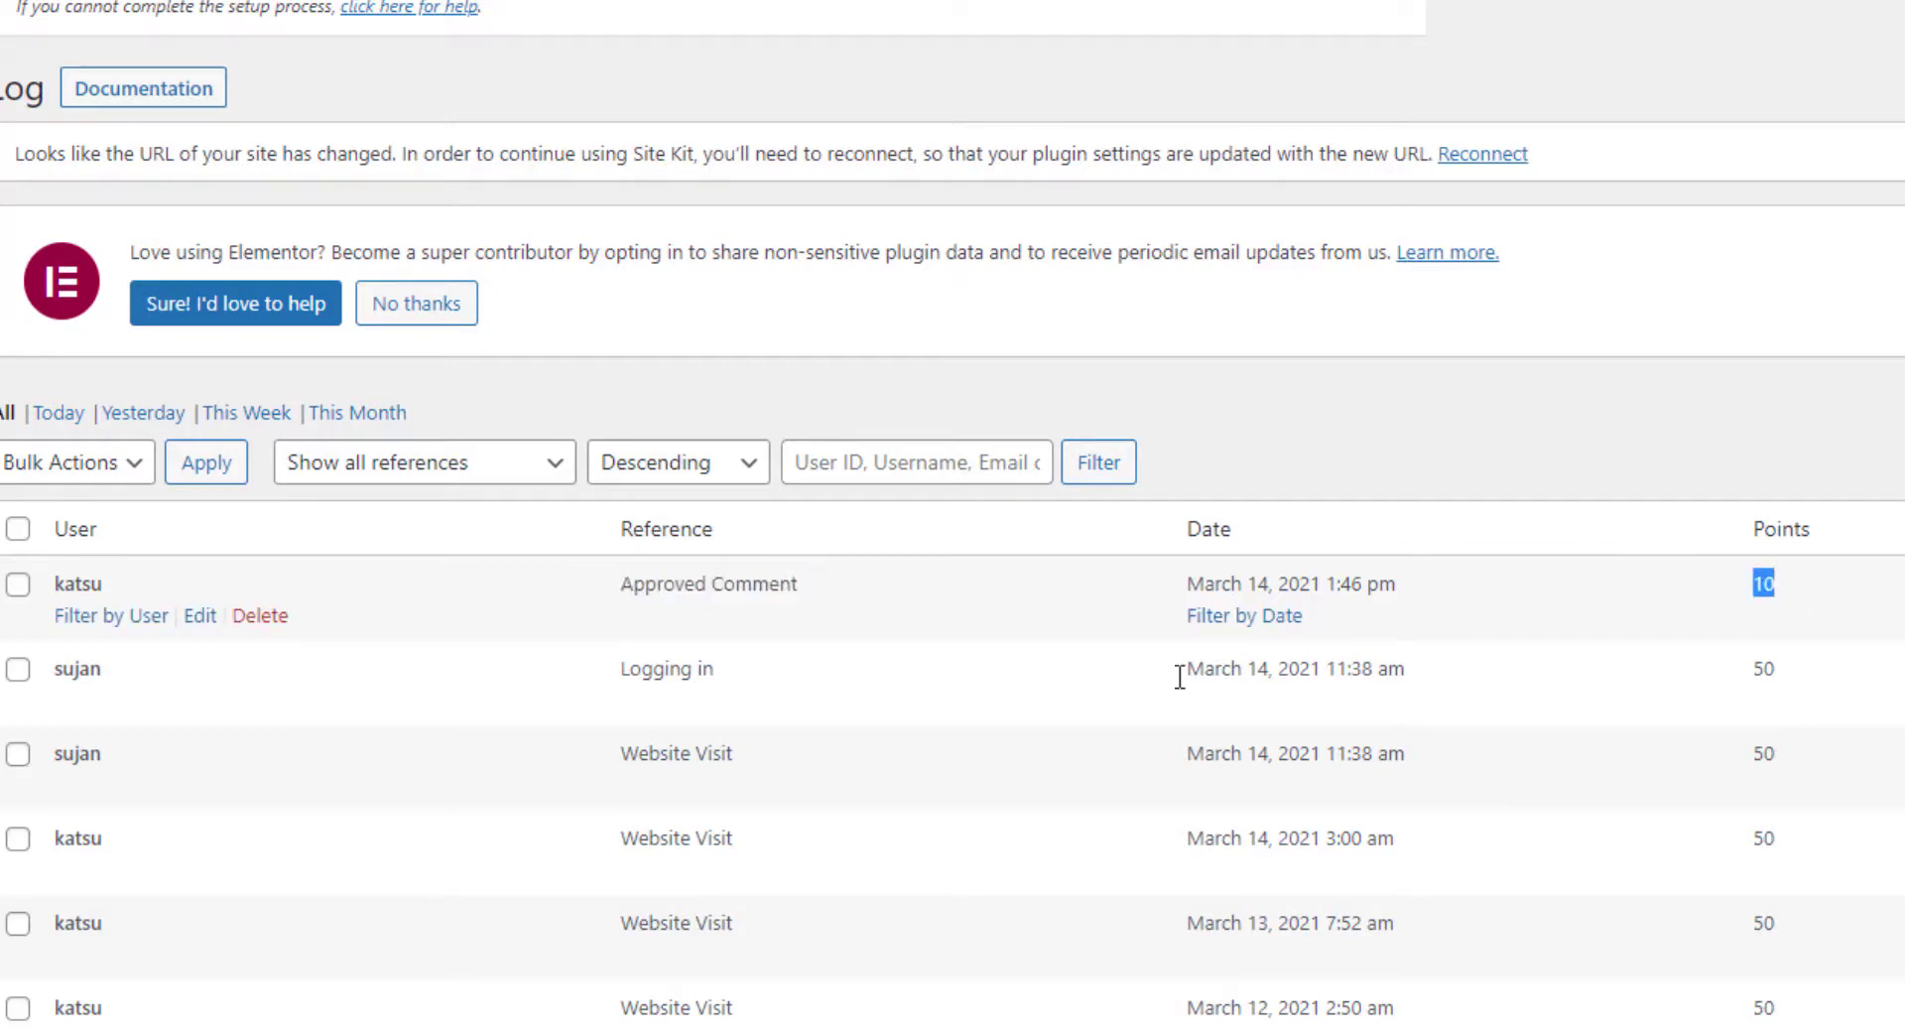
scroll(953, 516, down, 1)
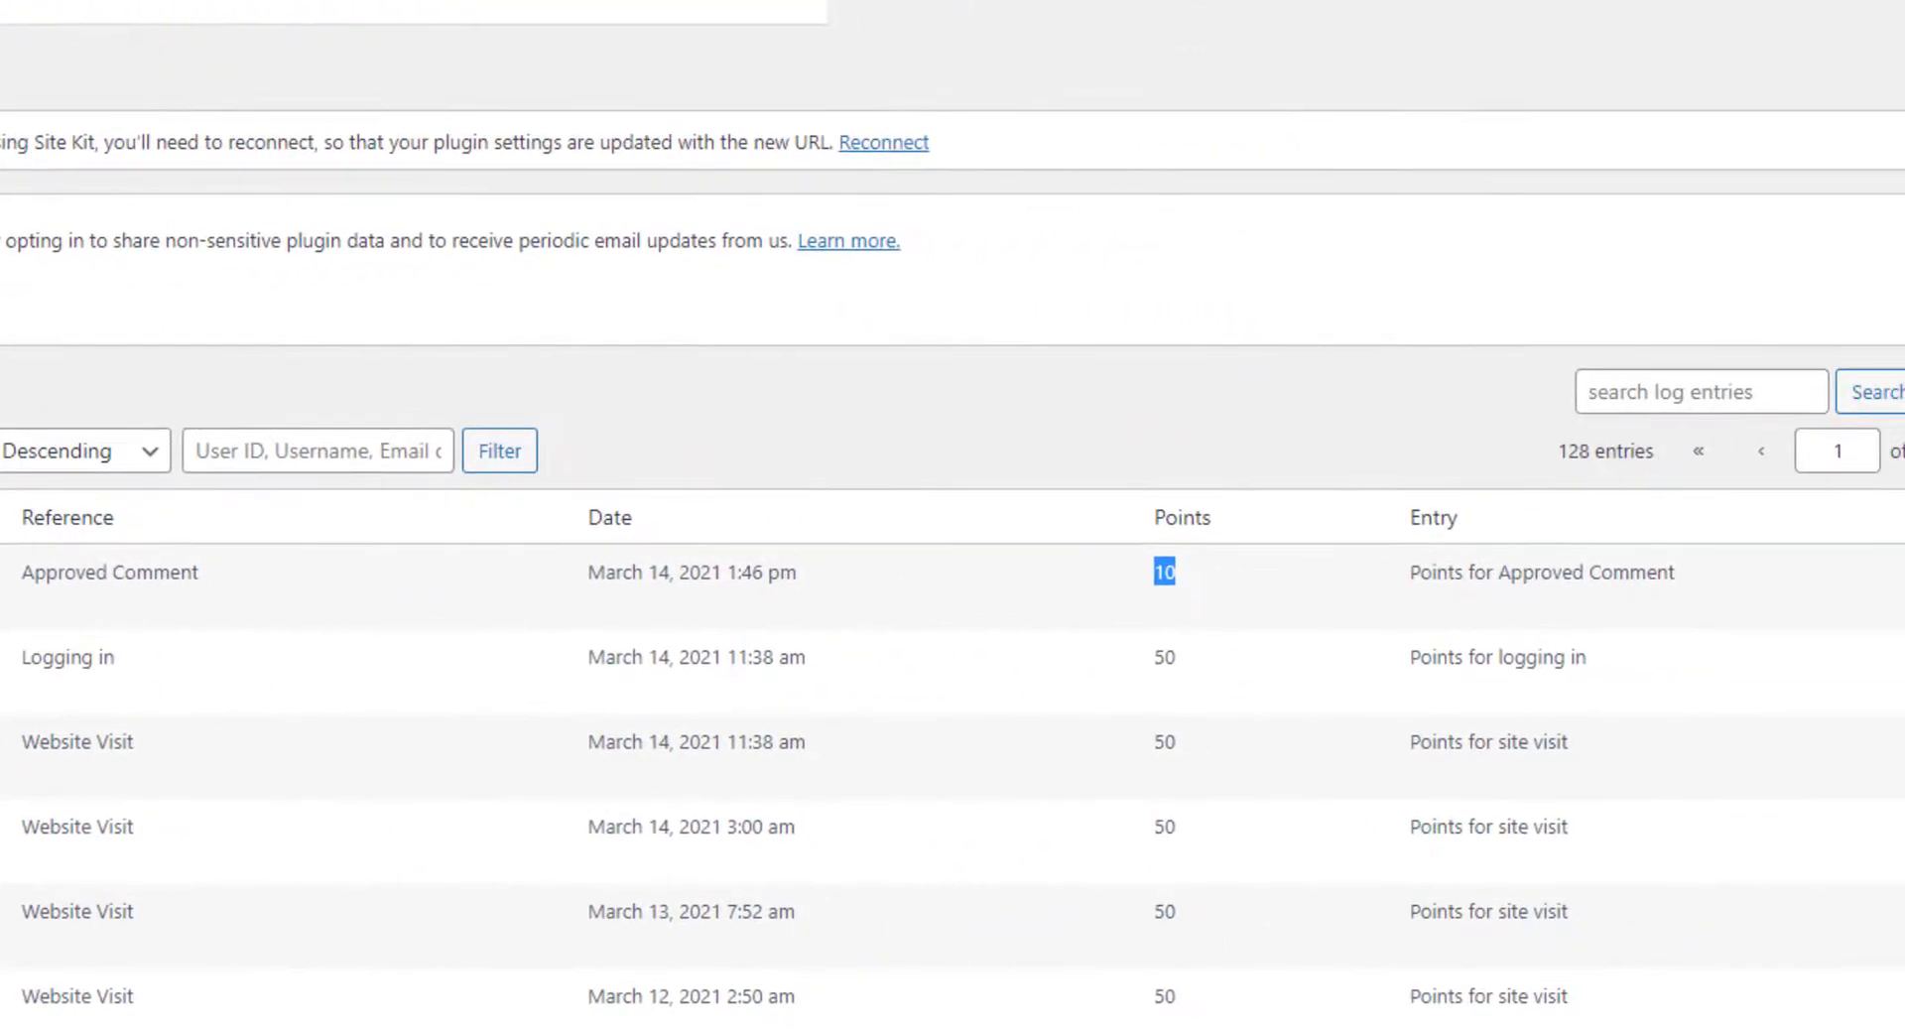
Move the "test" comment to the trash and check the Deleted Comment entry in the points log.
key(ctrl+Tab)
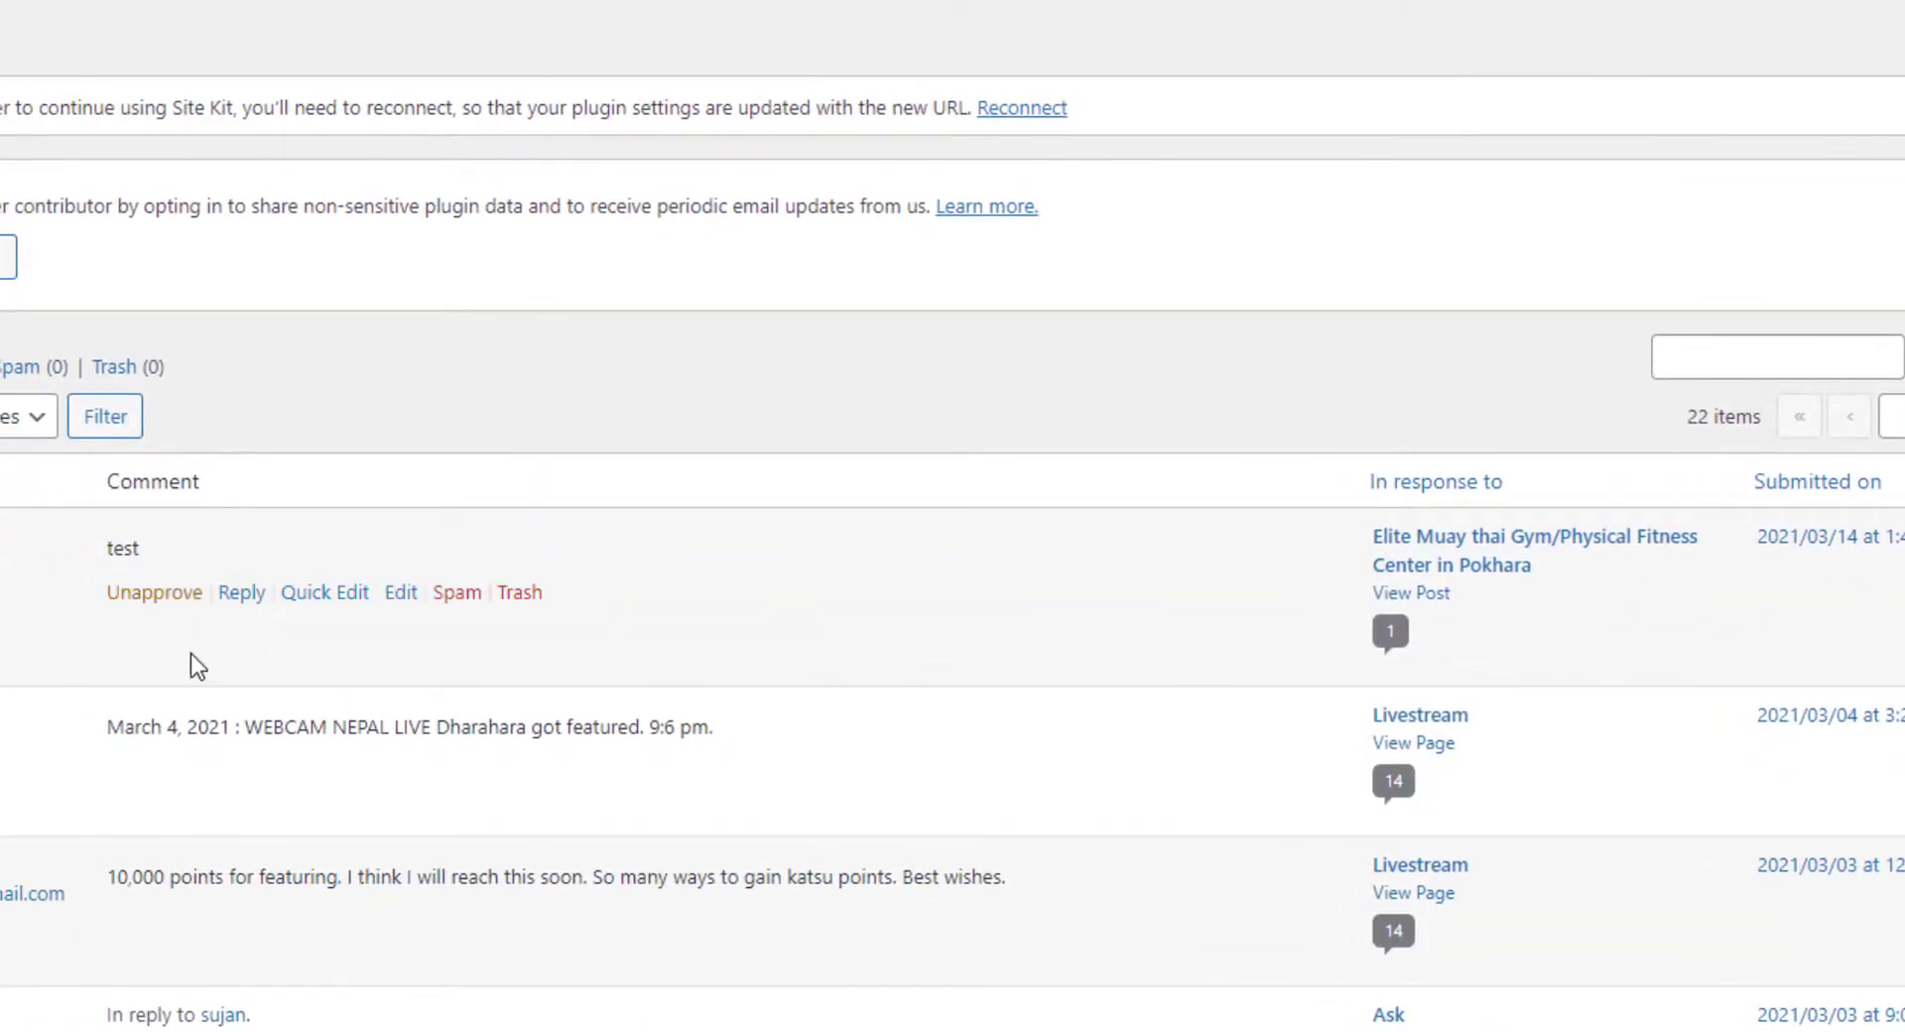
click(519, 595)
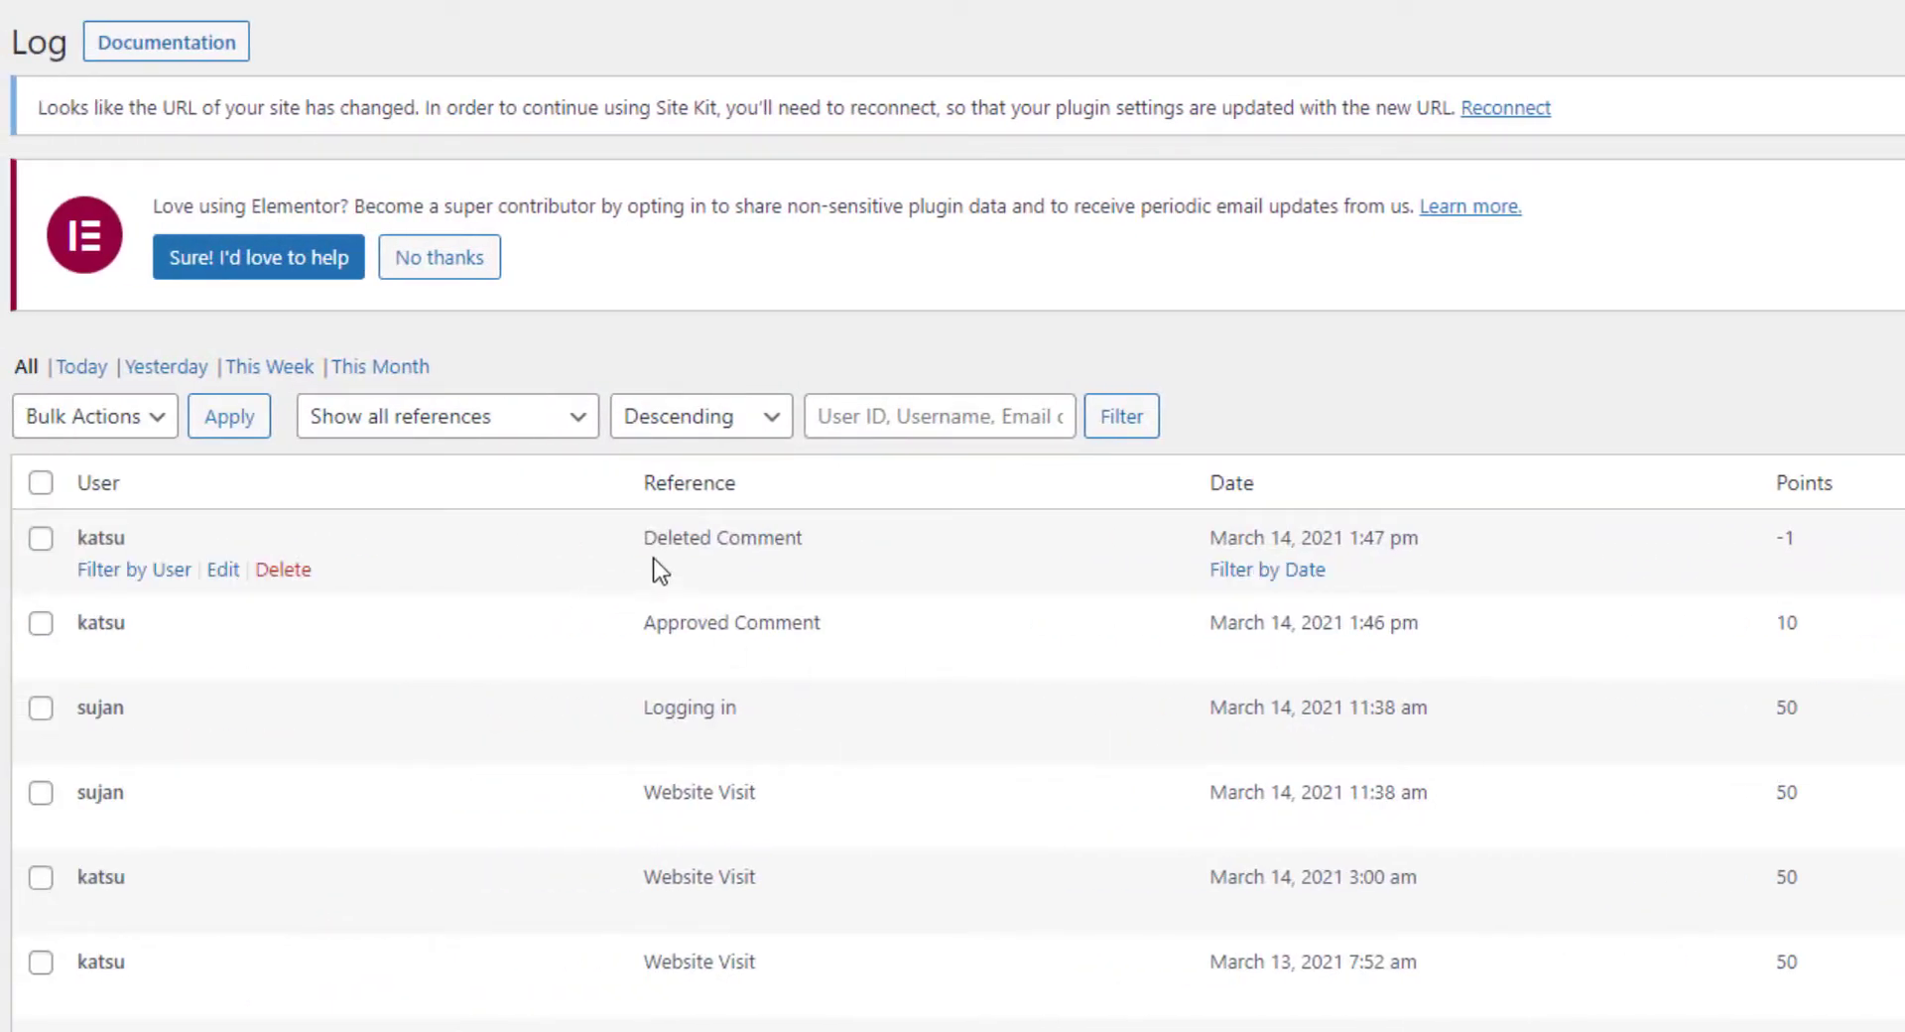
drag(647, 544, 807, 541)
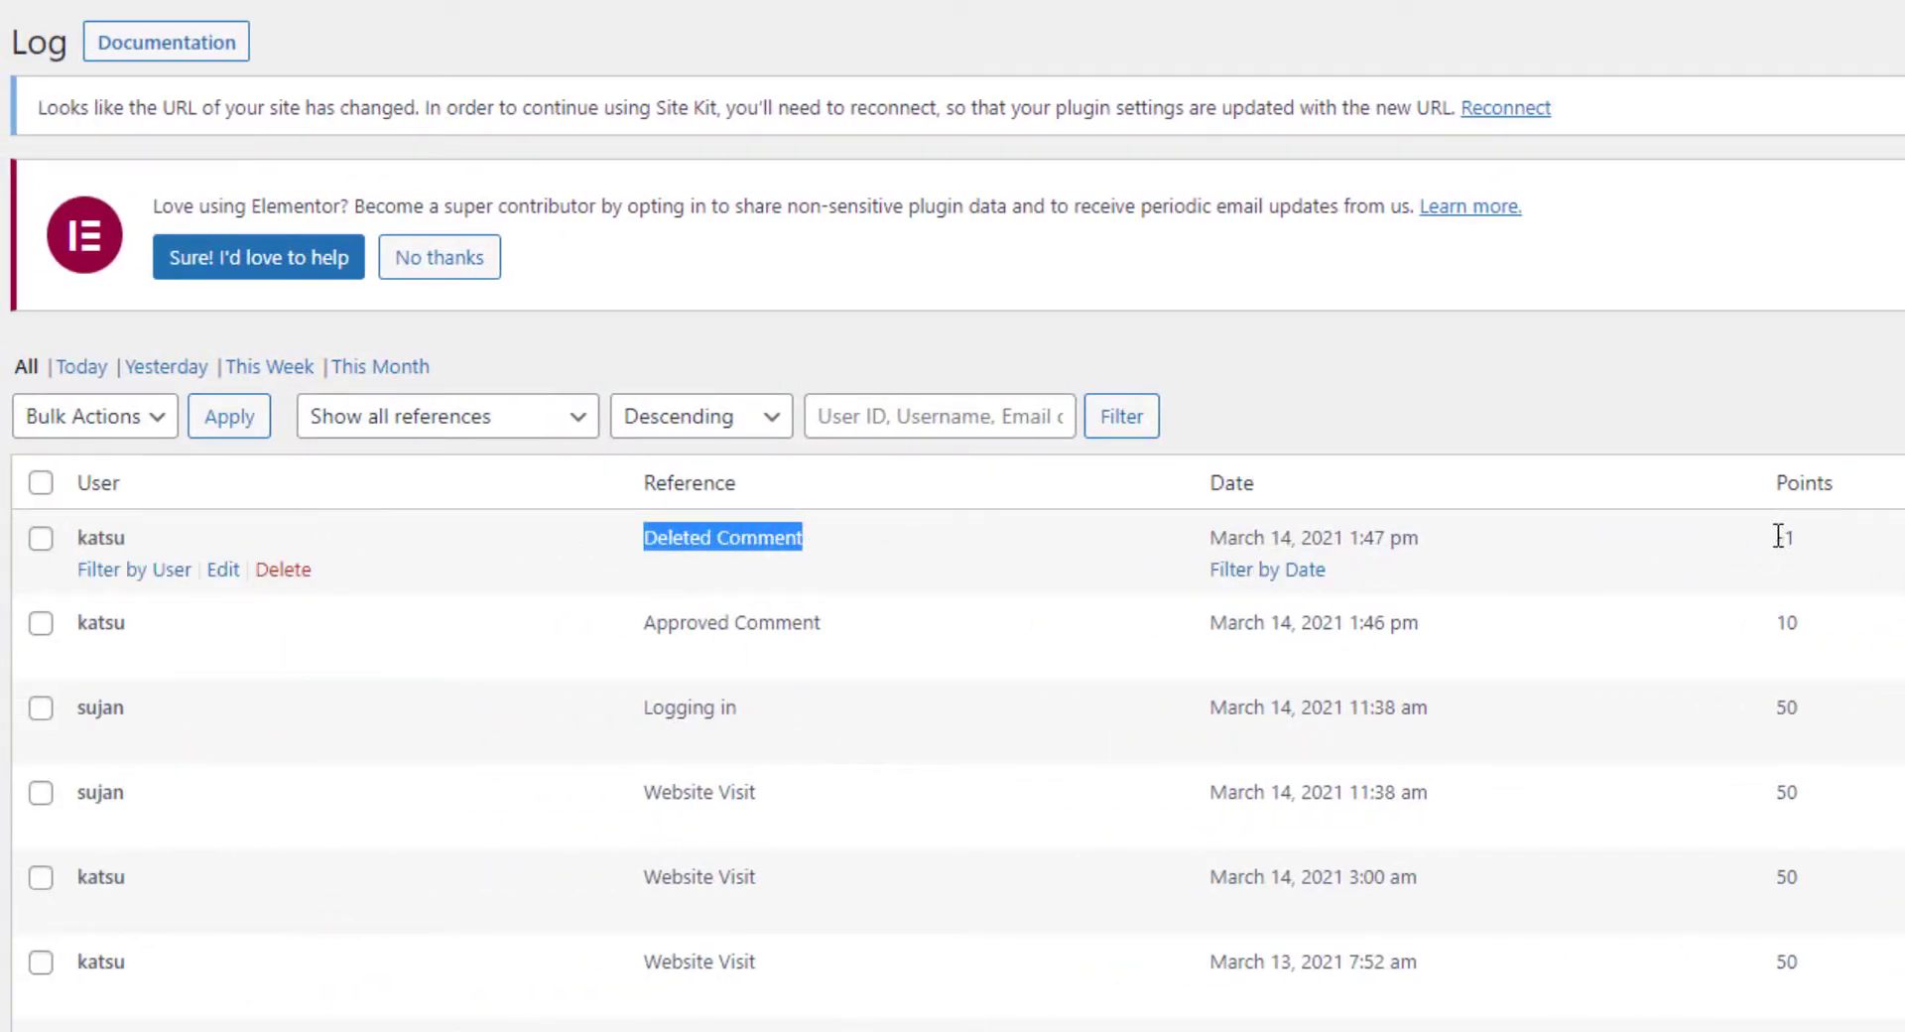
drag(1775, 536, 1808, 546)
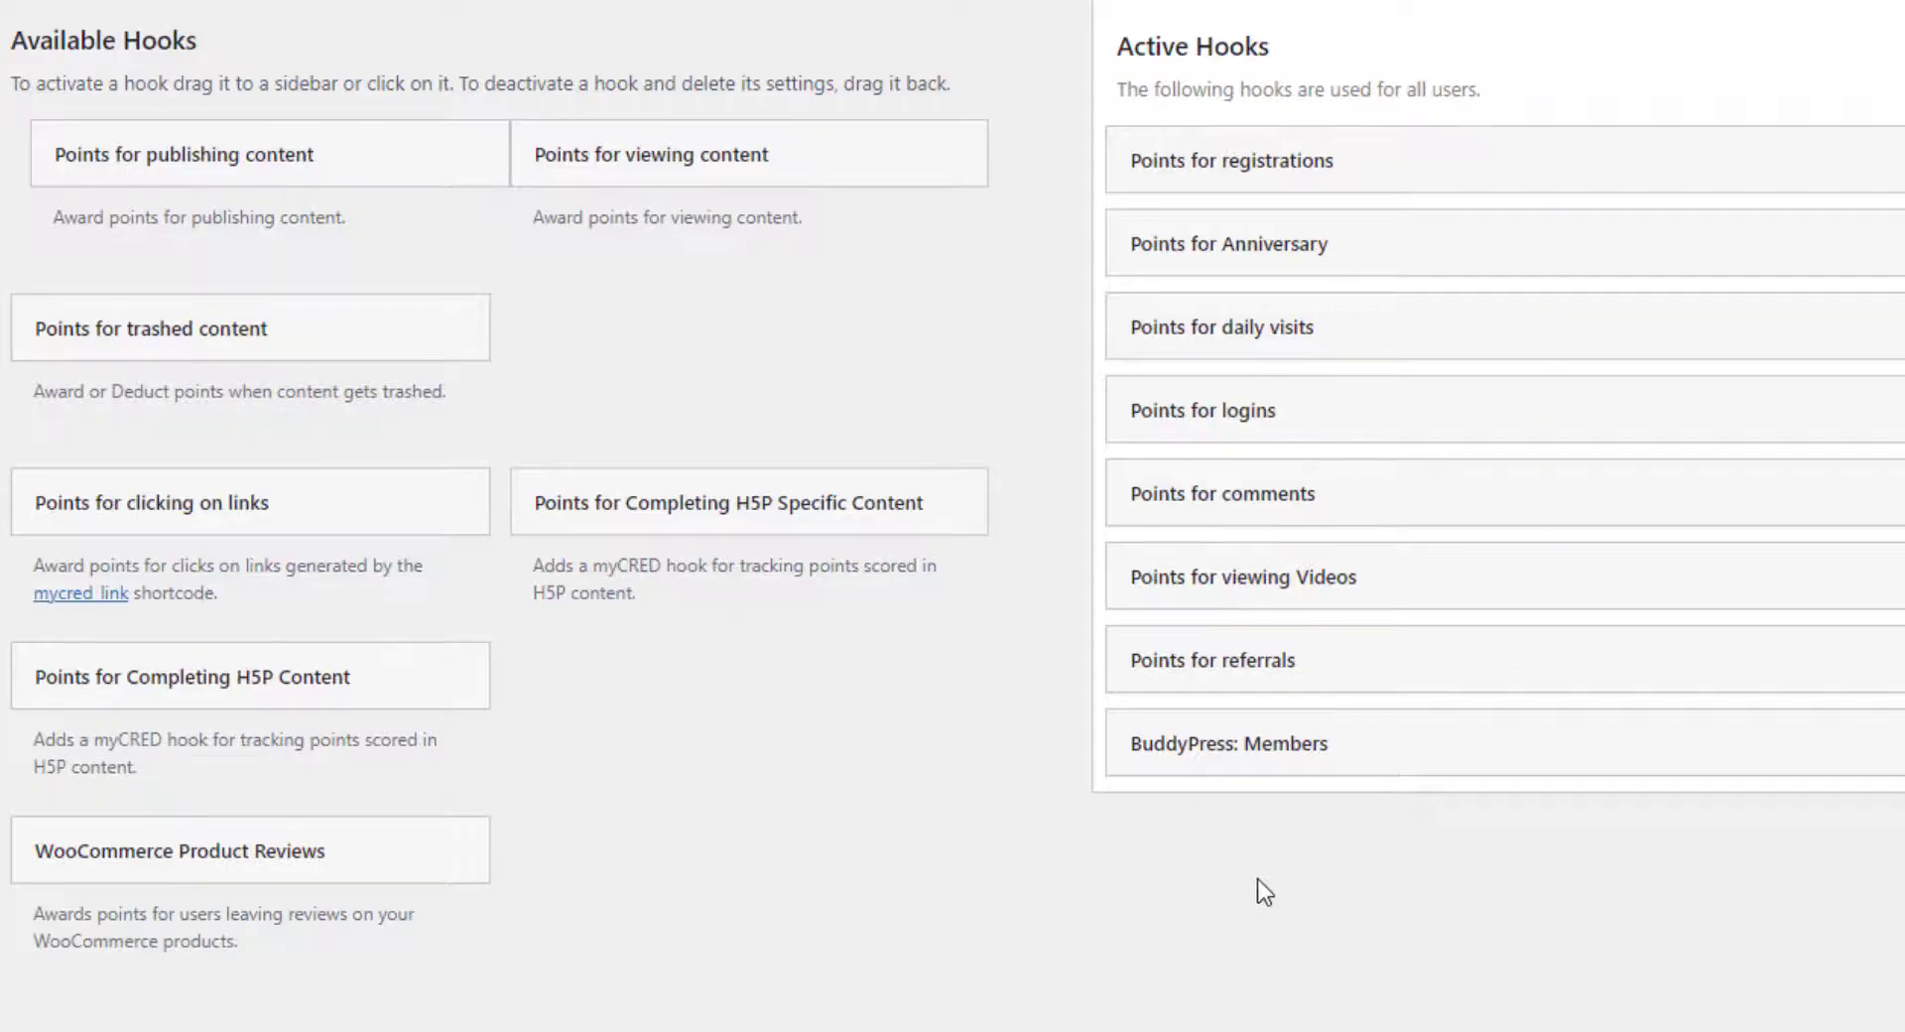
Expand the BuddyPress: Members hook and review its profile activity, avatar and cover upload point settings.
click(1267, 746)
scroll(1268, 749, down, 3)
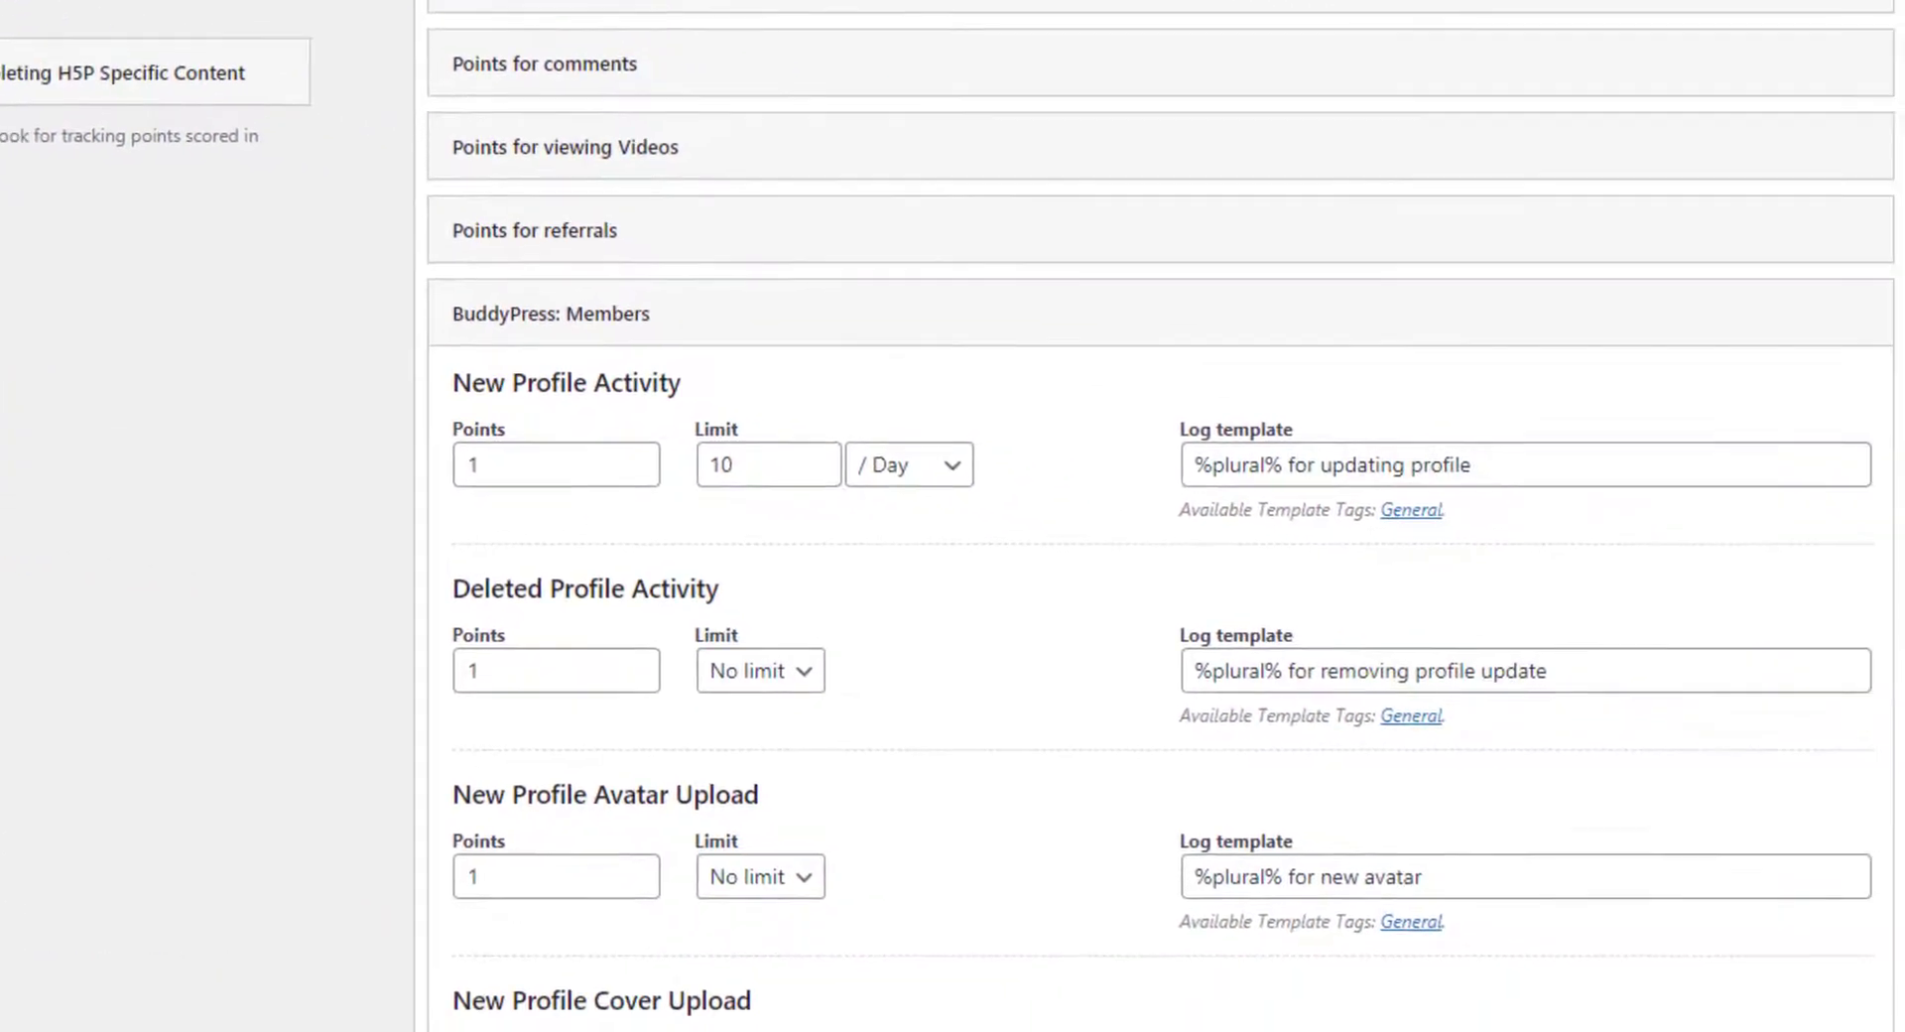
scroll(1159, 515, down, 1)
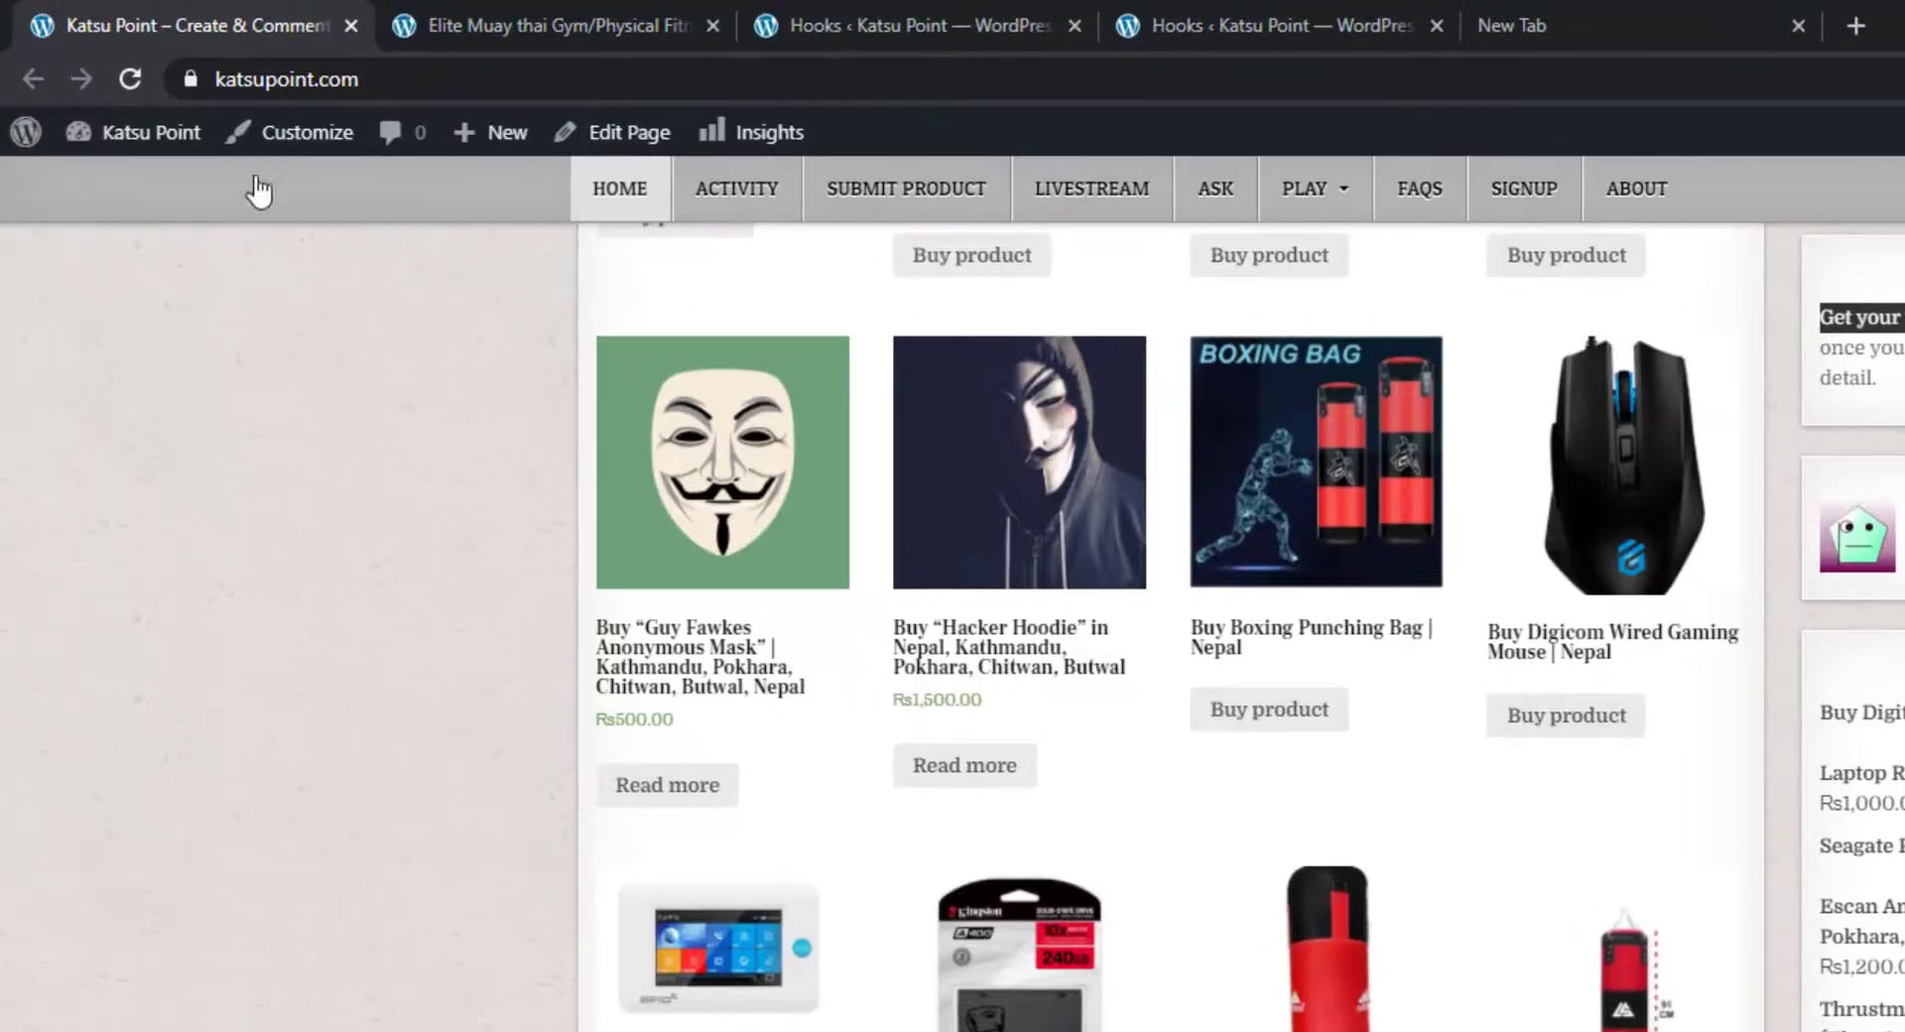
Open the site's Activity page and look through the members' posted updates.
click(721, 205)
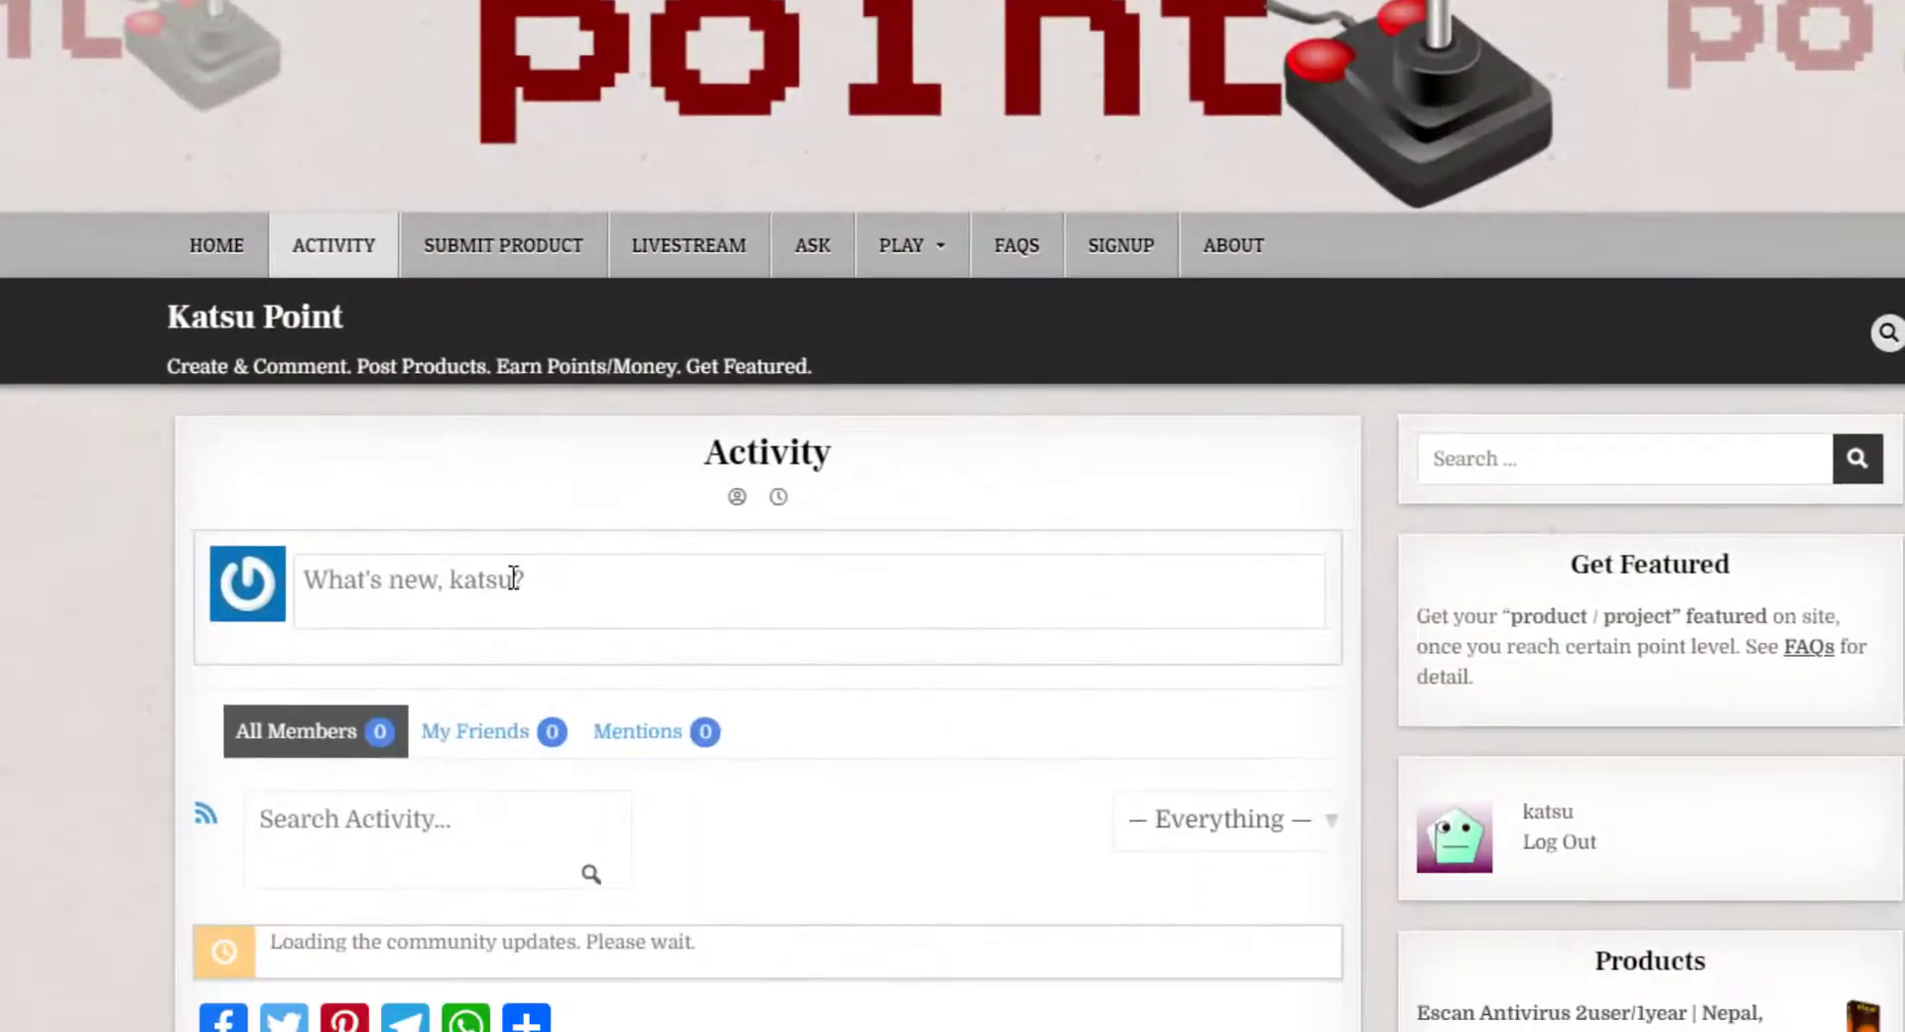
scroll(953, 516, down, 10)
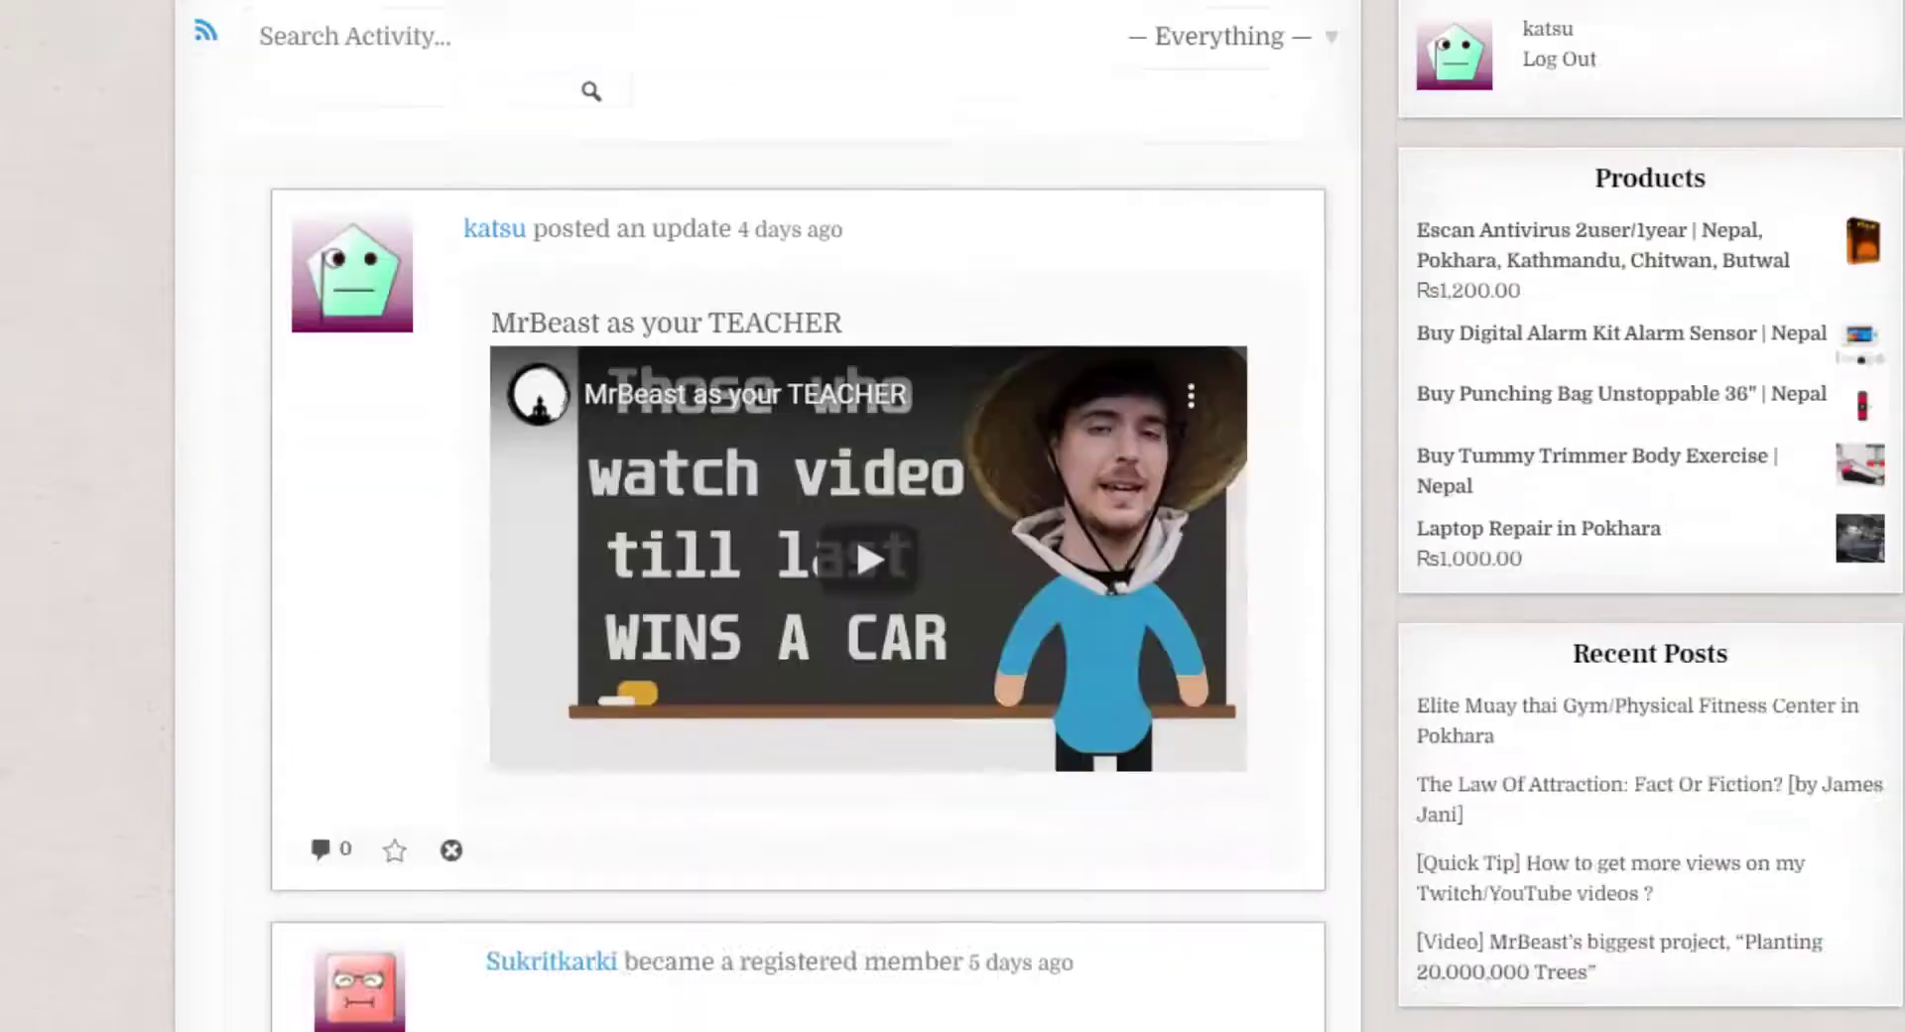
scroll(797, 516, down, 9)
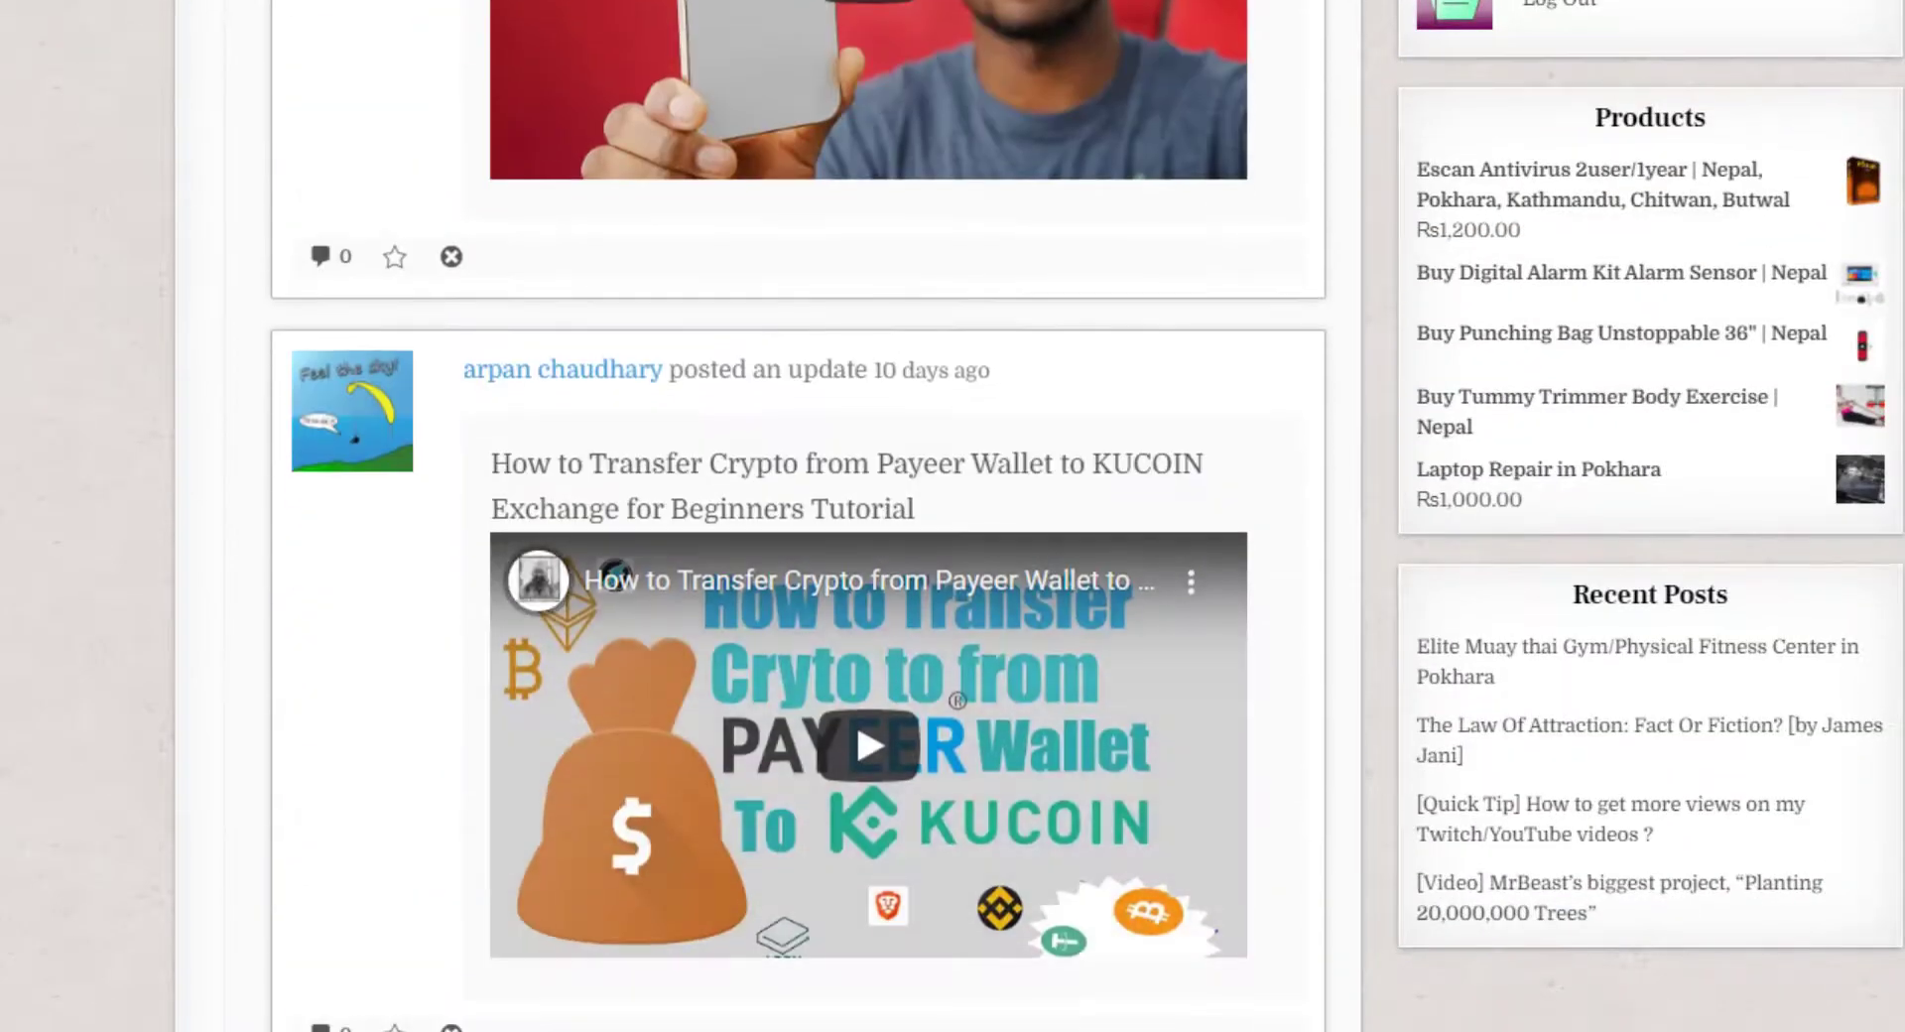
Review the New Profile Activity points and daily limit alongside the update box on the site's Activity page.
scroll(797, 516, up, 13)
scroll(797, 516, up, 15)
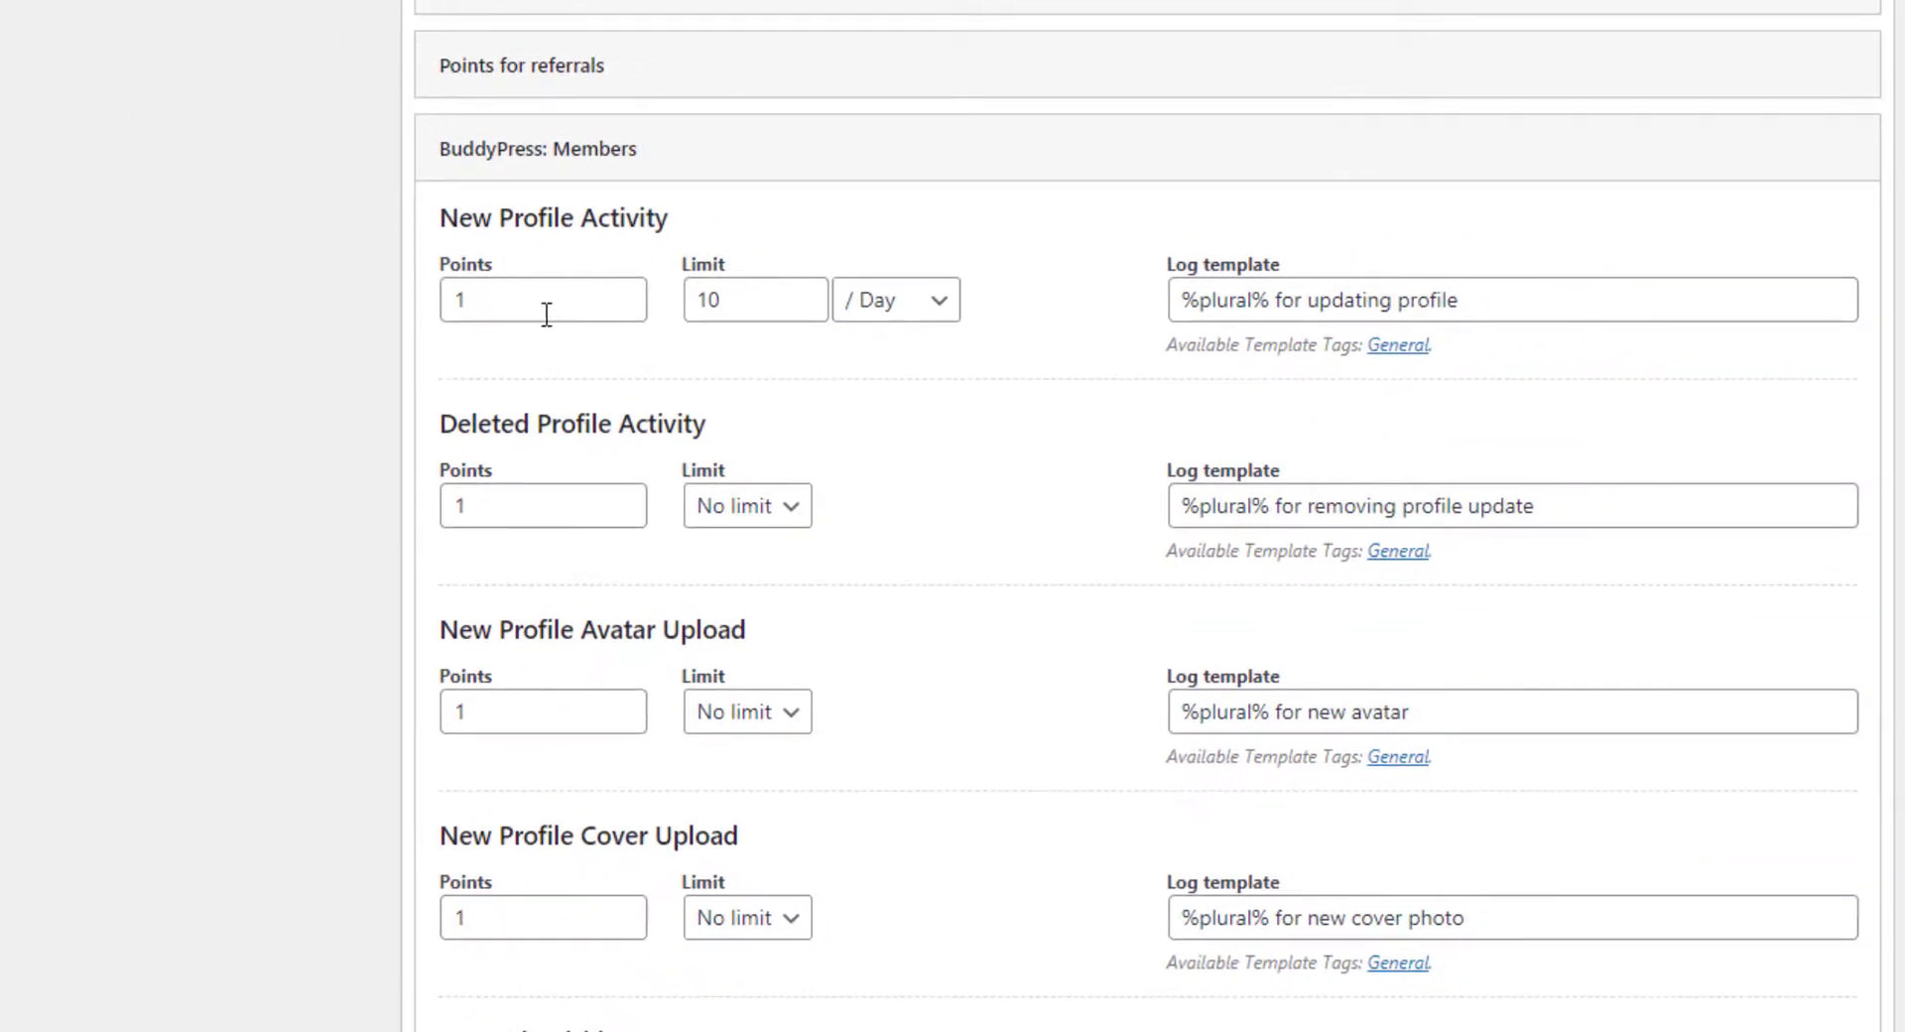
drag(522, 309, 432, 307)
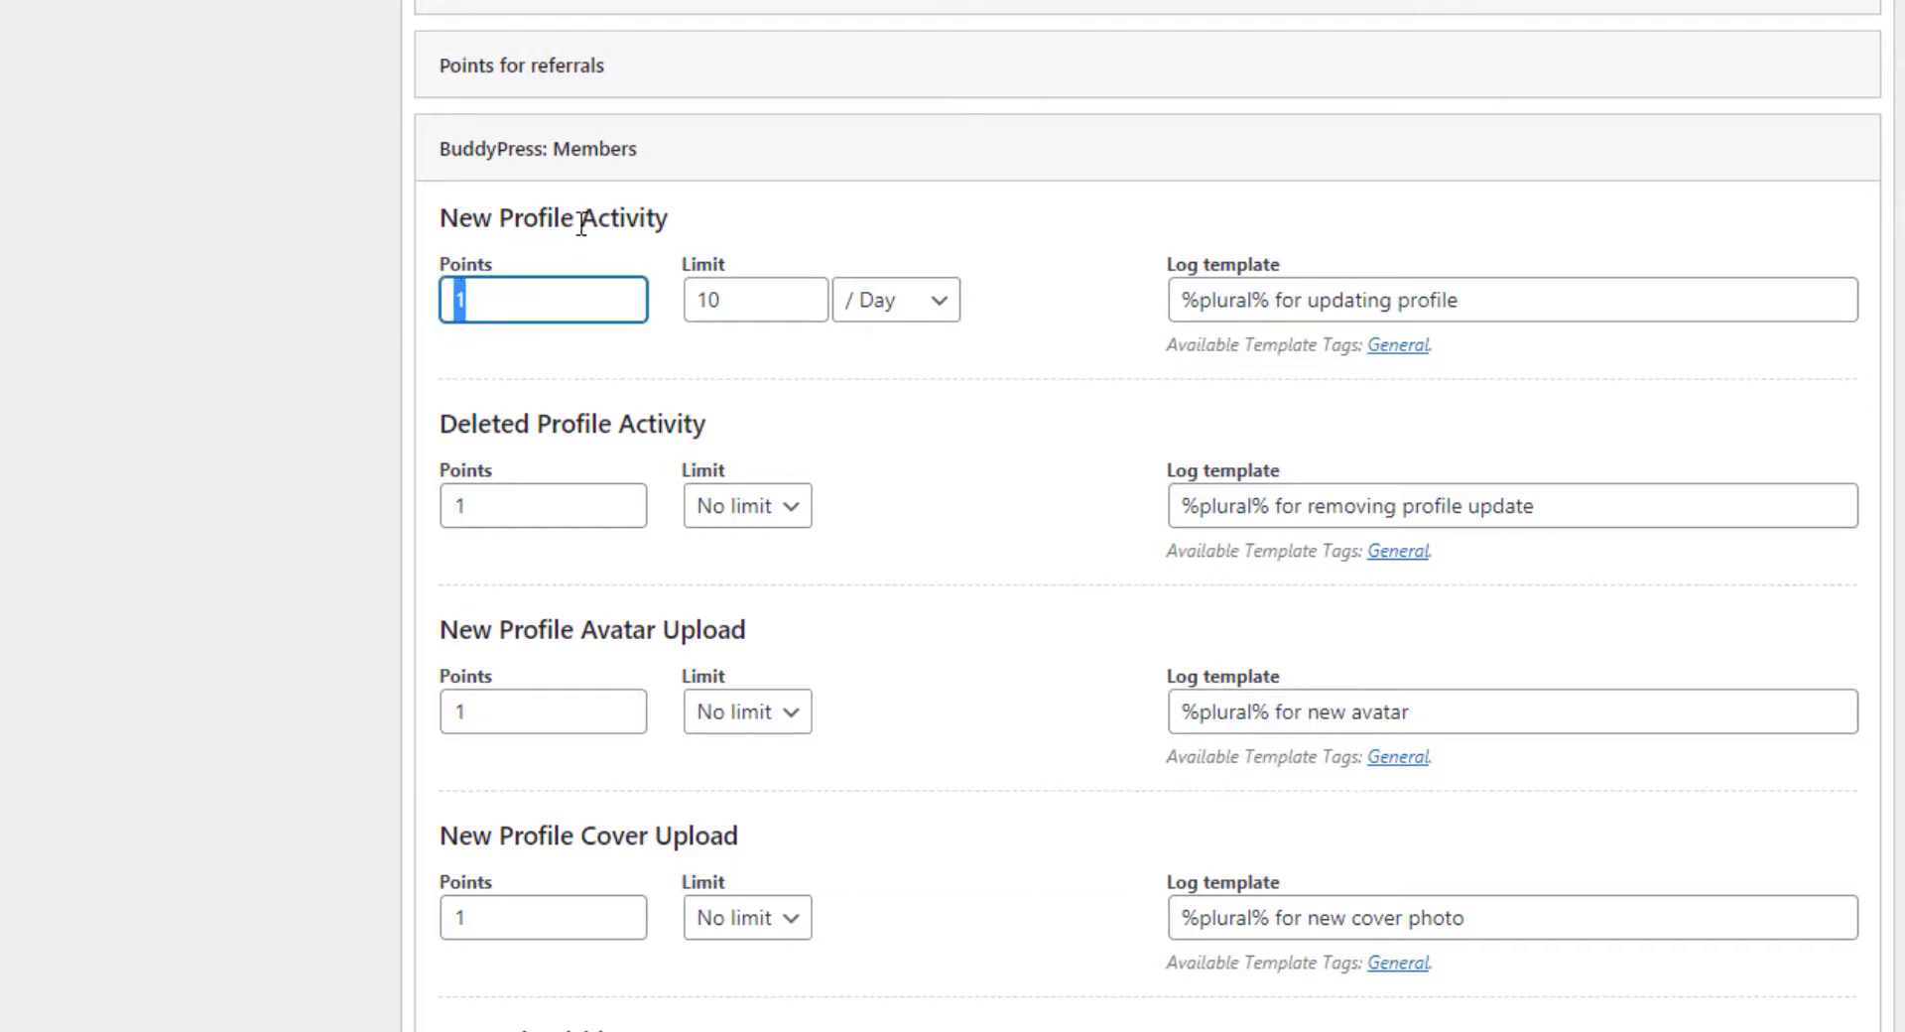
drag(578, 222, 754, 228)
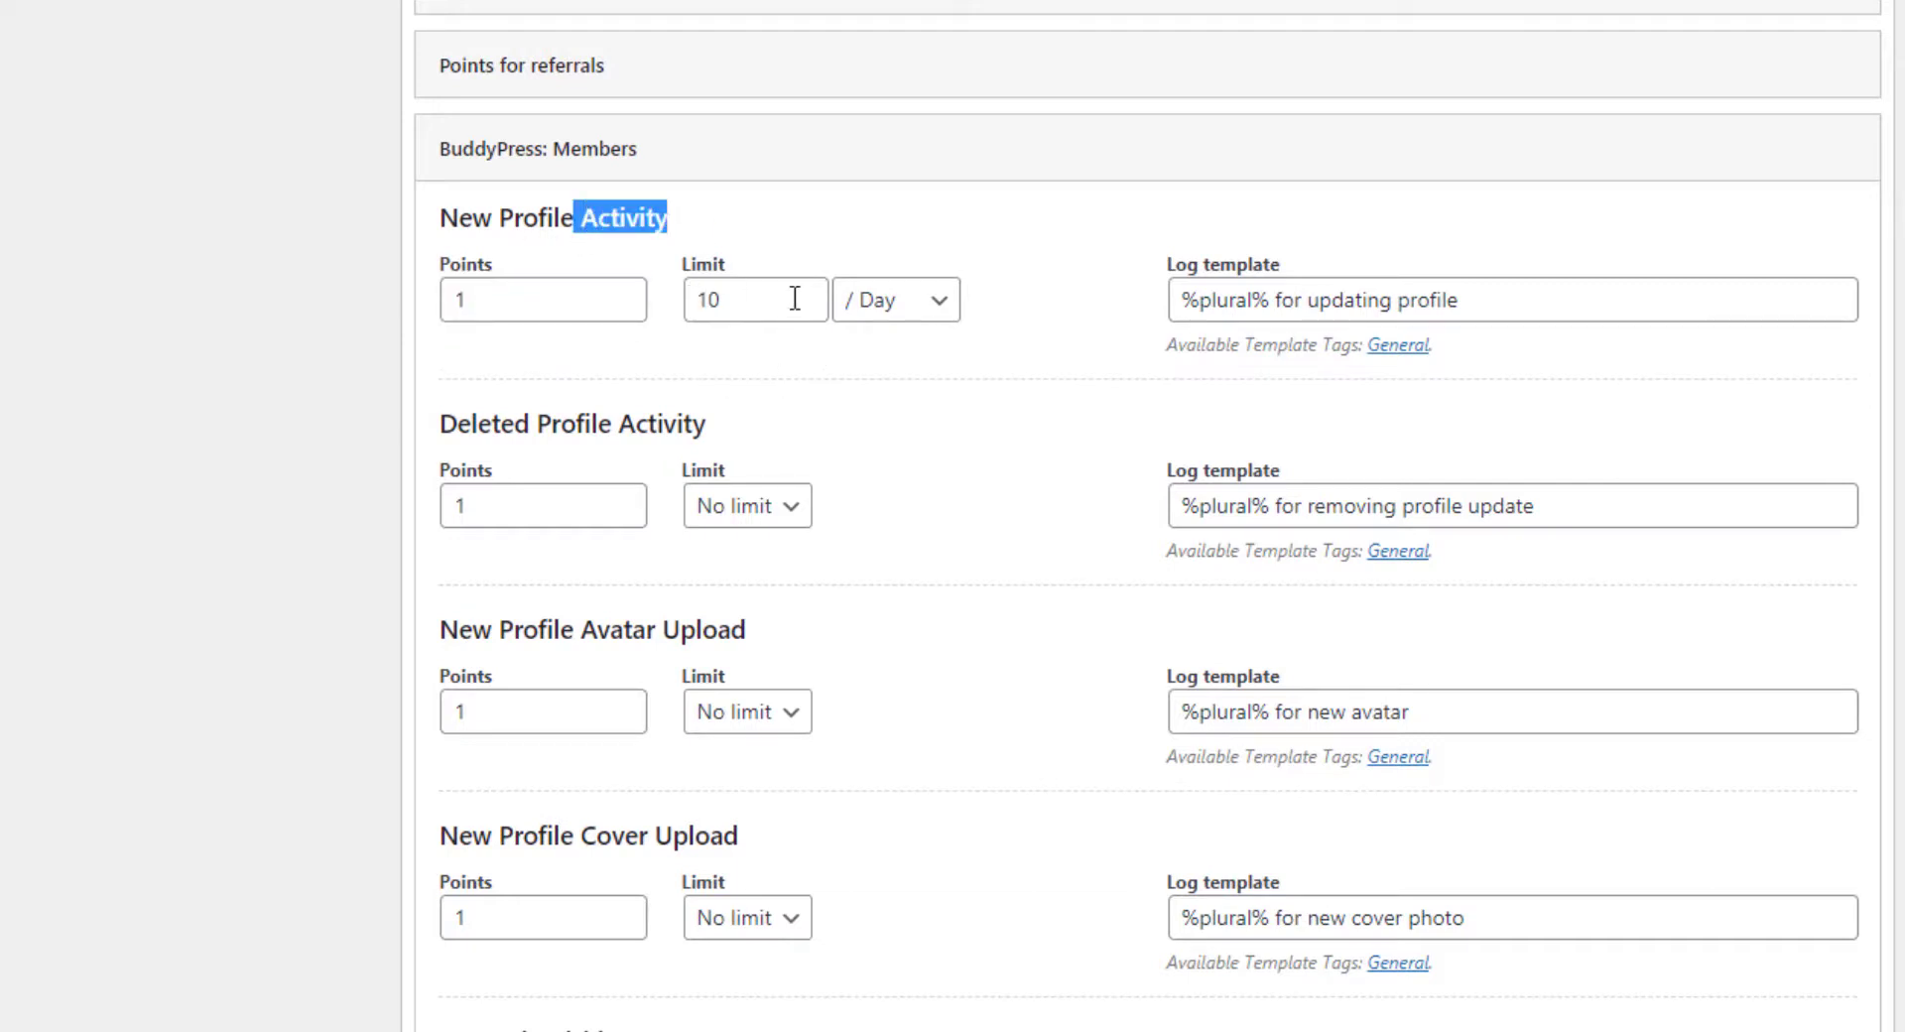
drag(795, 298, 629, 292)
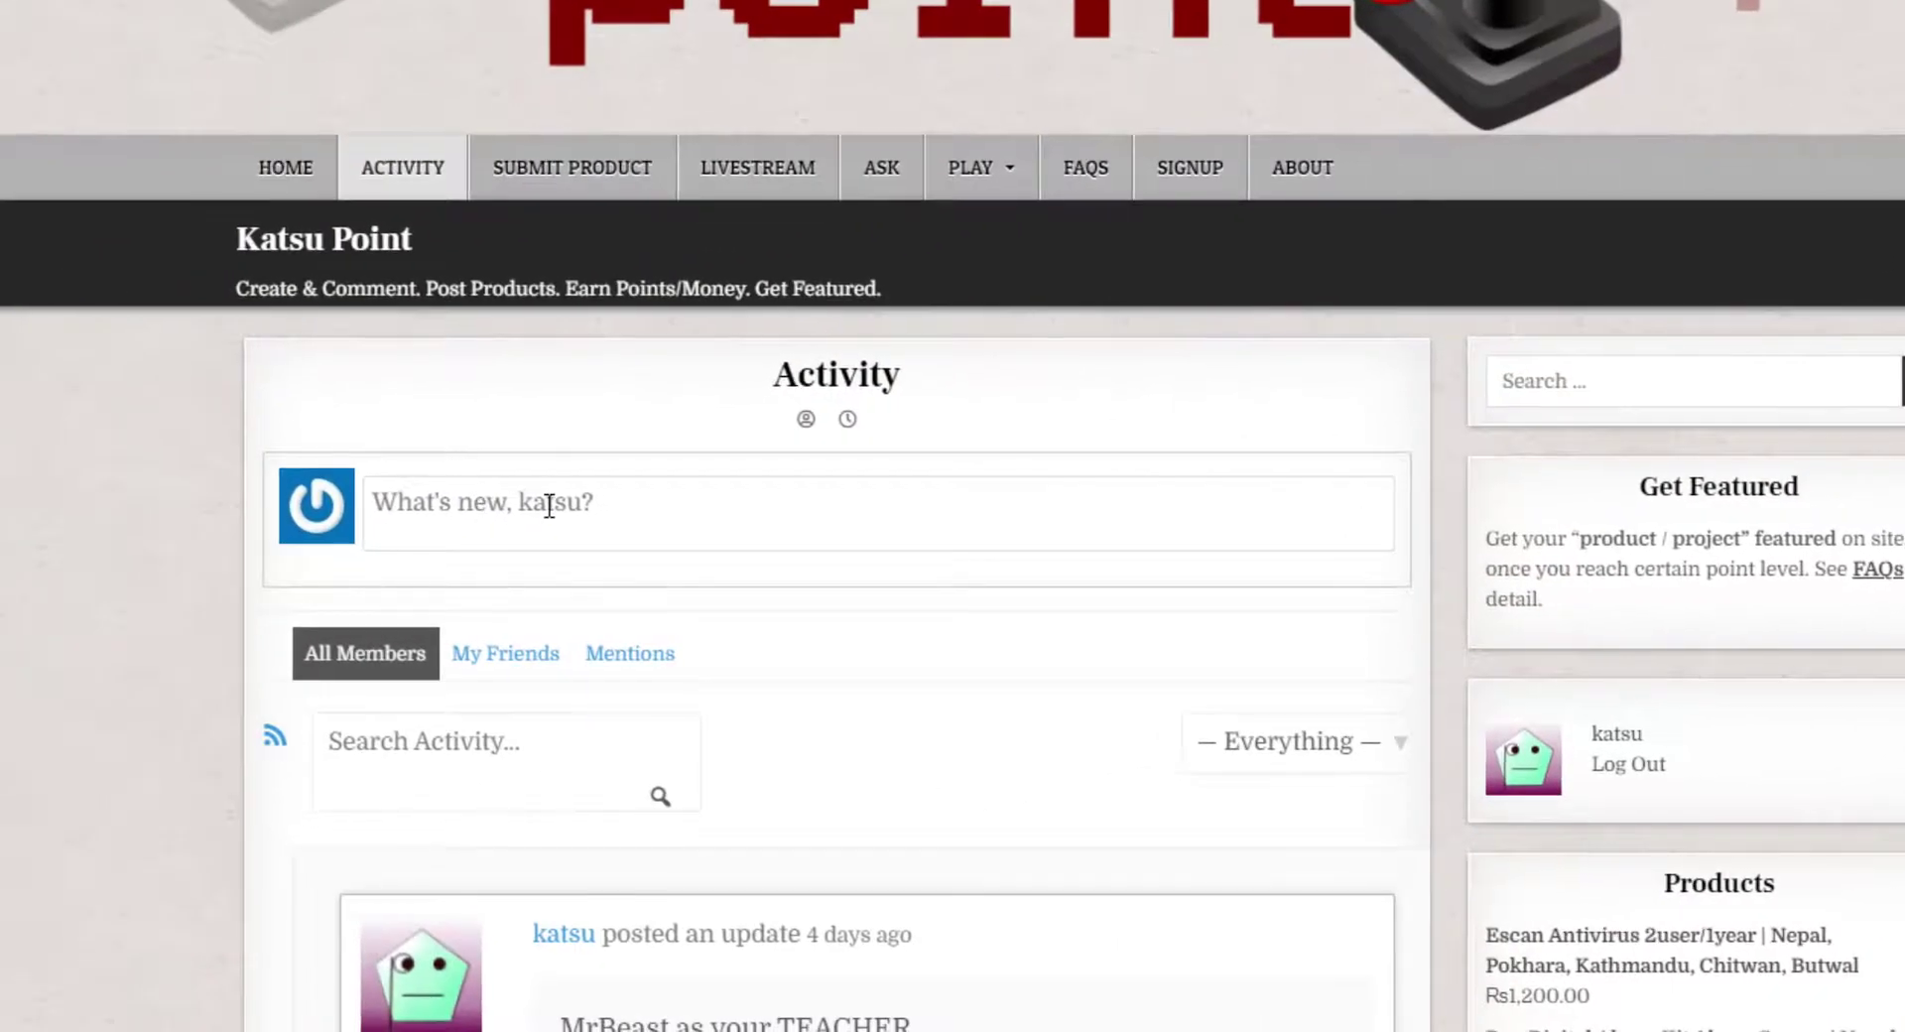
click(549, 506)
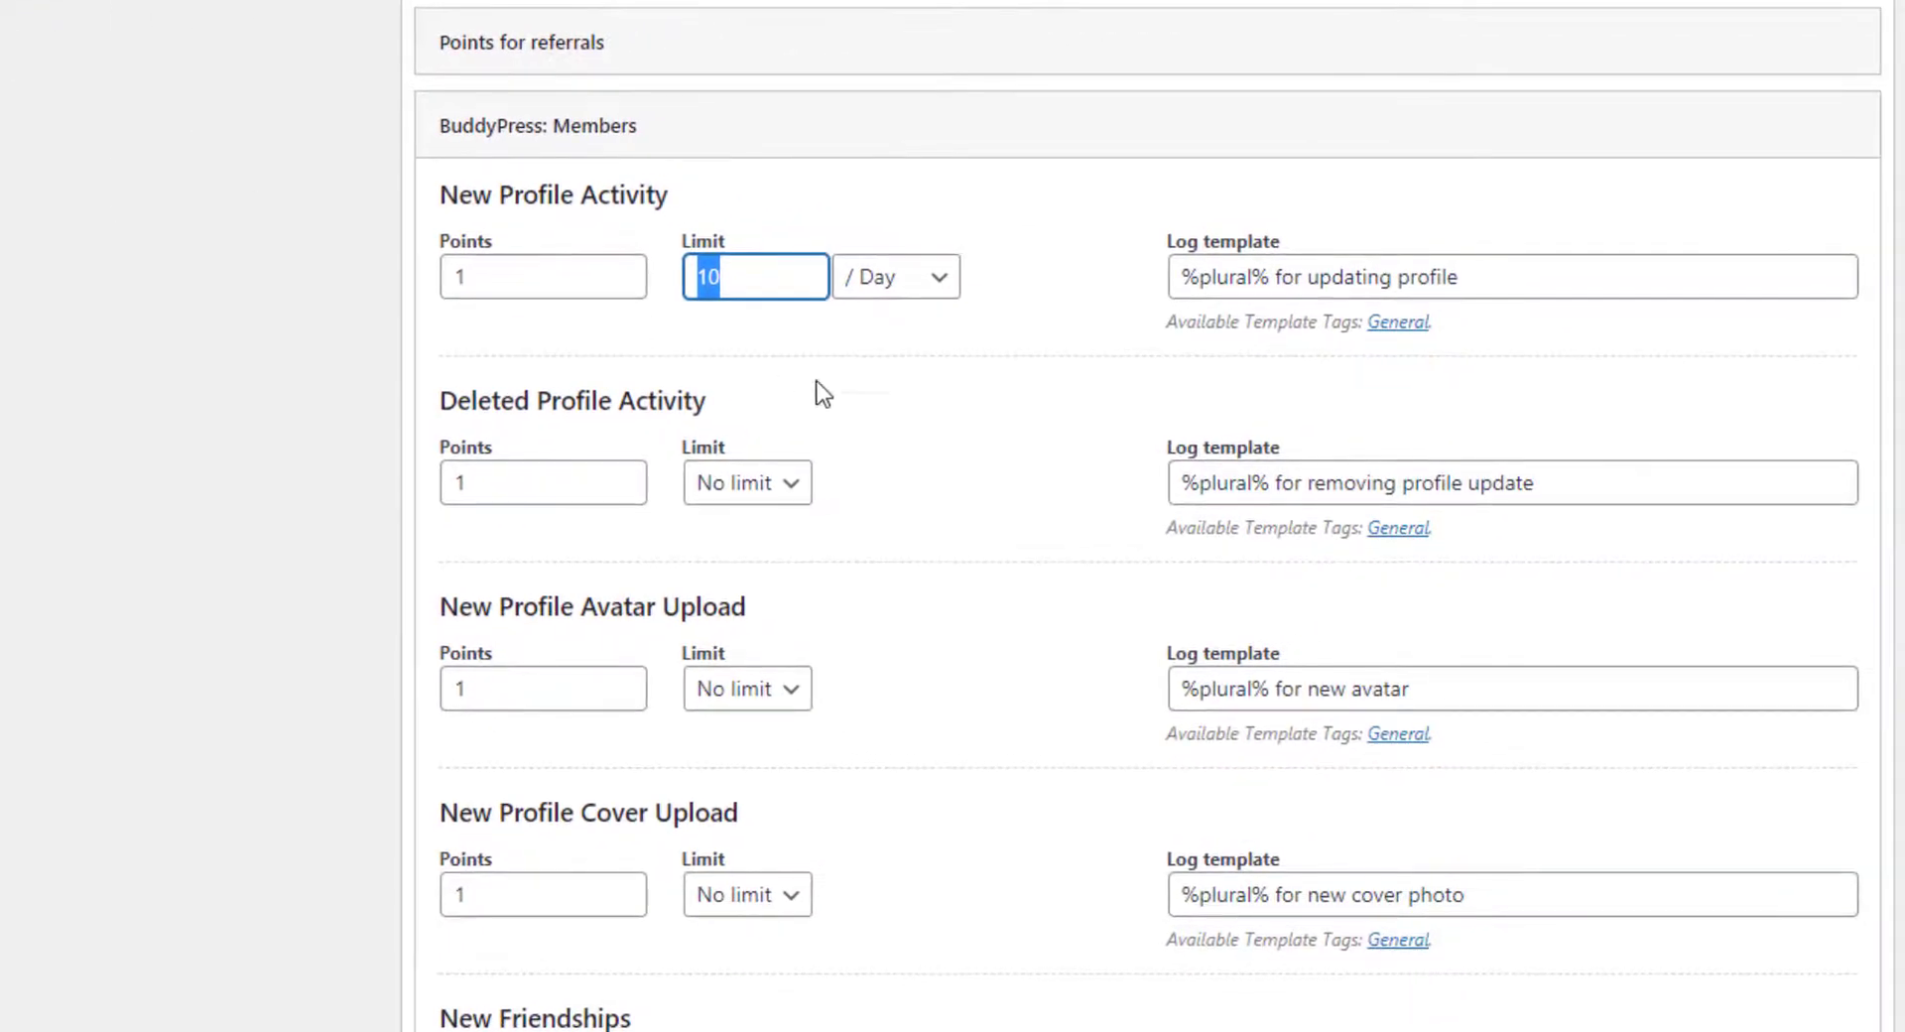
Try the No limit option for New Profile Activity, and set its limit period back to / Day.
click(914, 343)
click(853, 288)
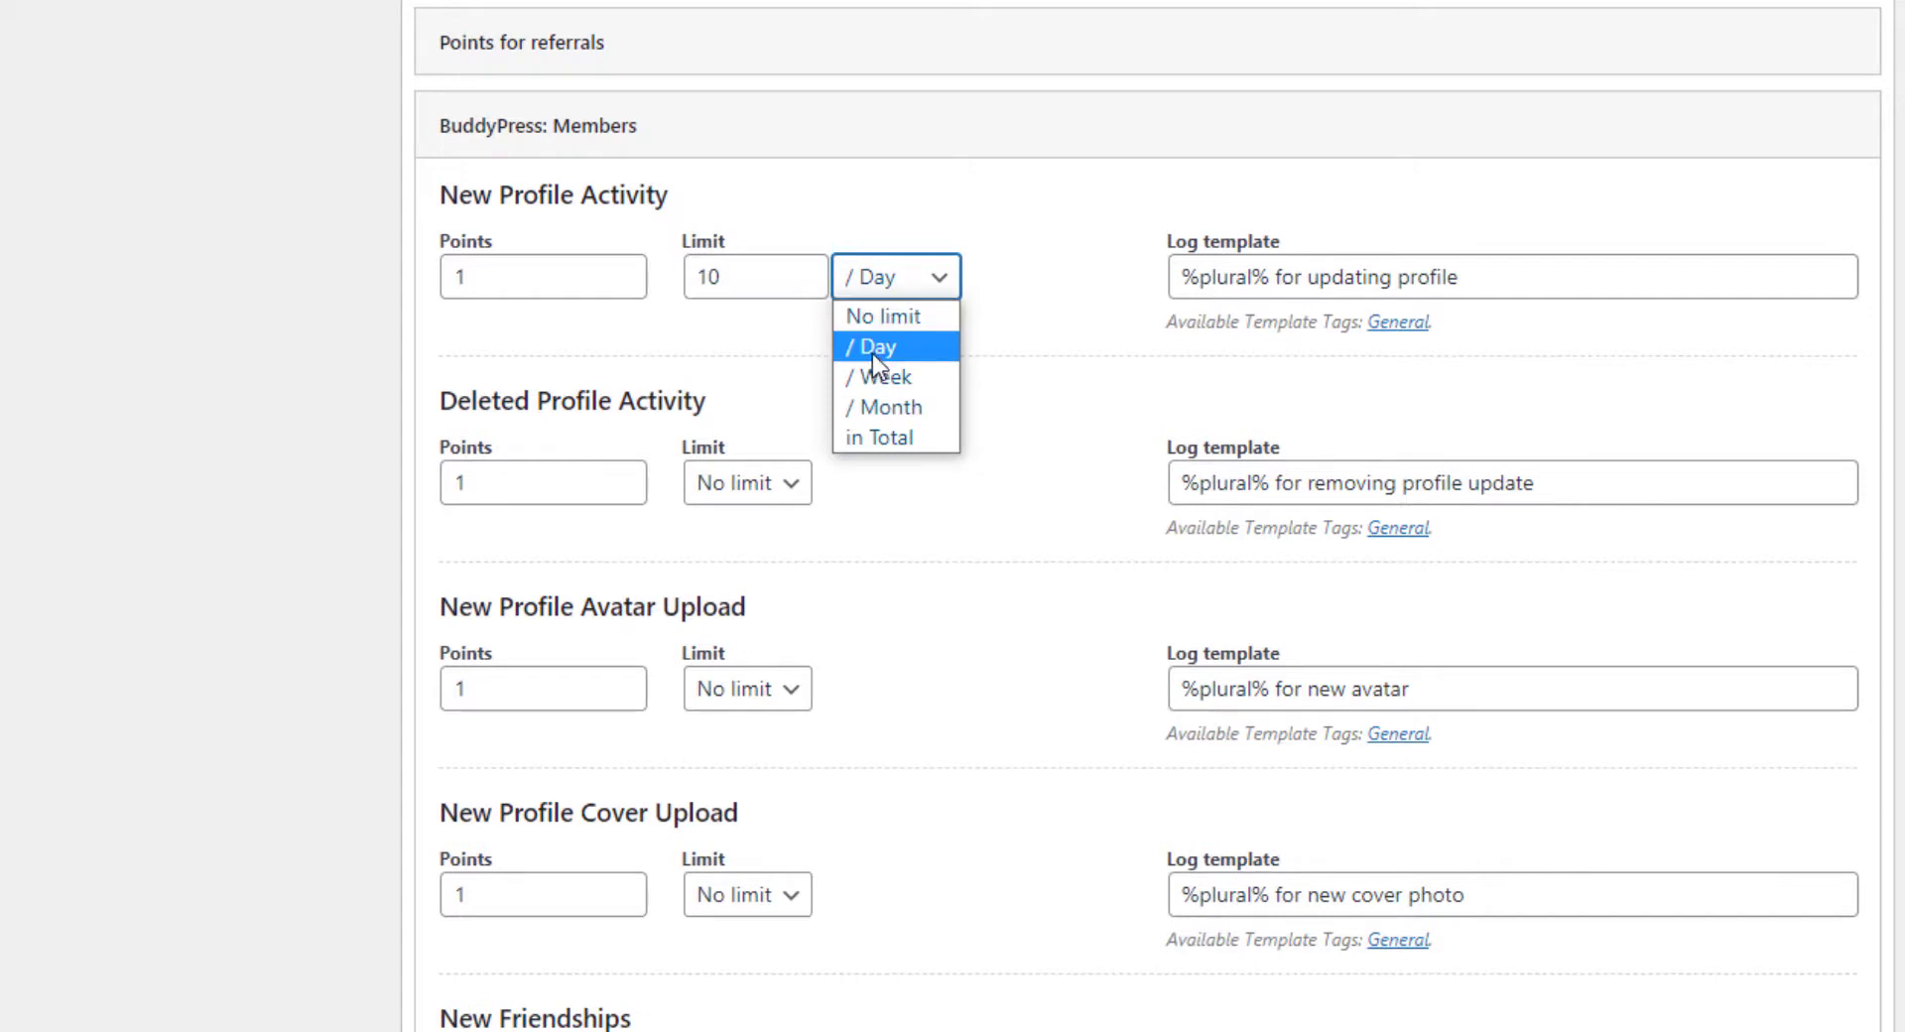
click(872, 317)
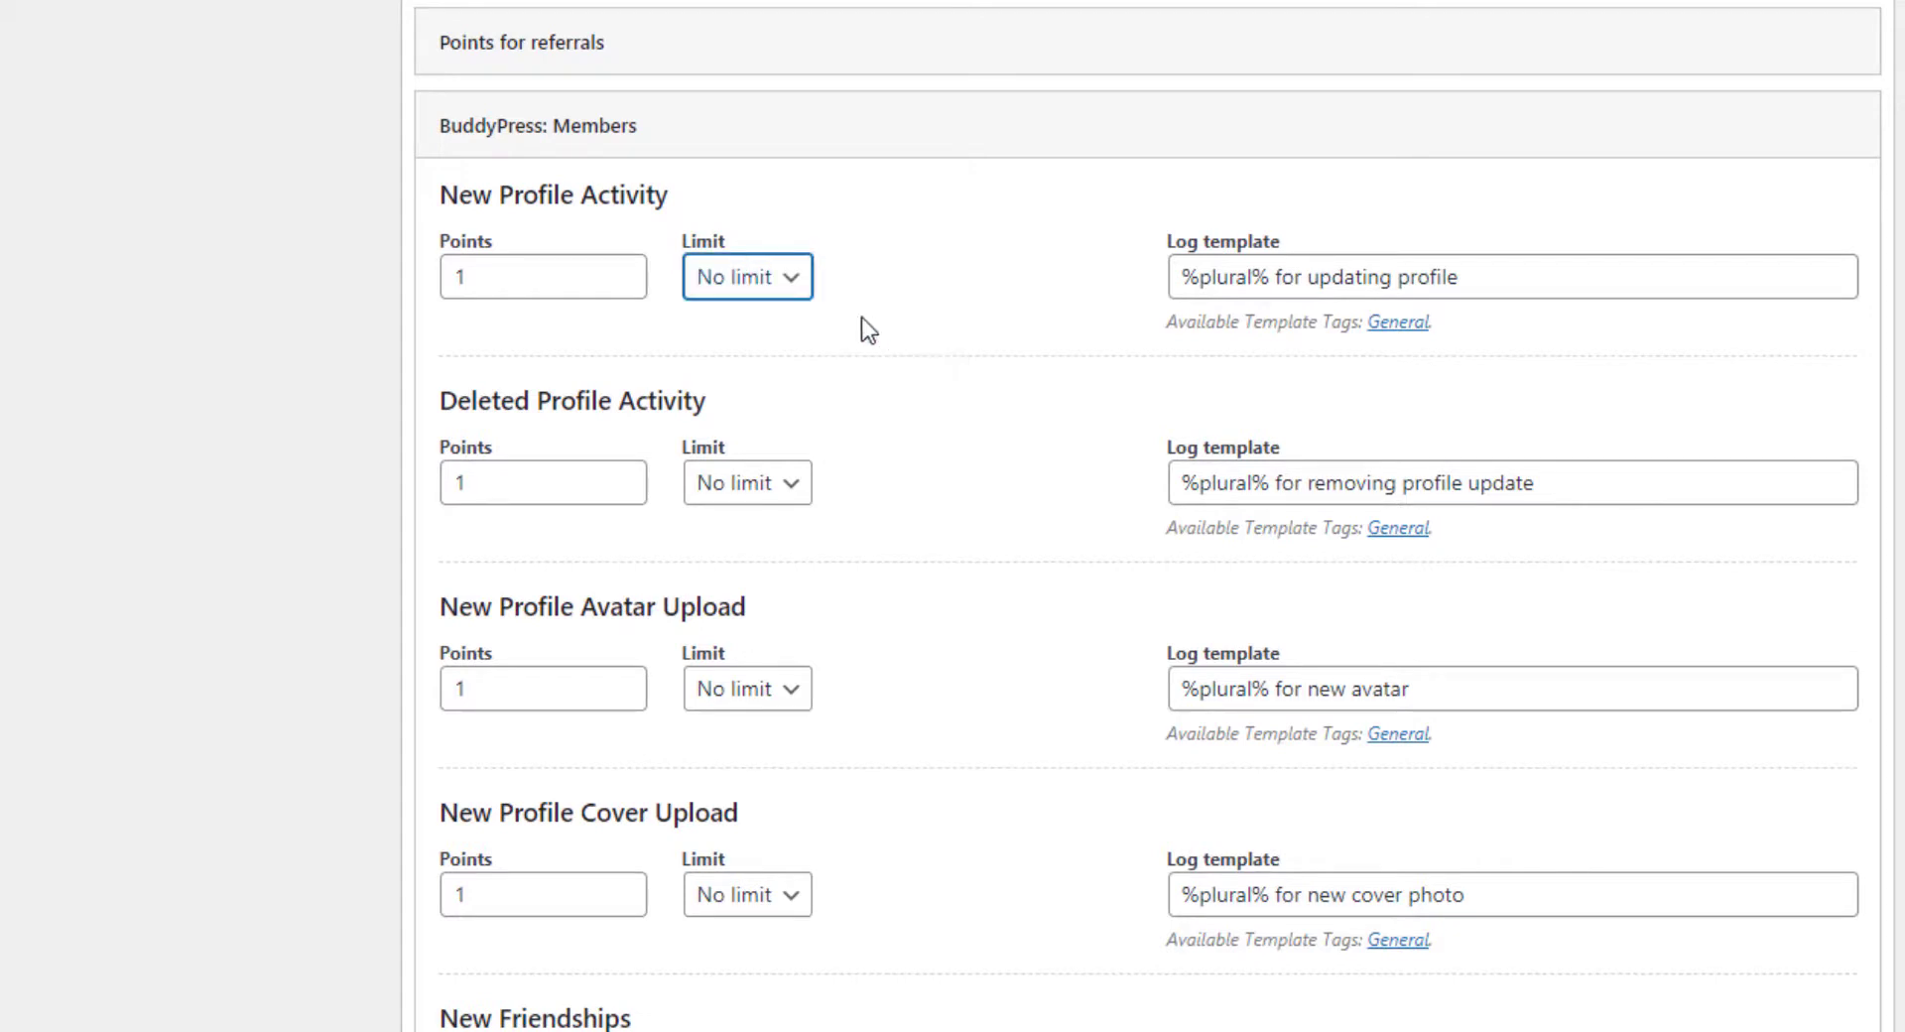
click(782, 294)
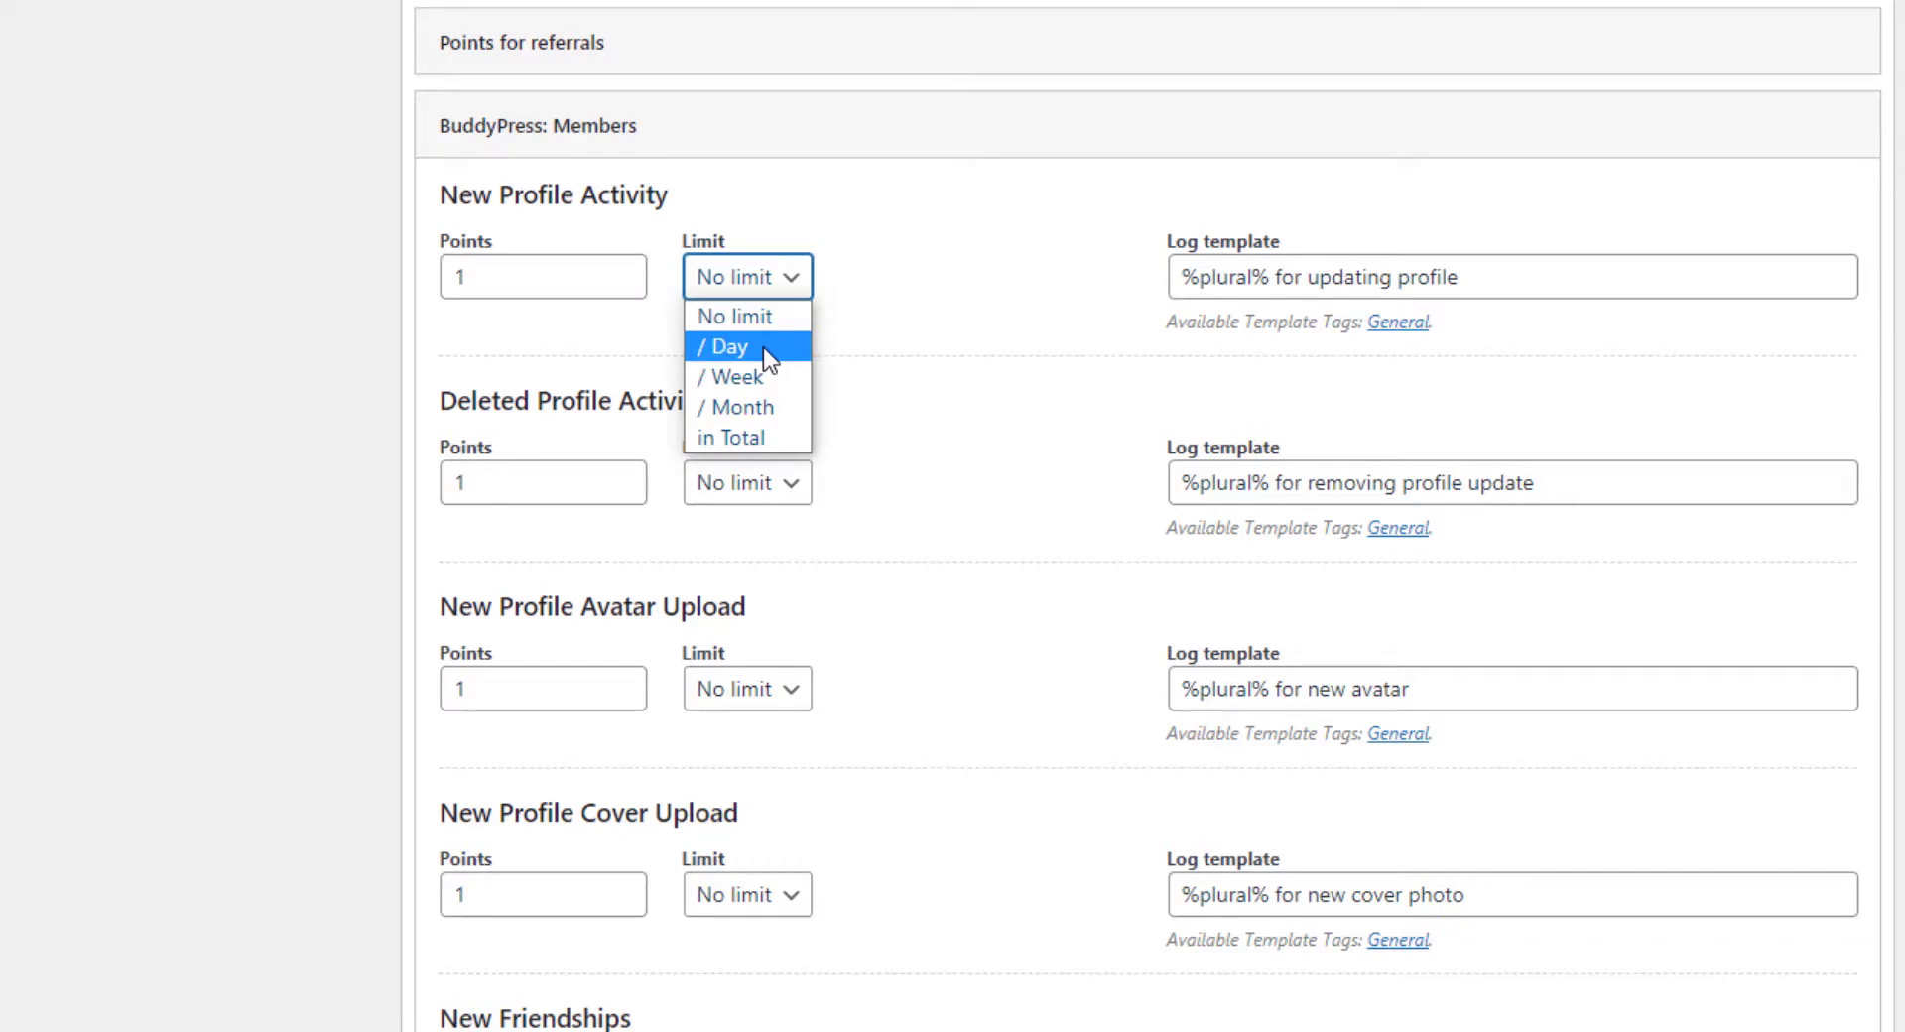
click(555, 332)
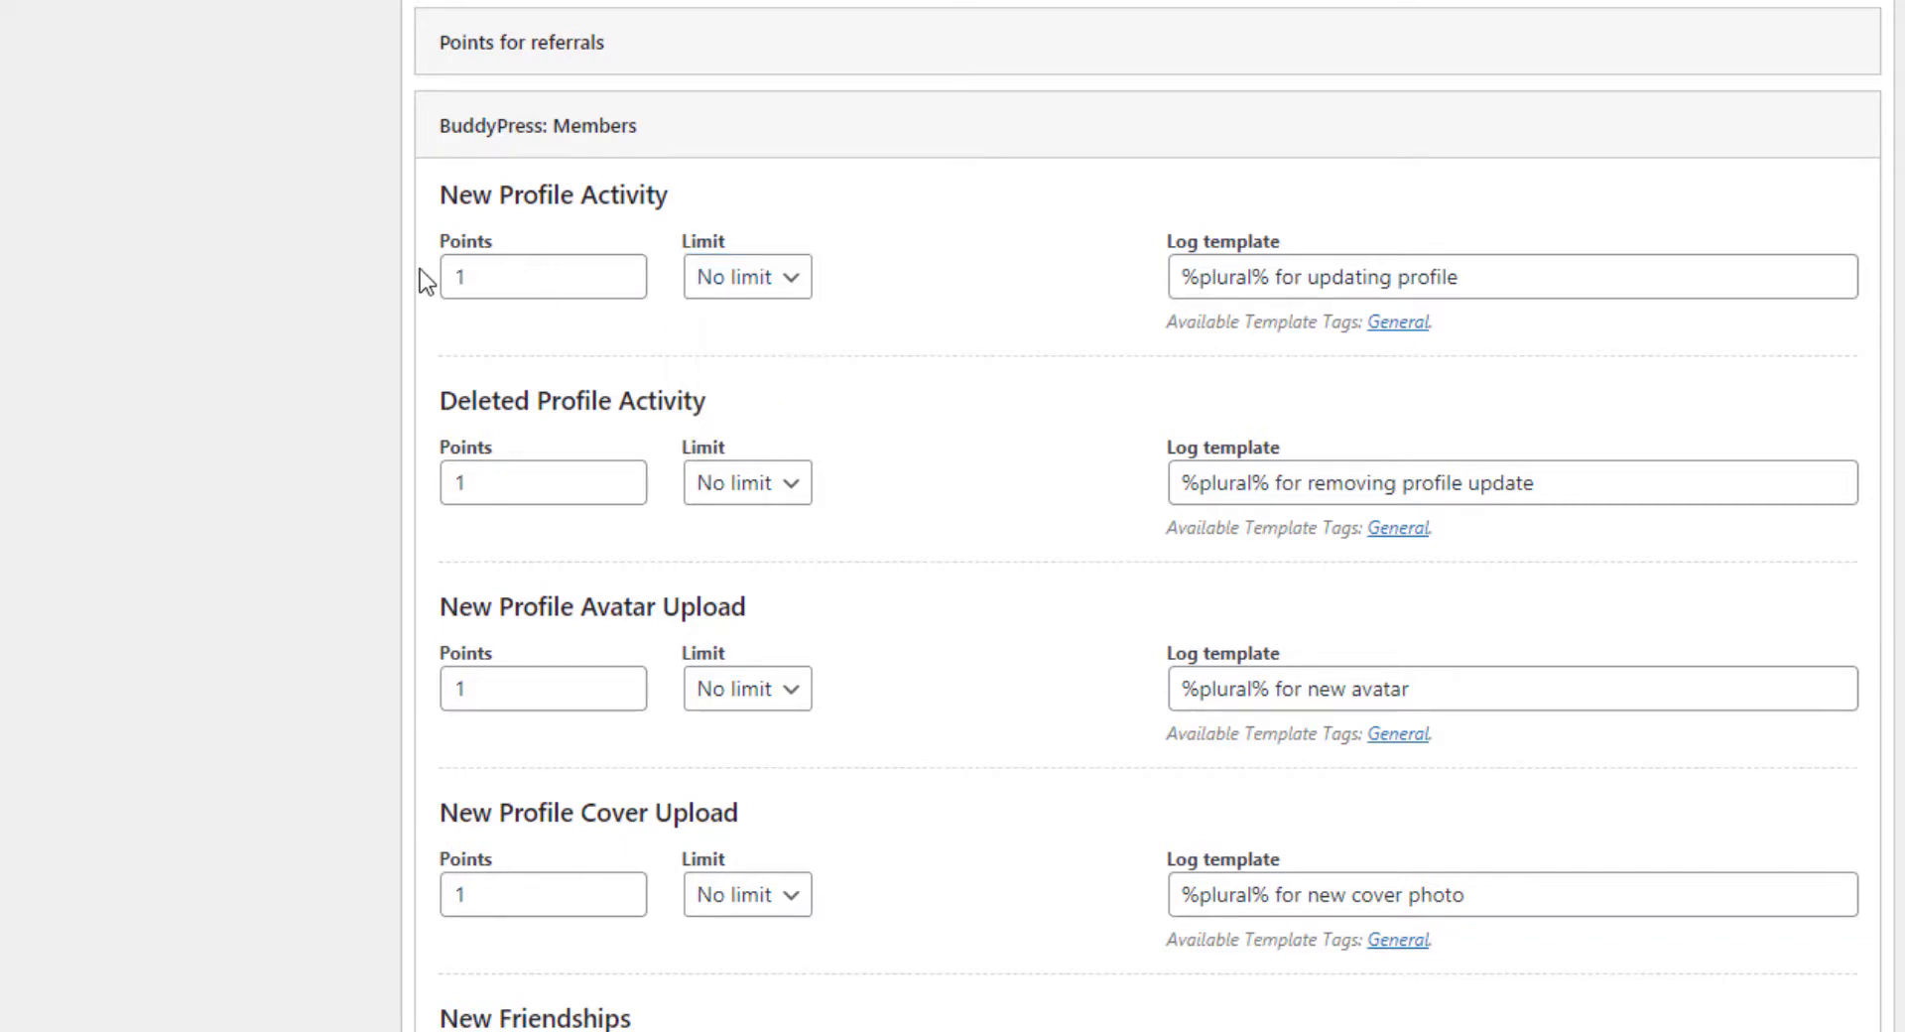
click(733, 287)
click(728, 342)
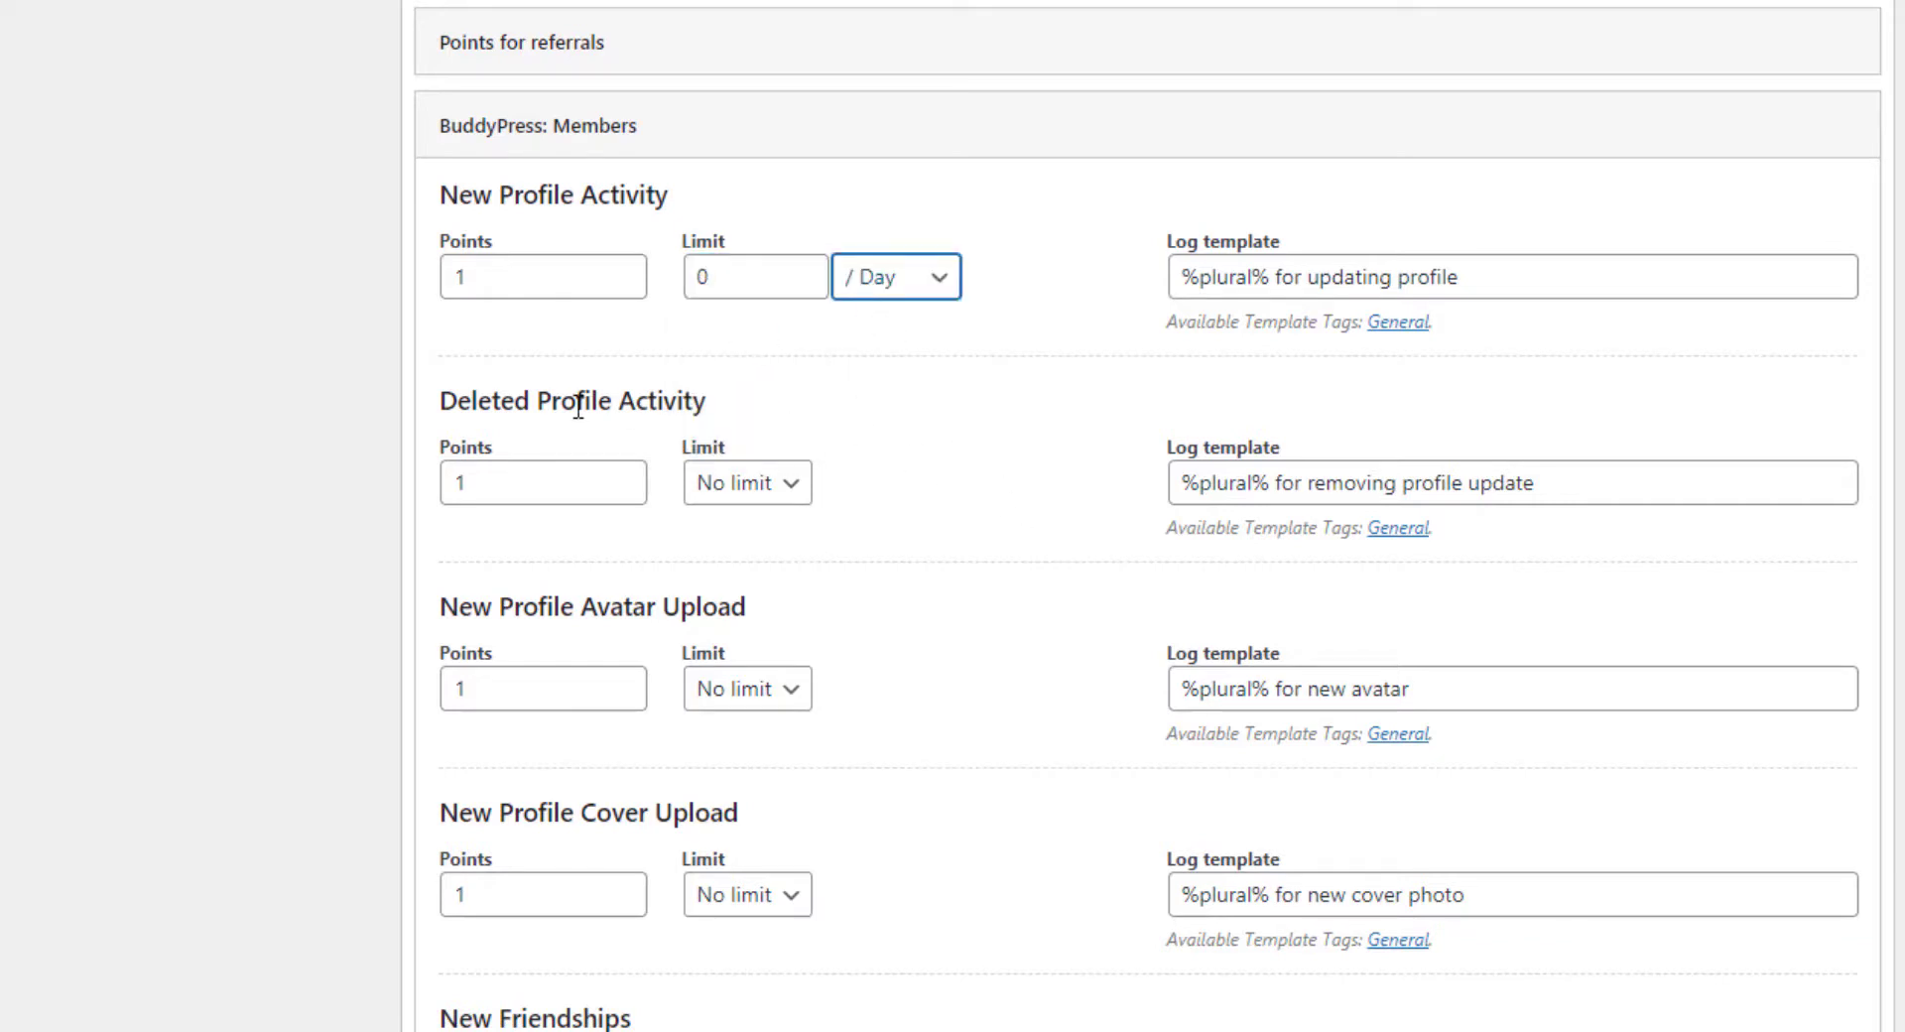
Review the points and limits for Deleted Profile Activity, avatar and cover uploads, and New Friendships.
drag(709, 403, 531, 401)
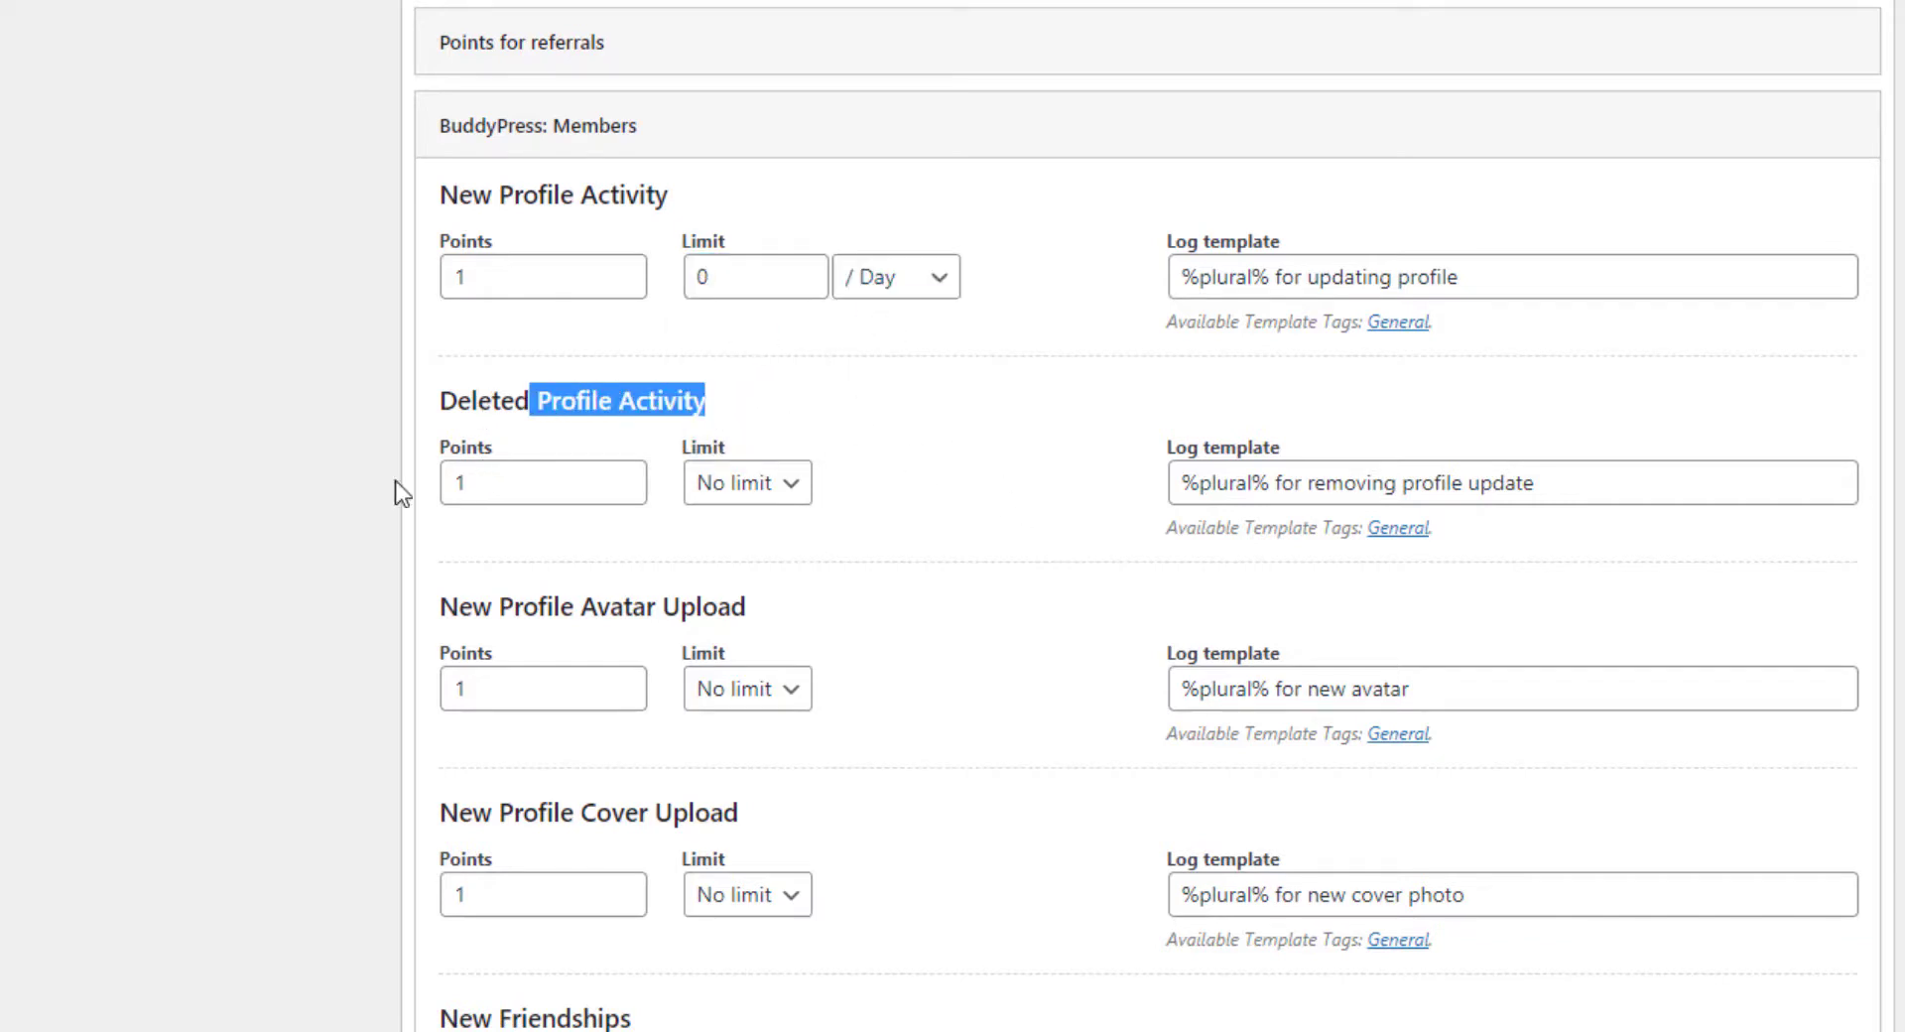
scroll(815, 330, down, 3)
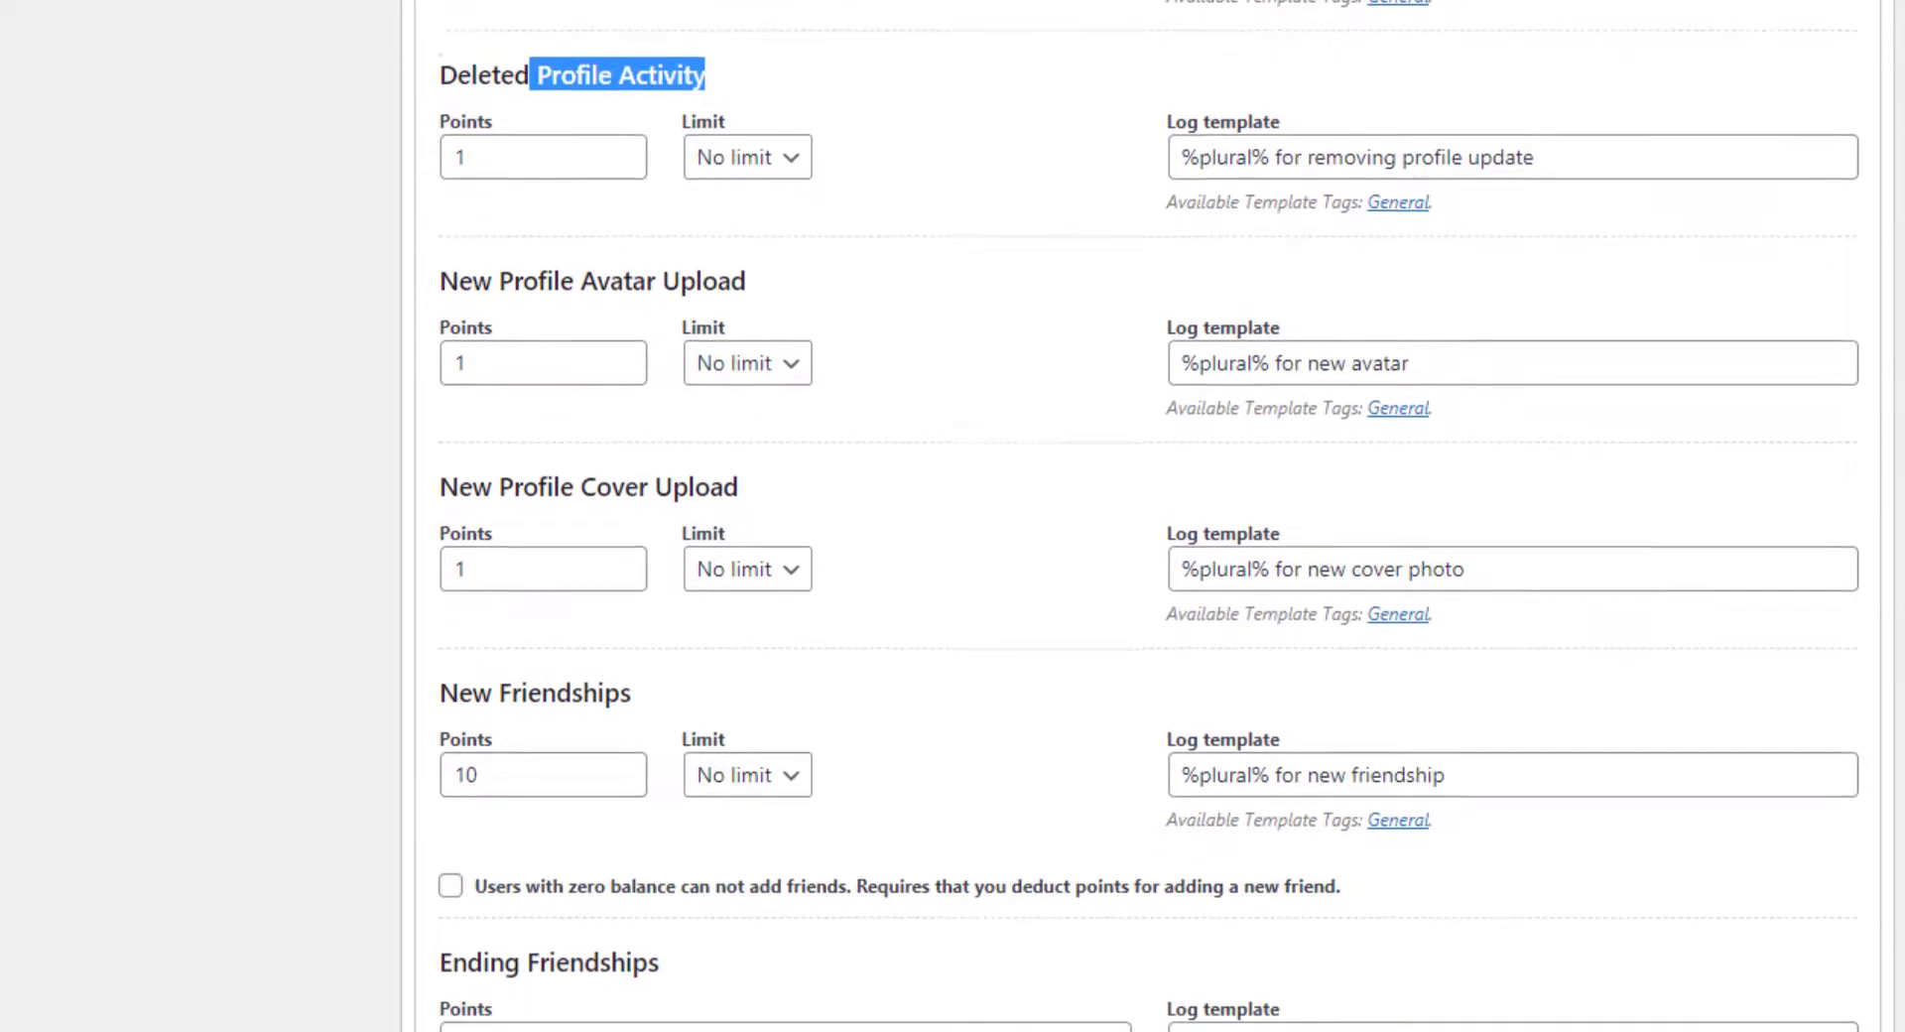
drag(573, 250, 666, 250)
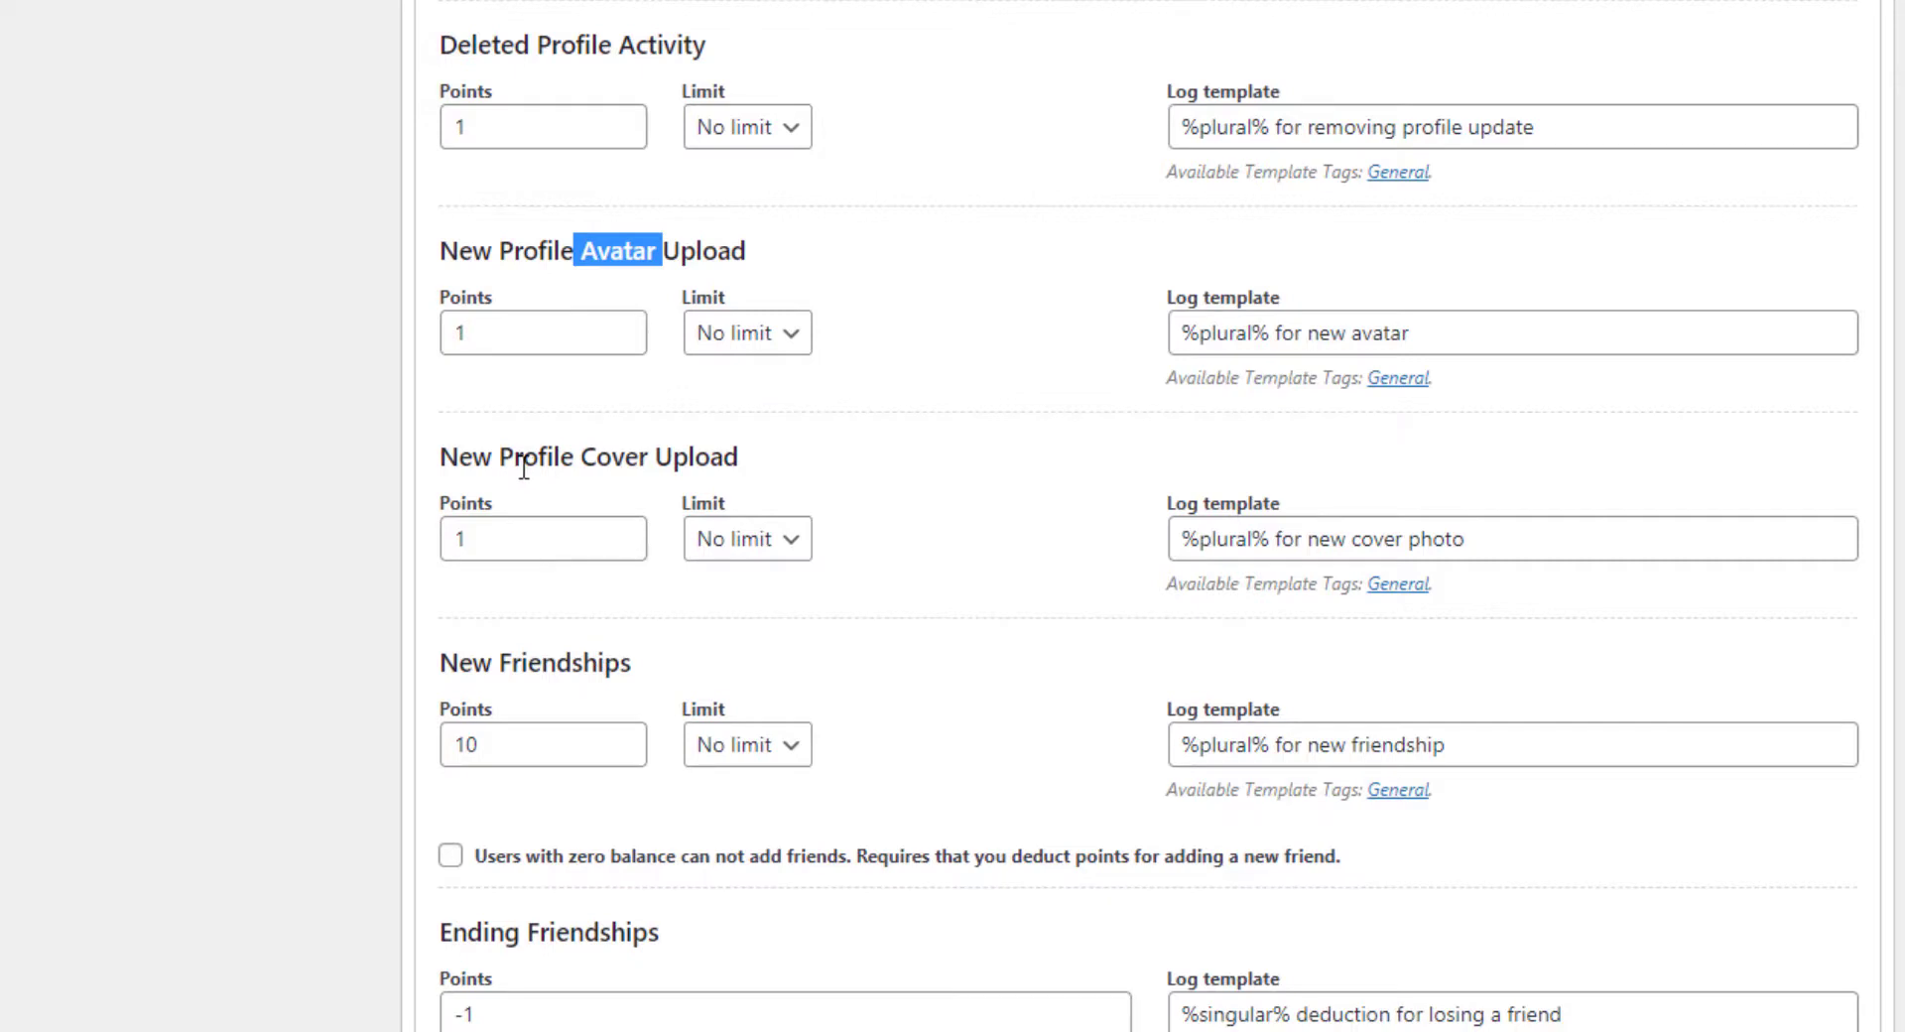
drag(523, 457, 689, 457)
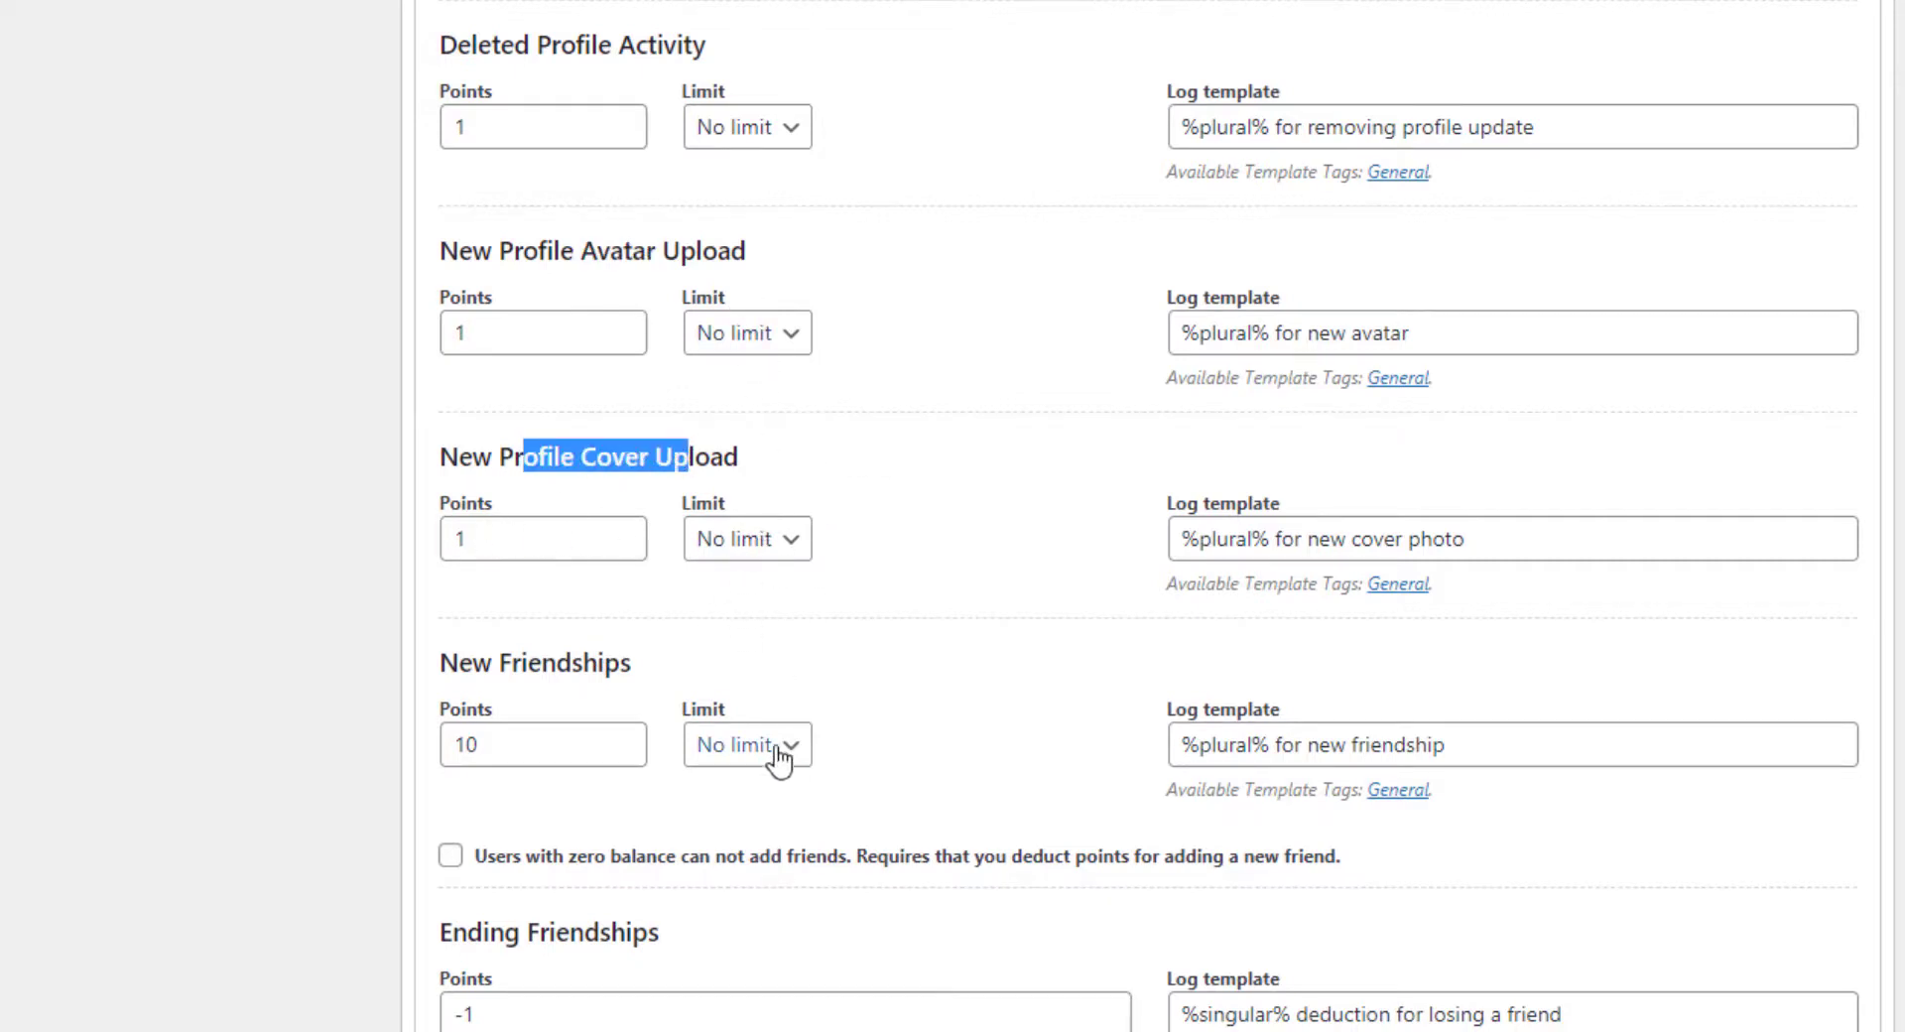
drag(473, 662, 642, 666)
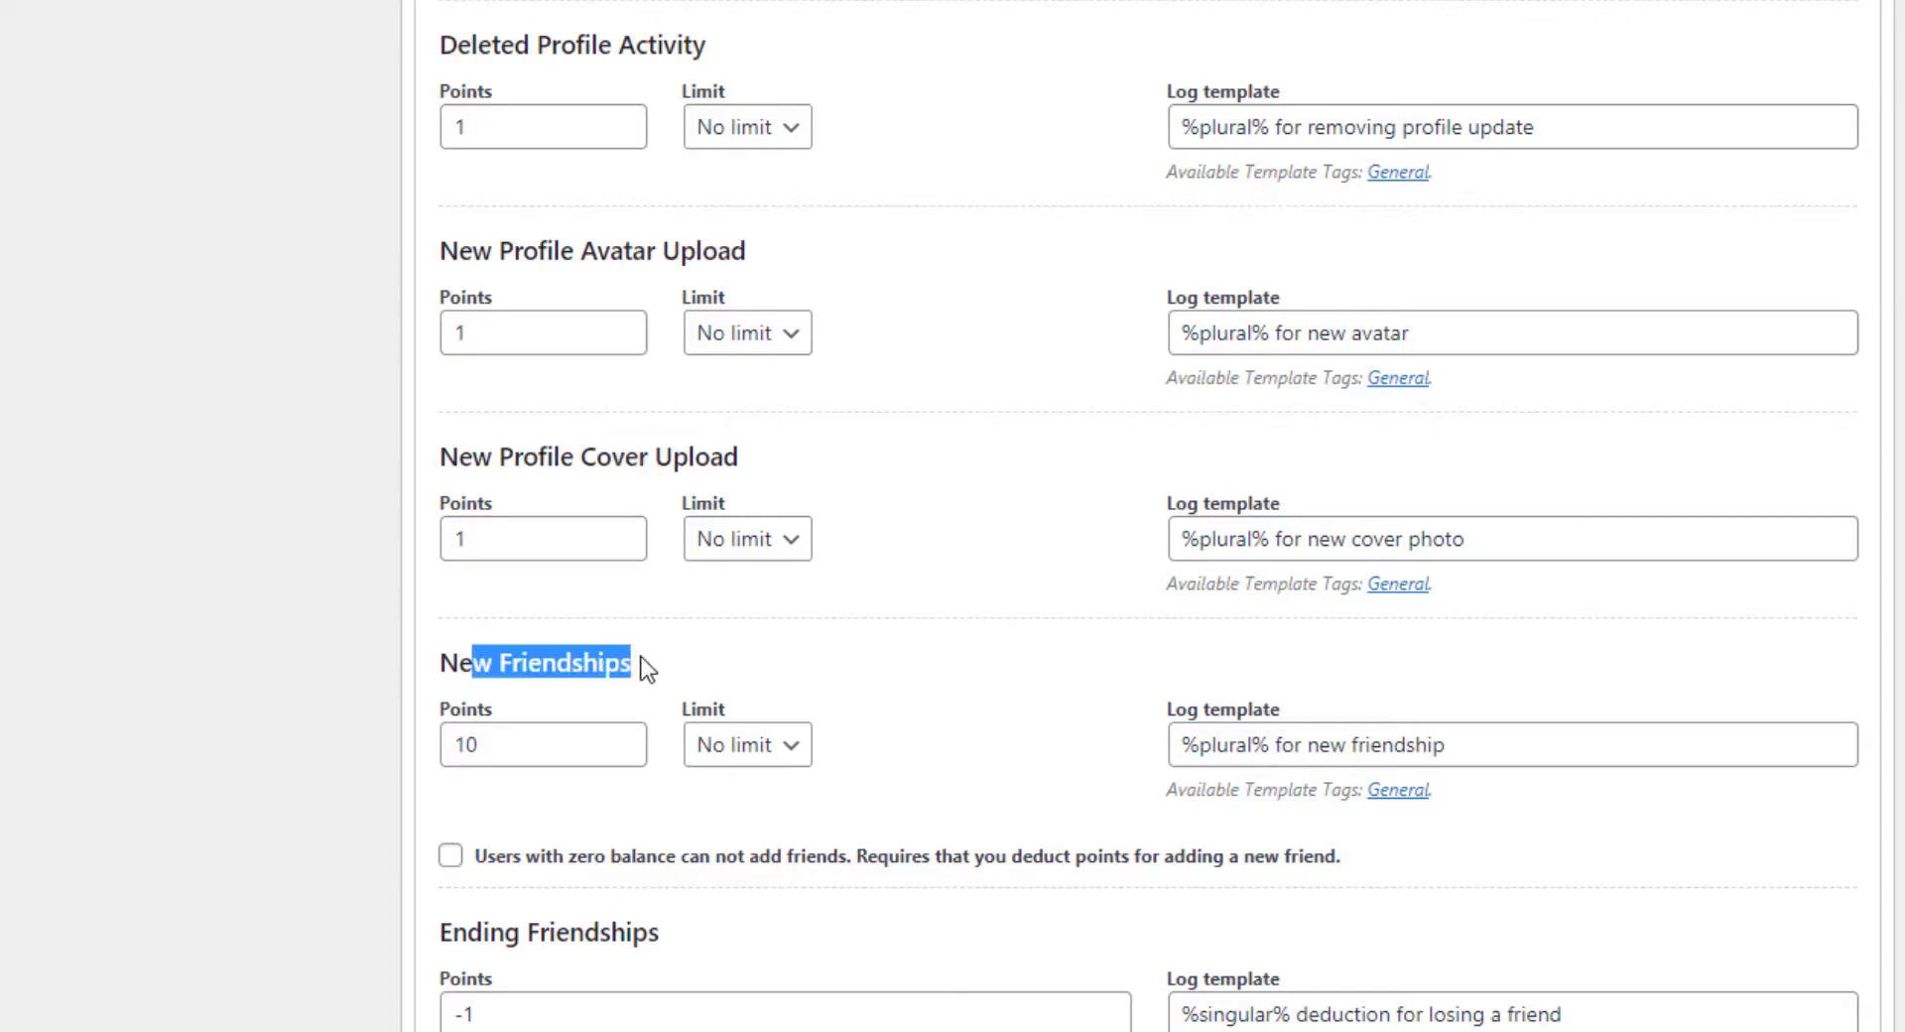
drag(516, 734, 433, 746)
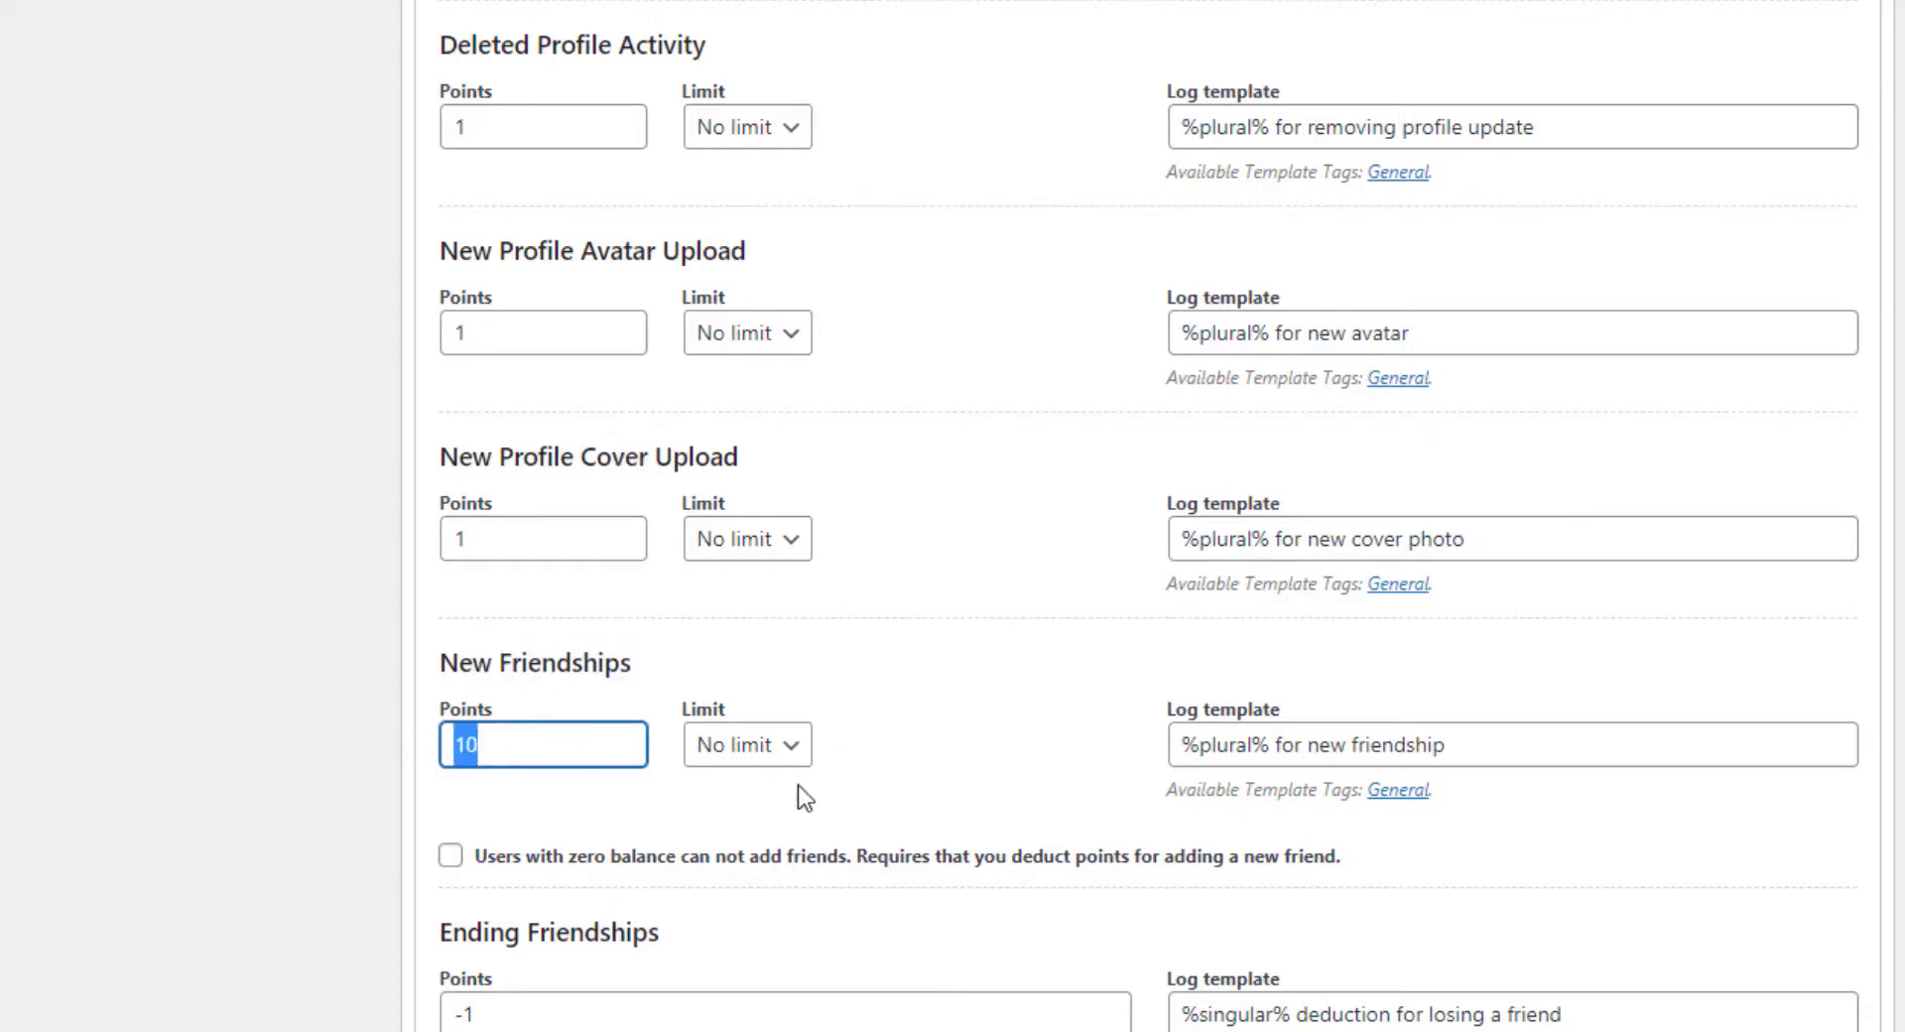
click(781, 762)
click(779, 760)
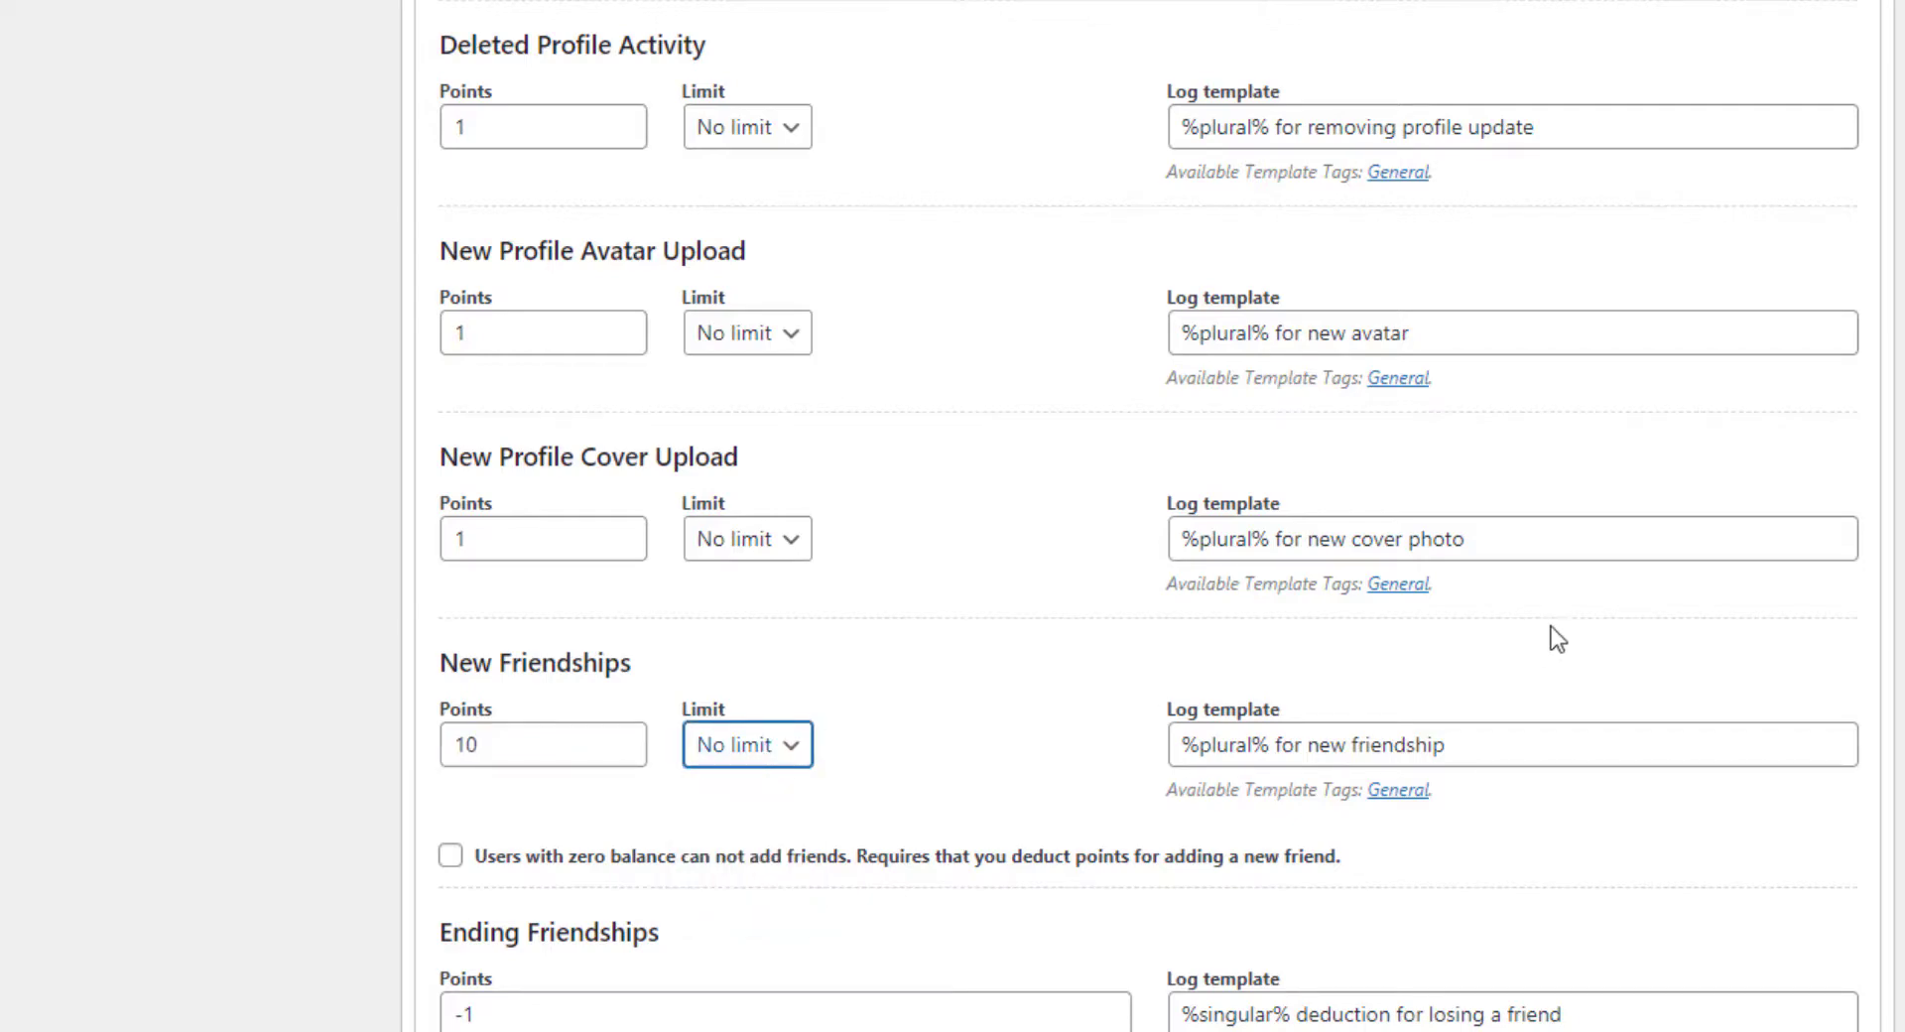
Look through the Ending Friendships, comment, favorite activity and private message settings of the BuddyPress: Members hook.
scroll(986, 582, down, 3)
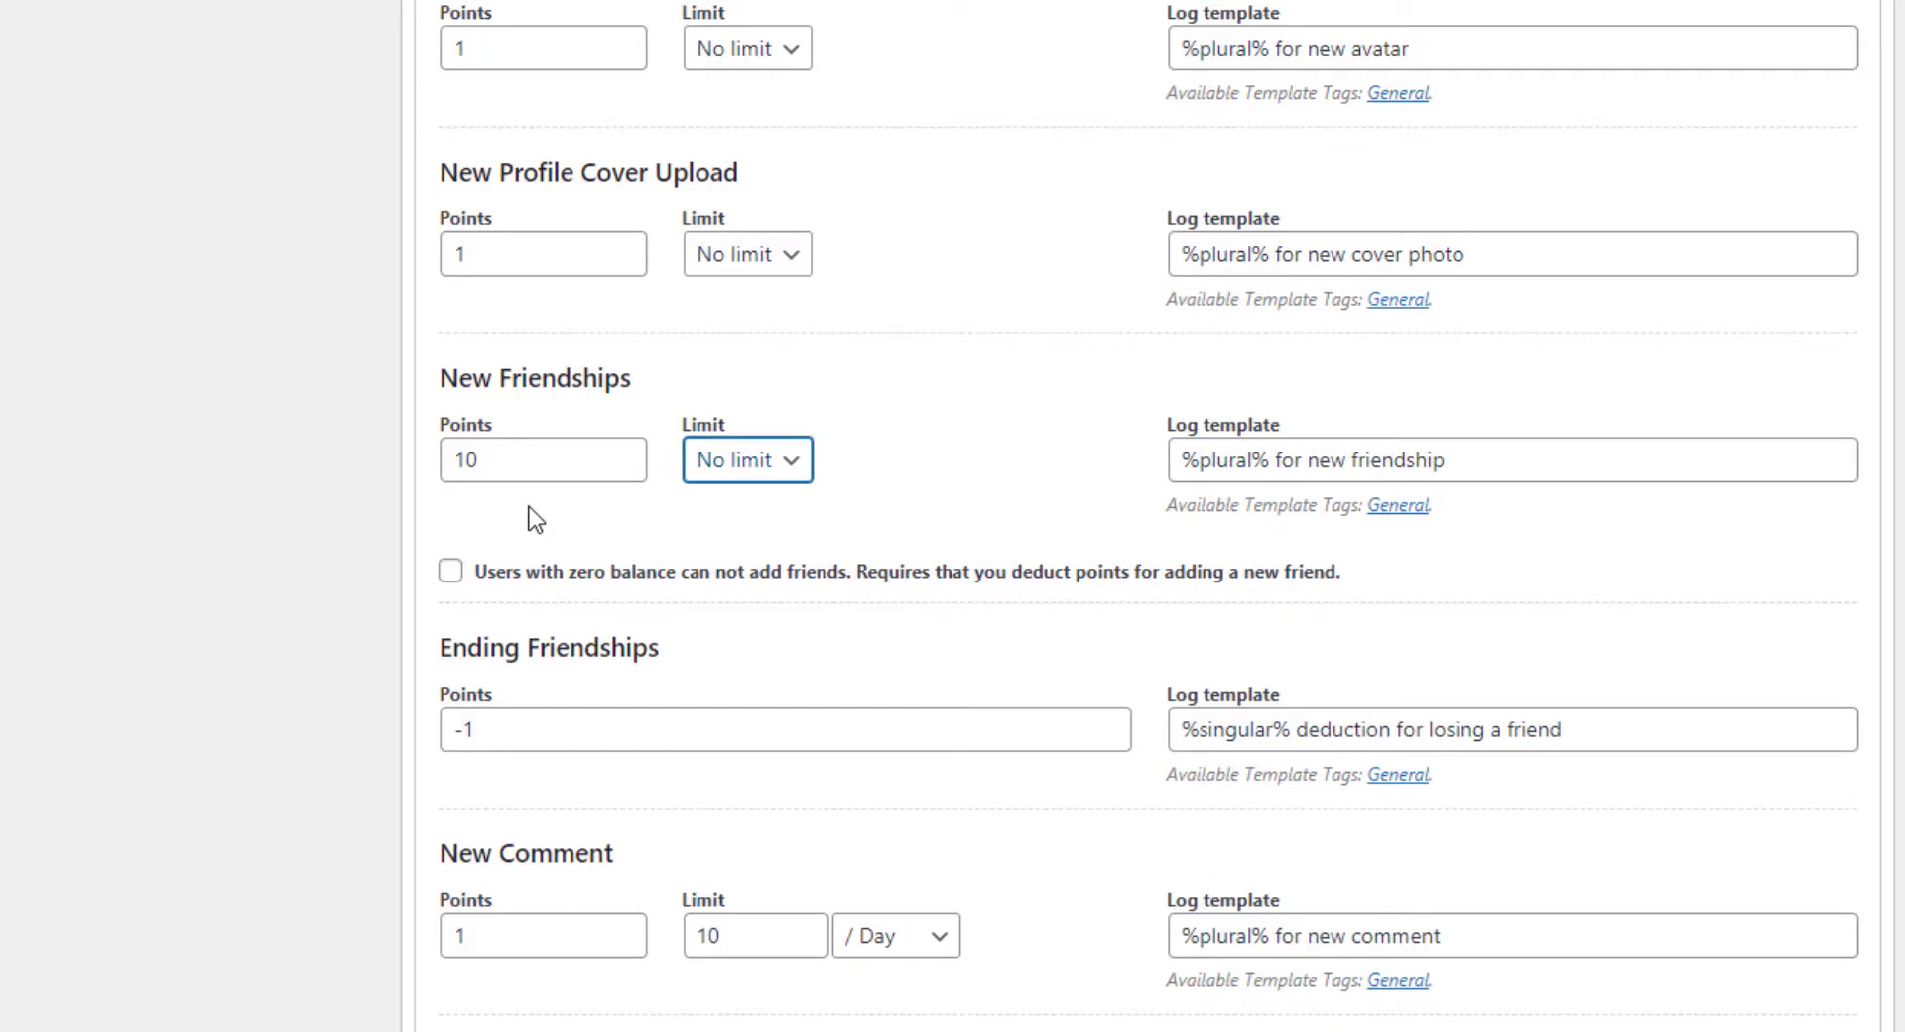
scroll(539, 515, down, 9)
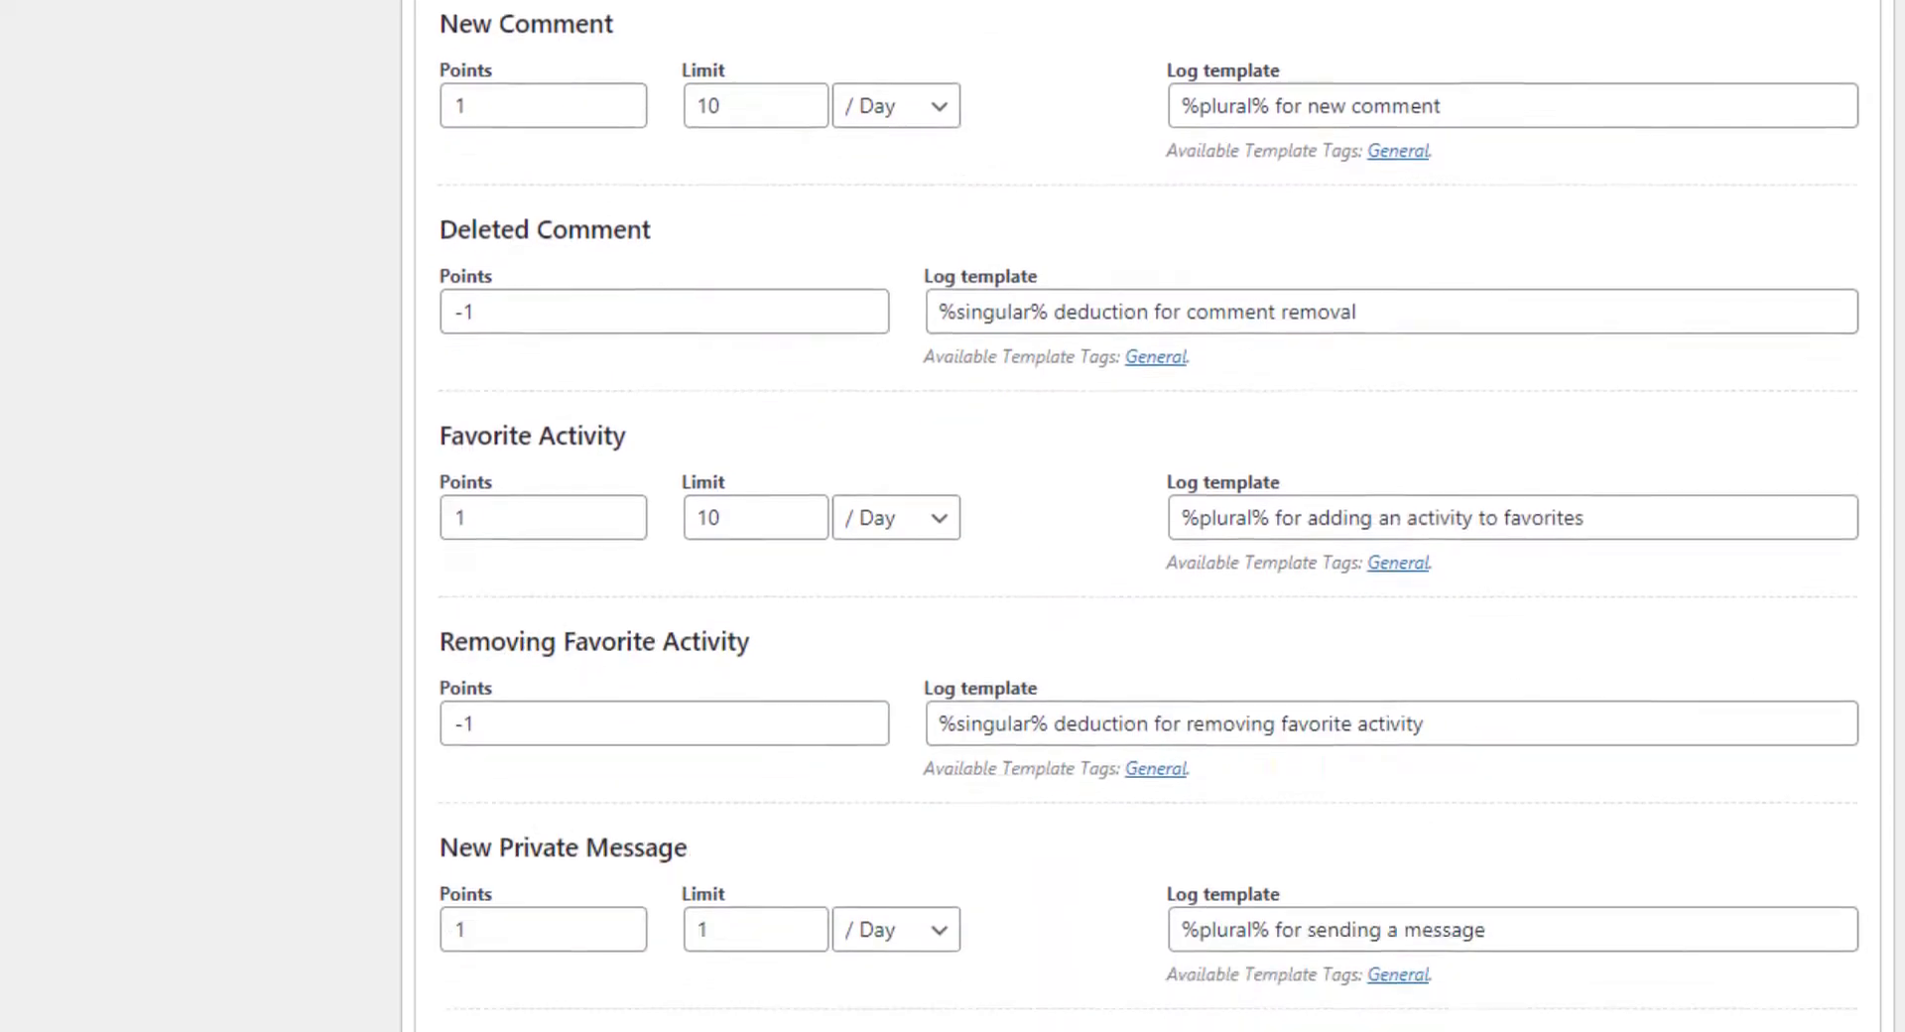
scroll(1149, 516, up, 5)
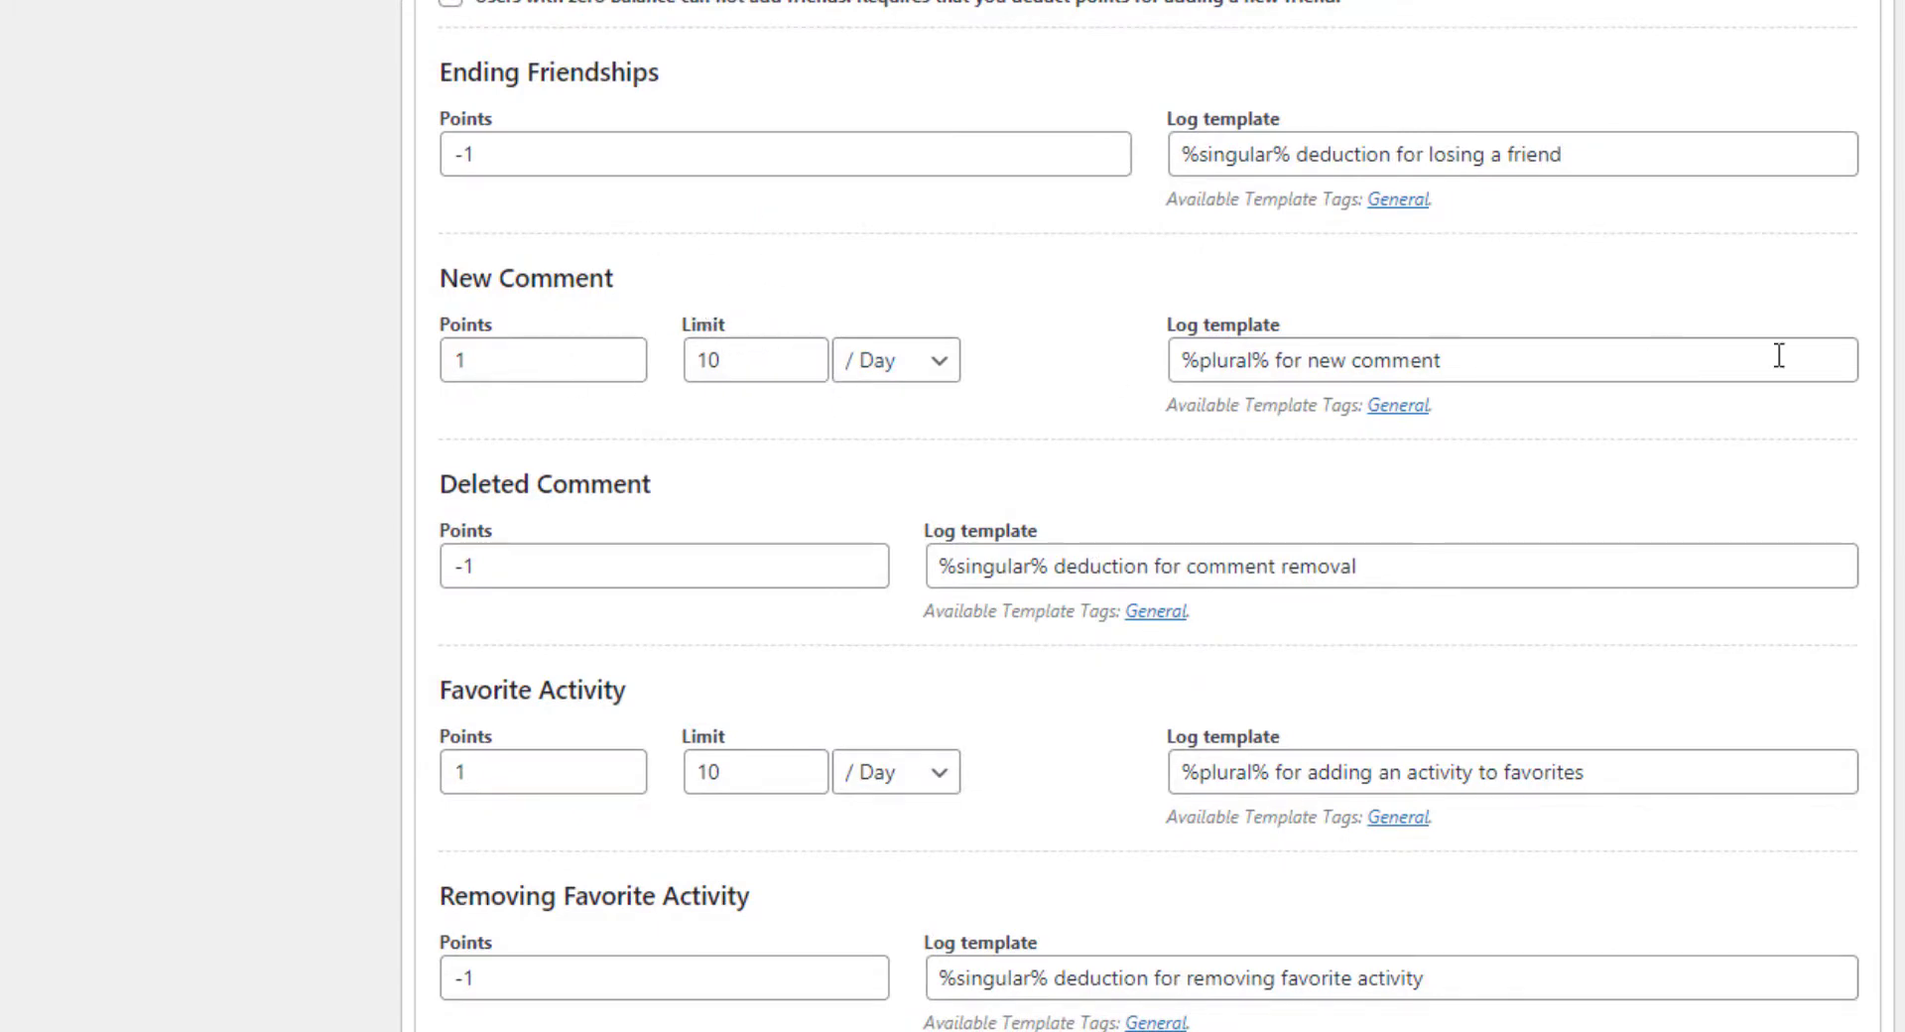
scroll(1777, 353, up, 10)
scroll(1148, 516, up, 2)
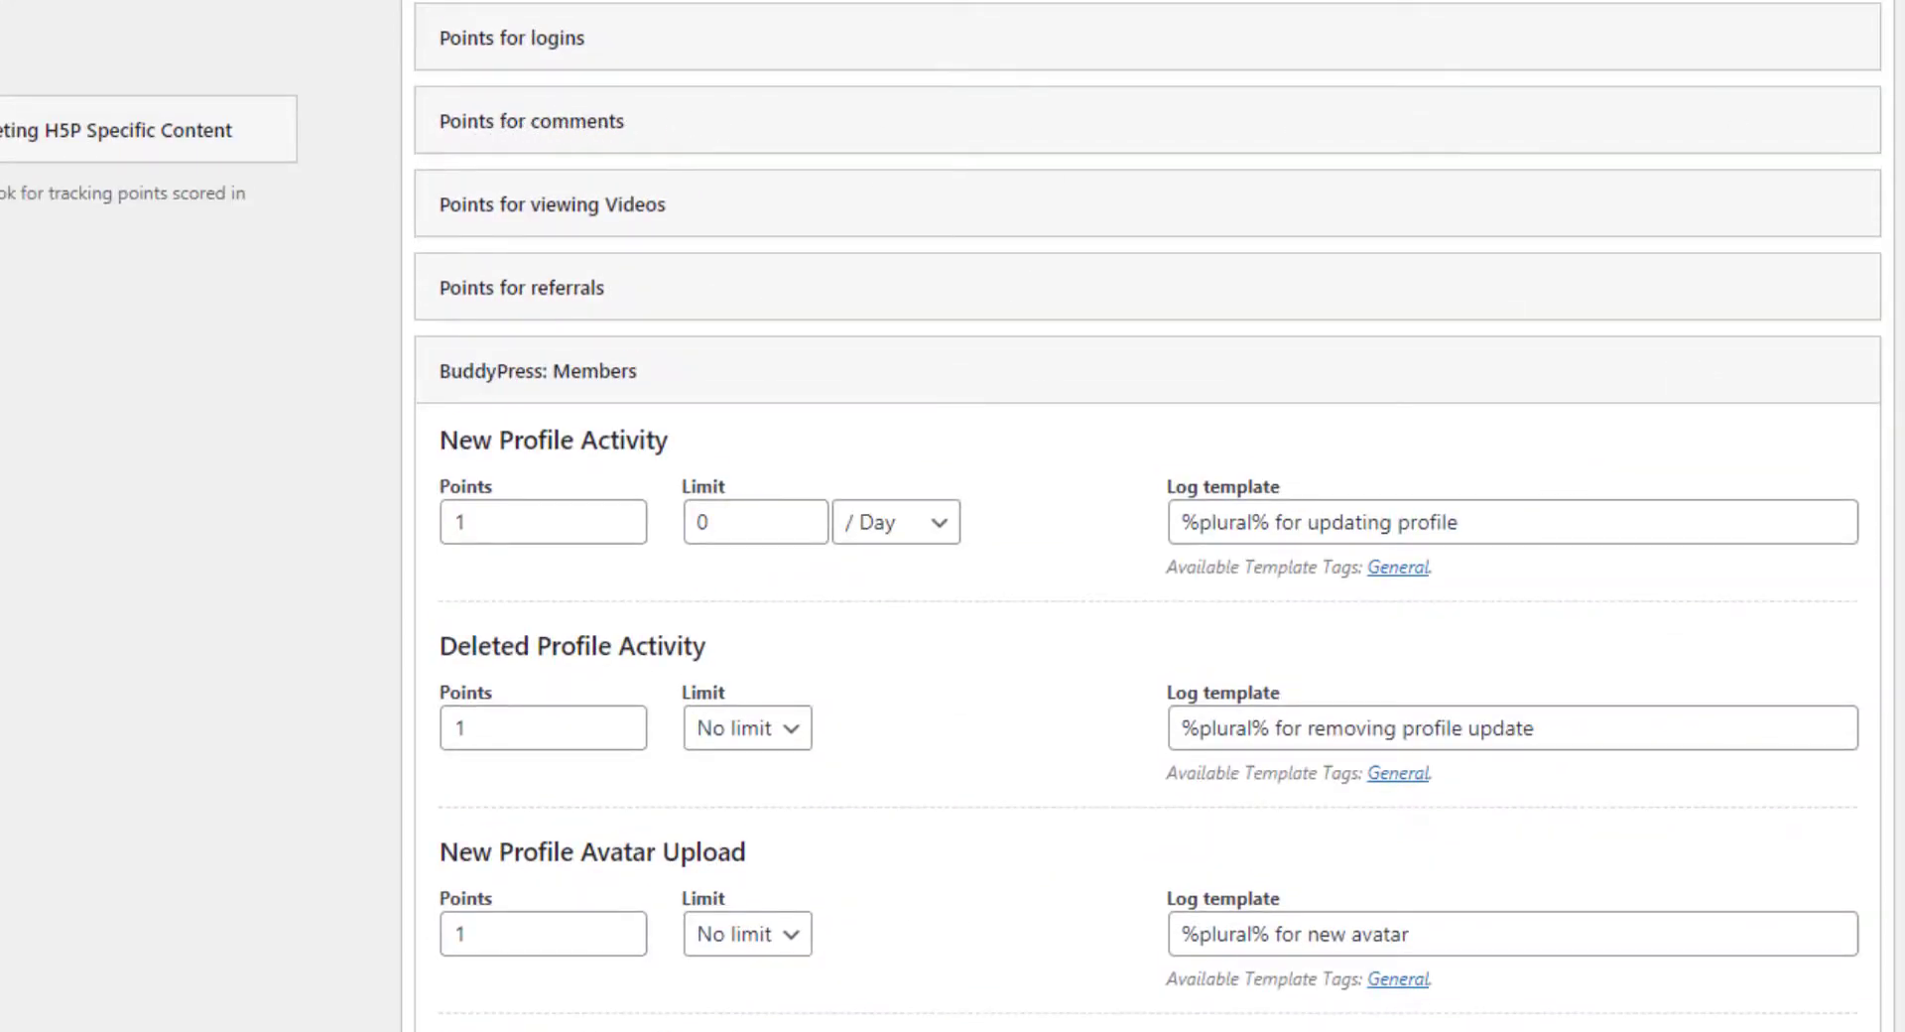
scroll(1148, 516, down, 12)
scroll(724, 153, down, 4)
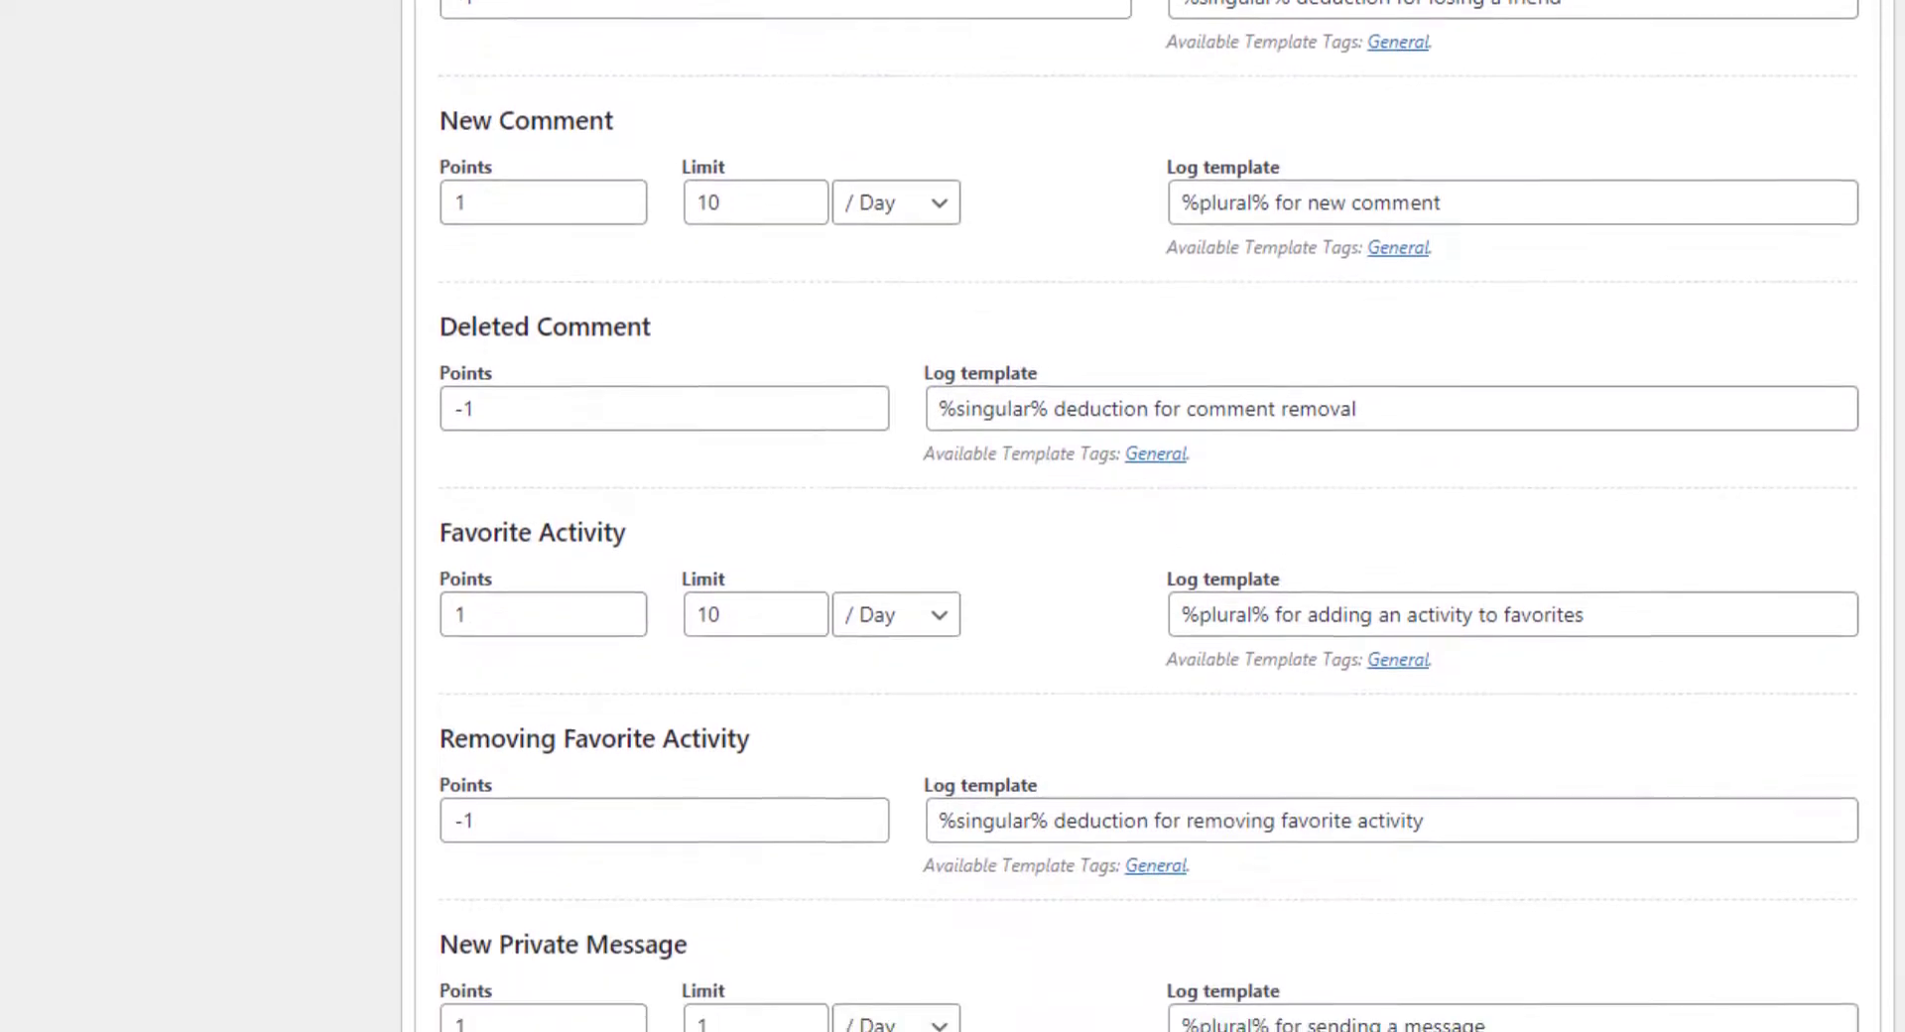
scroll(635, 150, up, 1)
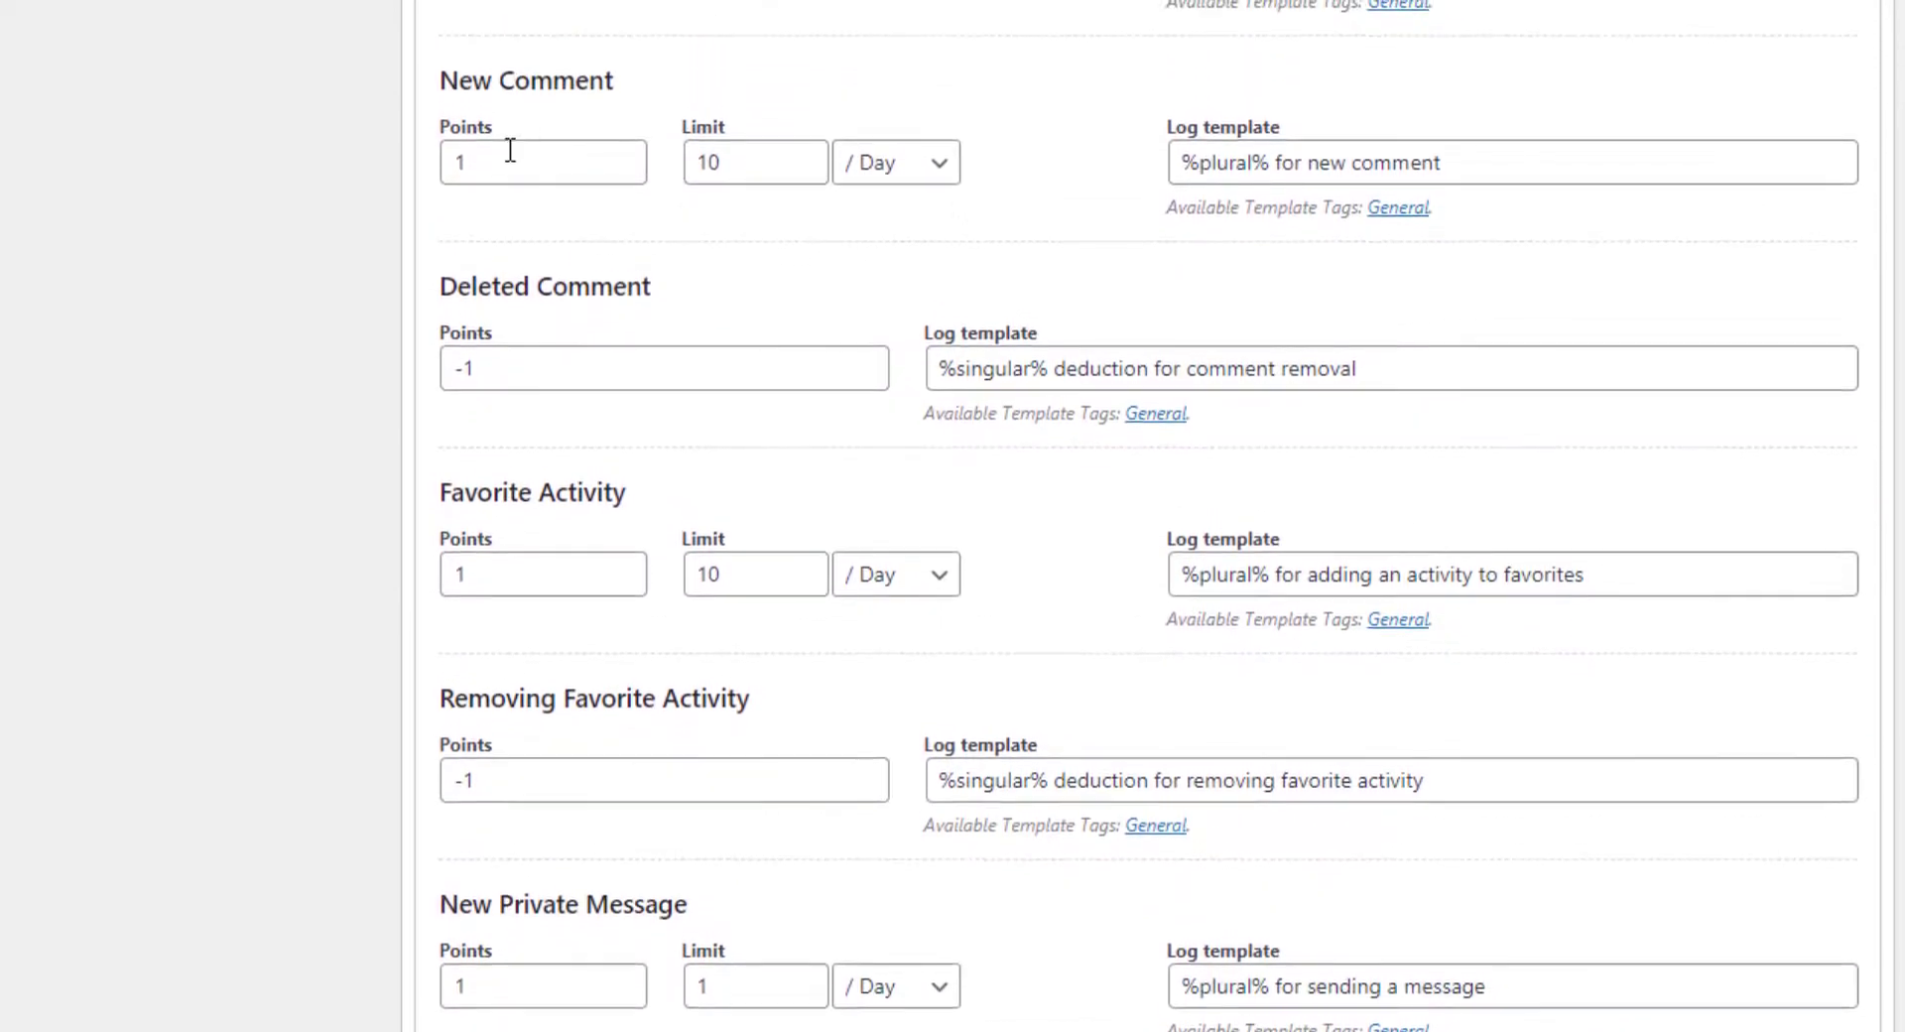
Check the New Comment points and limit and the Deleted Comment deduction, and return to the New Profile Activity settings.
drag(506, 159, 361, 153)
drag(764, 164, 687, 168)
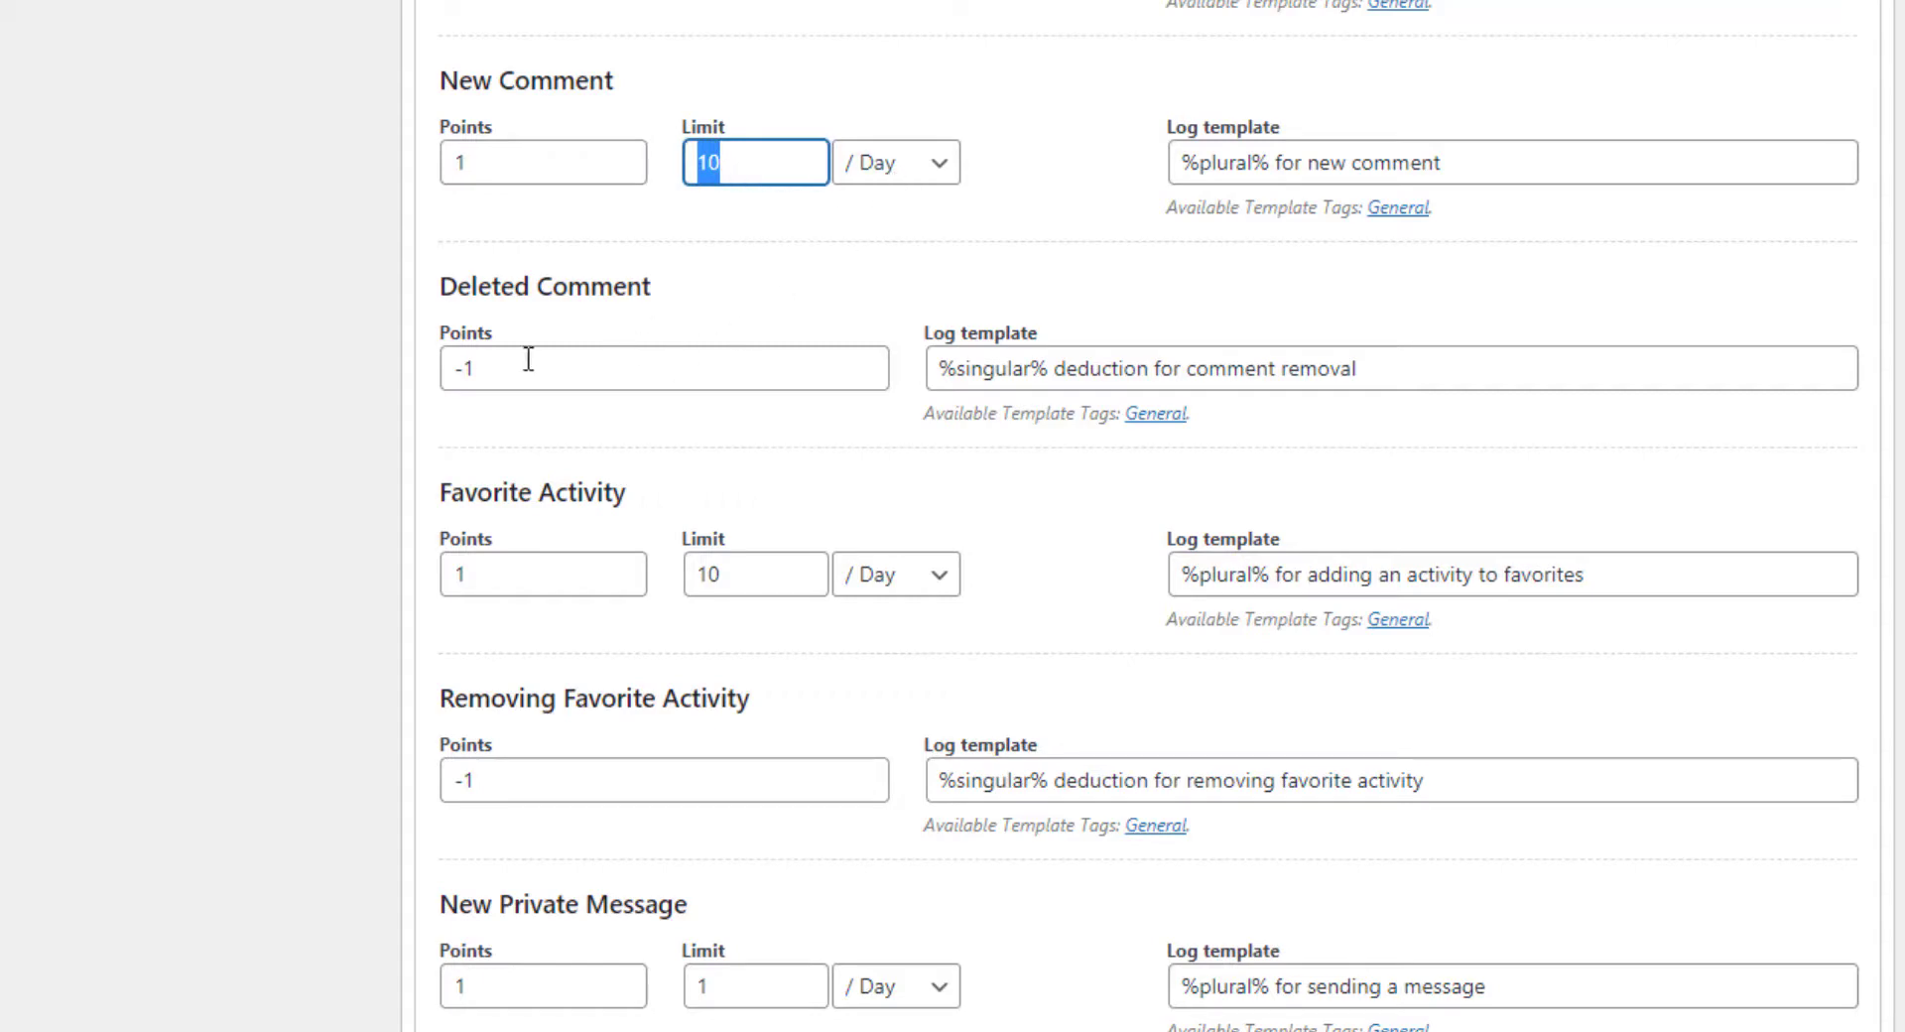
drag(529, 359, 319, 374)
scroll(1141, 516, down, 2)
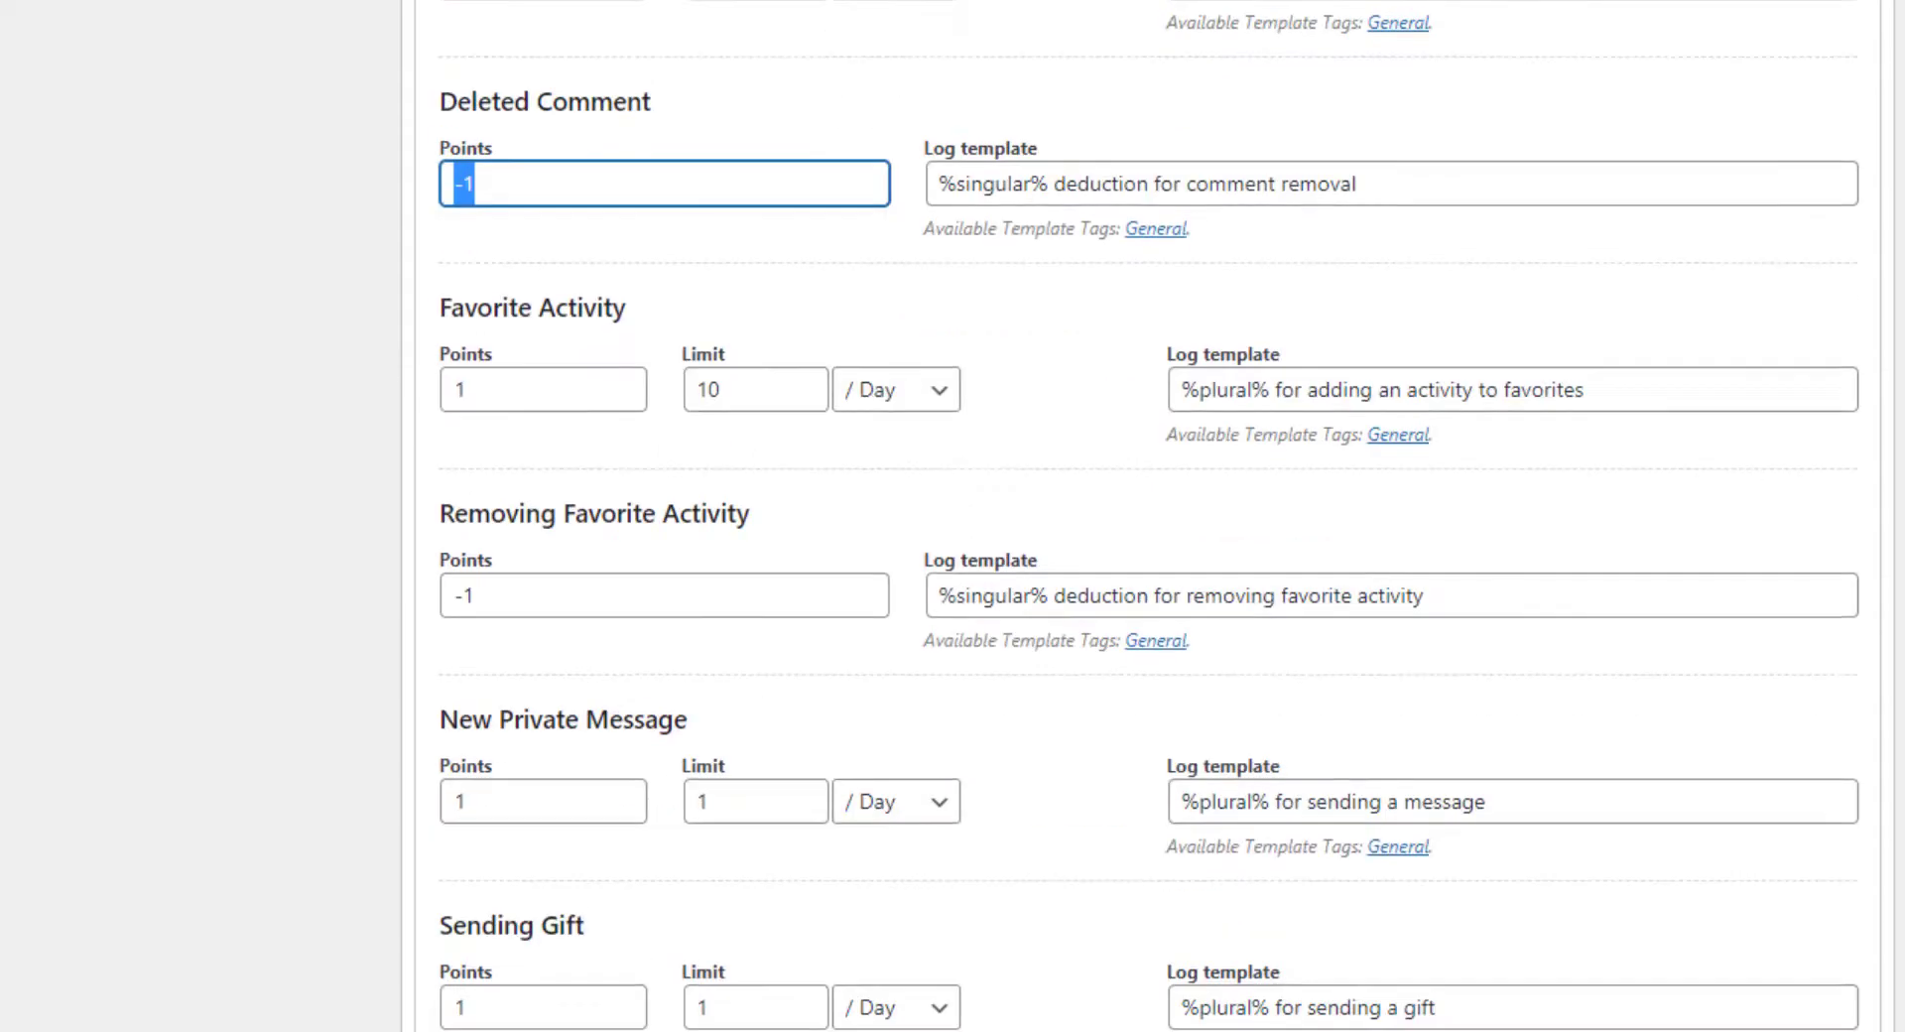
scroll(1047, 217, up, 20)
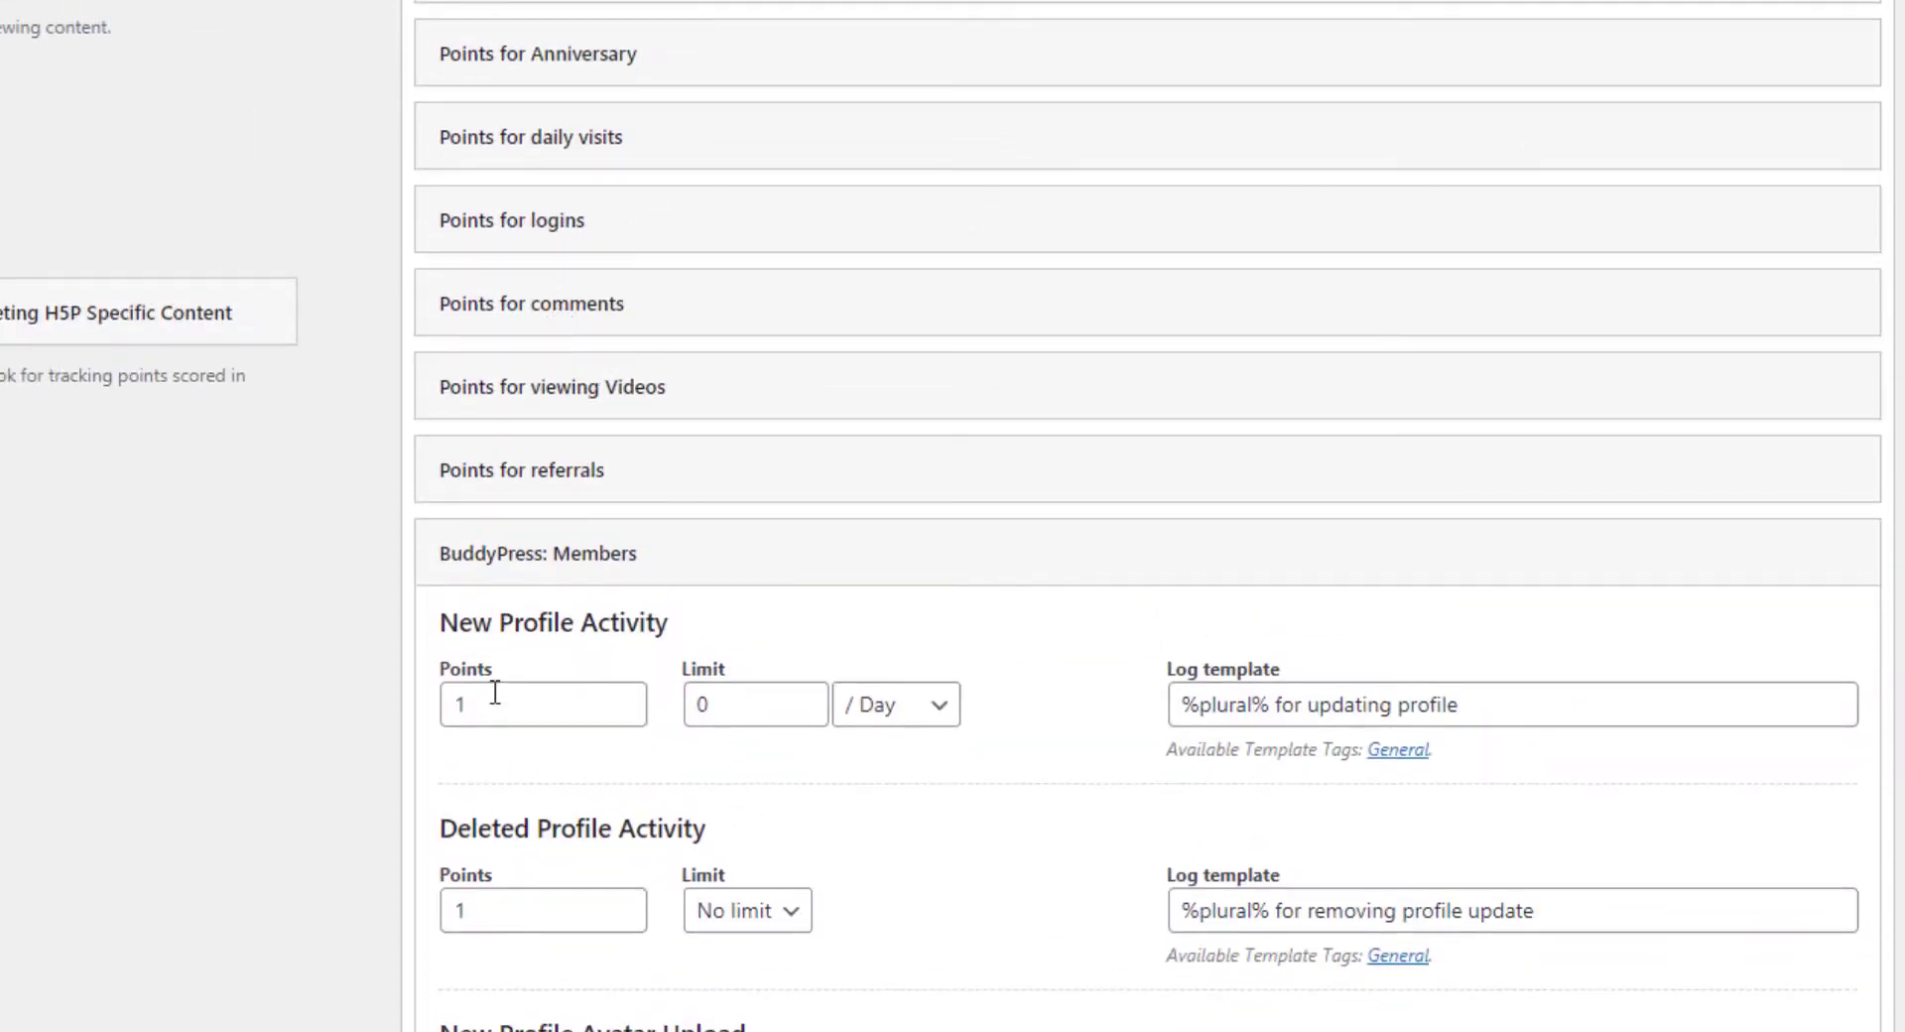
drag(536, 621, 681, 624)
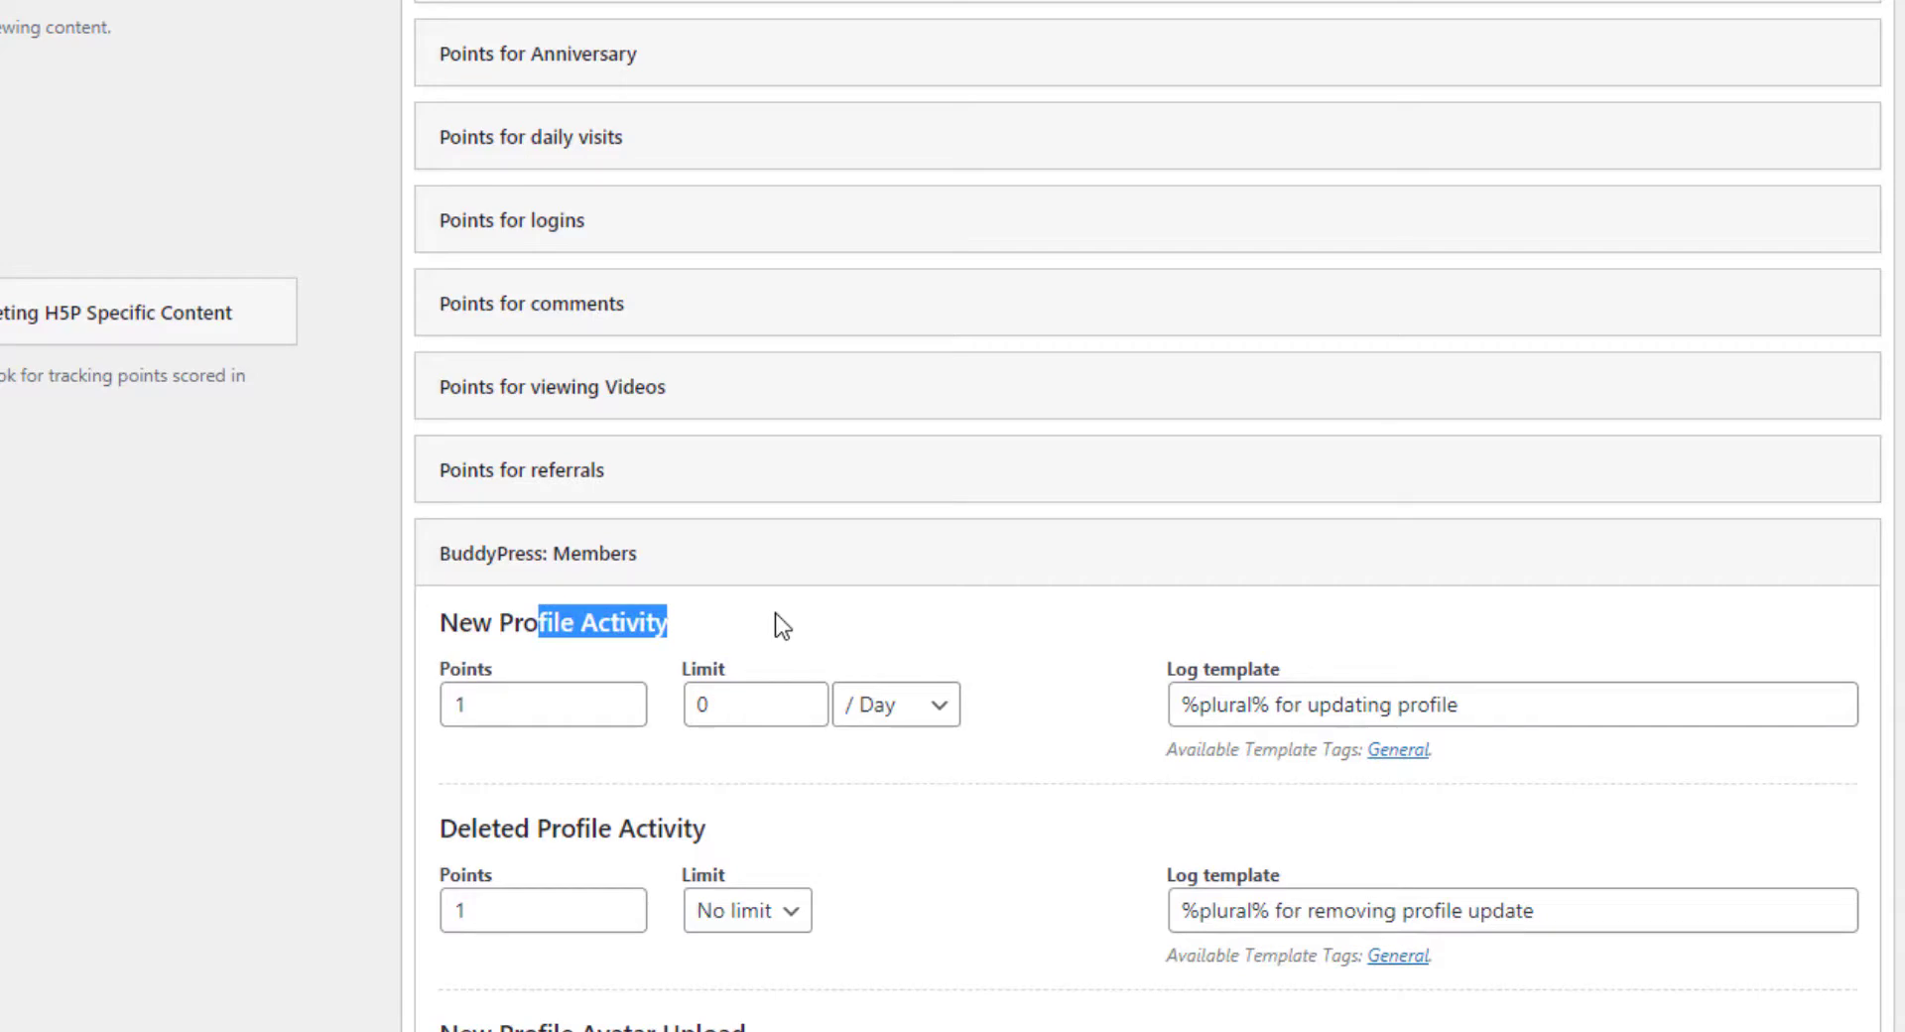